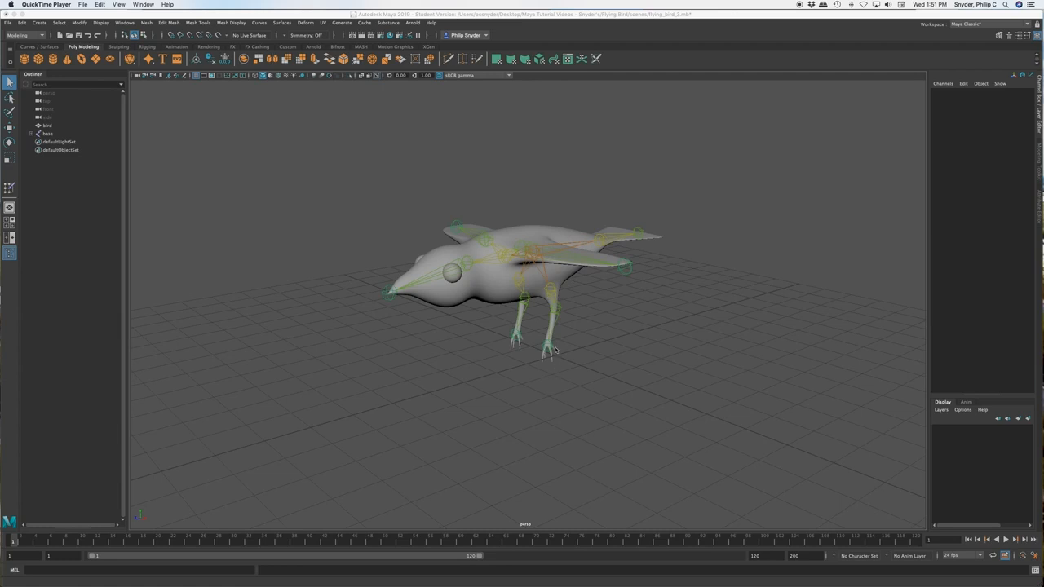
Test how the left wing deforms by rotating its shoulder joint up and down, undo the last rotation and deselect the joint
alt+drag(535, 340, 582, 341)
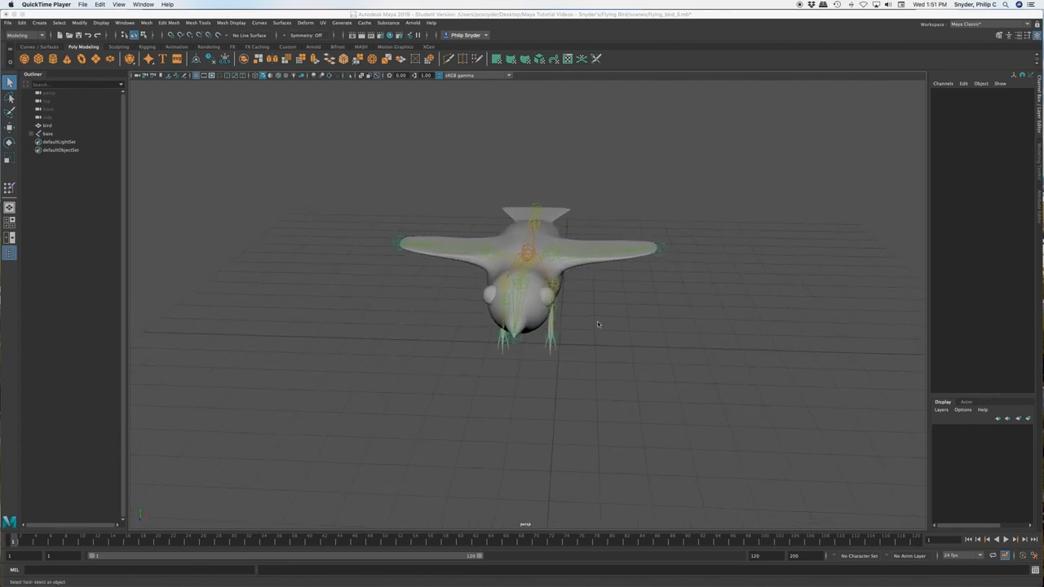
click(552, 256)
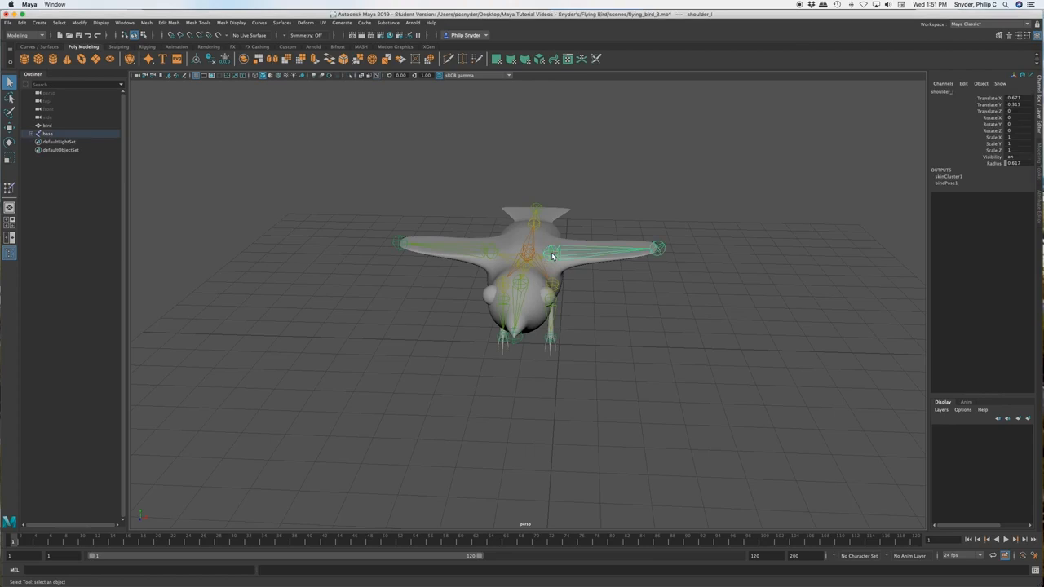
key(e)
drag(564, 222, 537, 208)
mouse_move(560, 364)
alt+mouse_down()
mouse_move(554, 341)
mouse_move(531, 333)
mouse_move(531, 343)
mouse_move(554, 345)
alt+mouse_up()
mouse_move(526, 216)
mouse_down()
mouse_move(563, 213)
mouse_move(520, 204)
mouse_move(534, 213)
mouse_up()
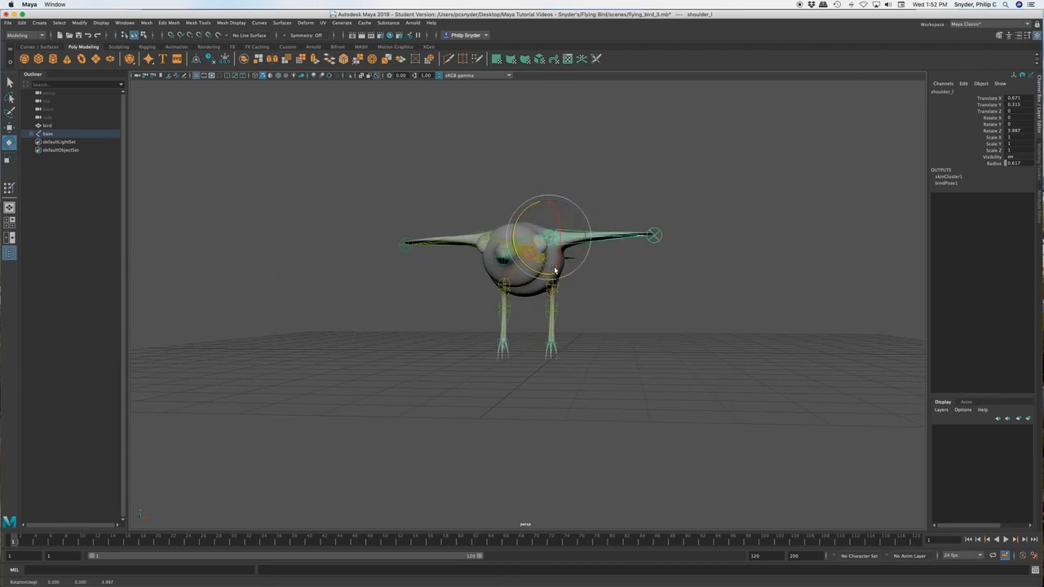
alt+drag(558, 321, 508, 327)
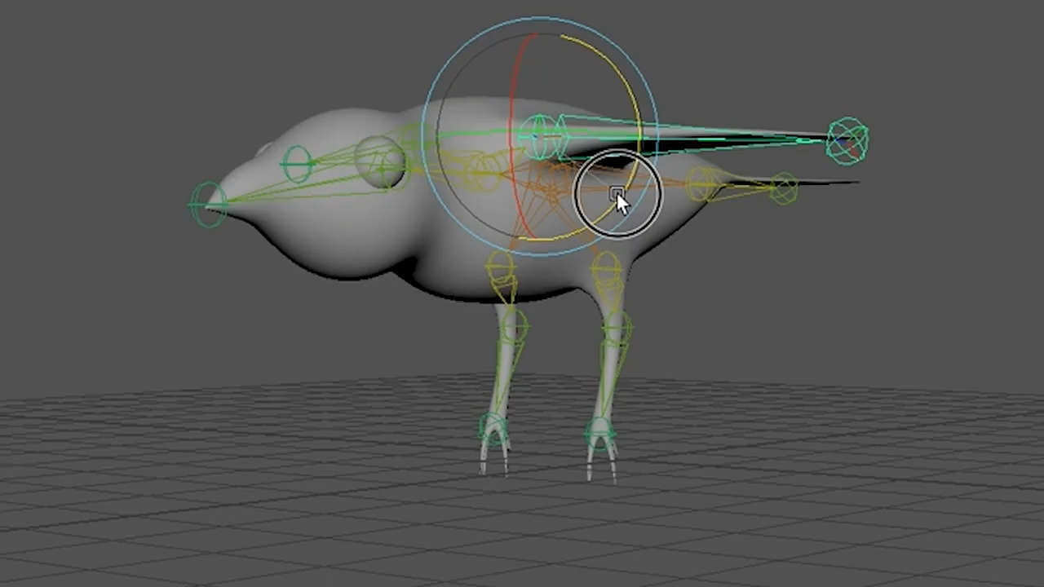
drag(555, 257, 556, 231)
drag(623, 125, 584, 150)
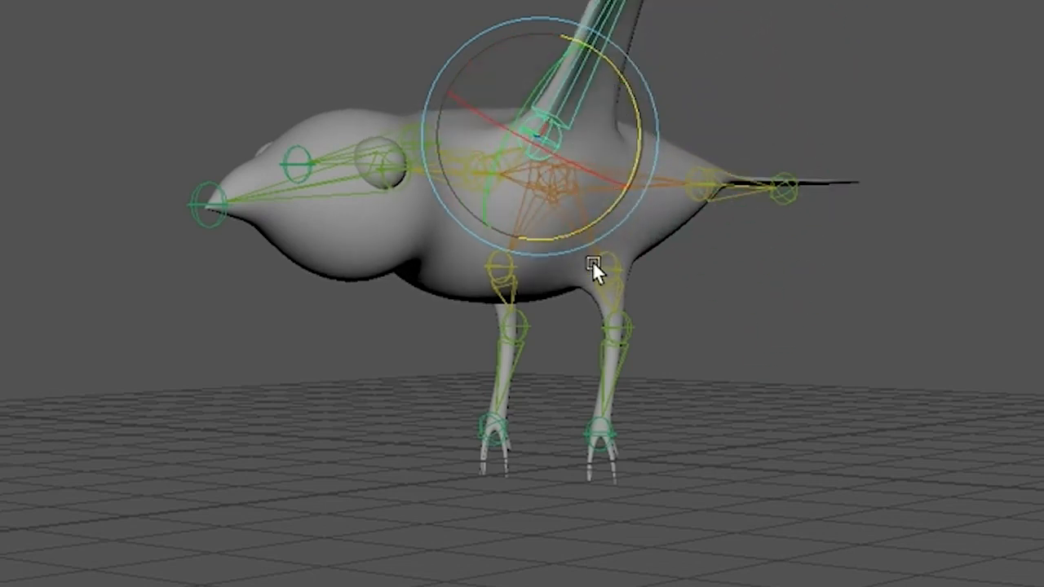
key(ctrl+z)
click(584, 305)
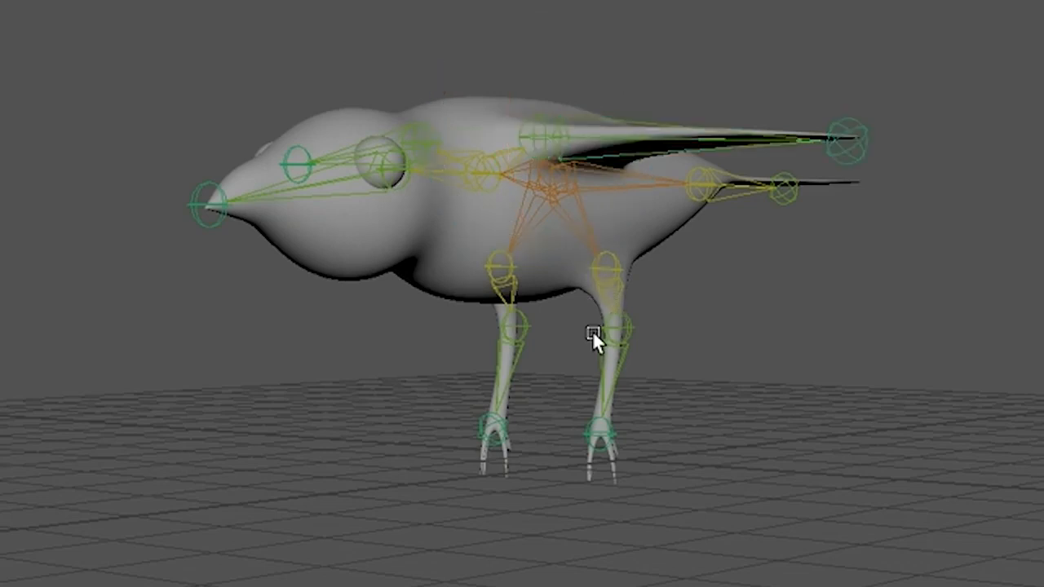
Test-rotate the right shoulder joint to check how the wing deforms the body, and undo the rotation
alt+drag(521, 390, 675, 385)
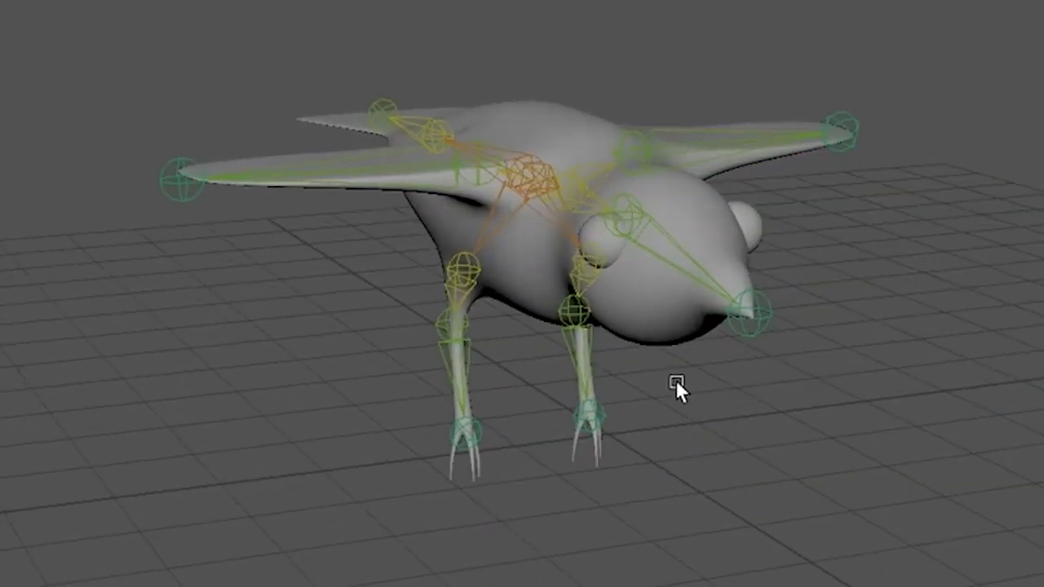
click(468, 181)
click(400, 89)
mouse_move(399, 89)
mouse_down()
mouse_move(503, 74)
mouse_move(375, 93)
mouse_move(320, 152)
mouse_move(402, 81)
mouse_move(492, 65)
mouse_move(356, 90)
mouse_move(497, 48)
mouse_move(398, 80)
mouse_move(331, 163)
mouse_move(402, 73)
mouse_up()
key(ctrl+z)
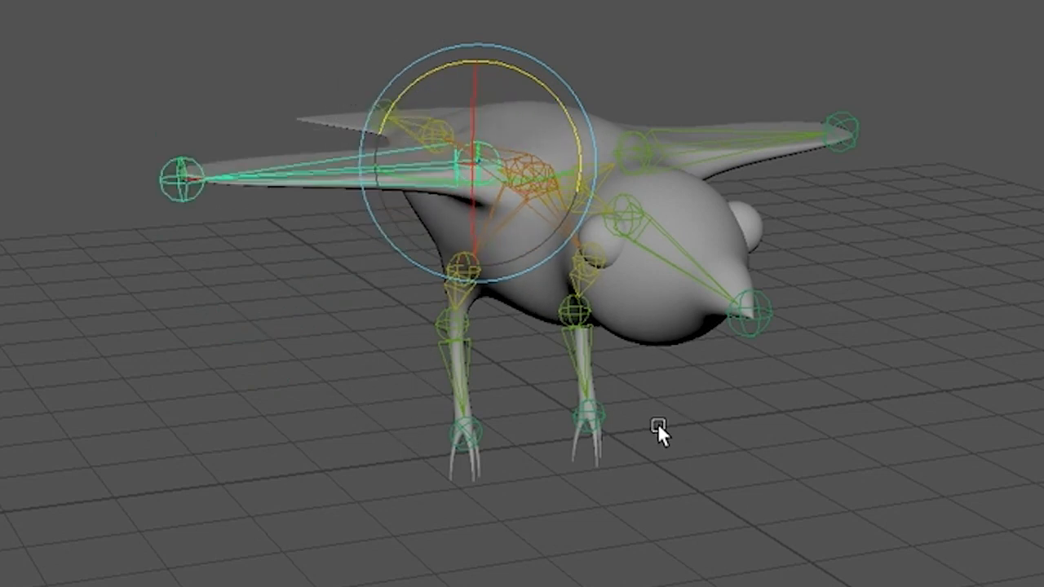
Test-rotate the left knee joint to check how the lower leg deforms, and undo the changes
alt+drag(1009, 537, 746, 519)
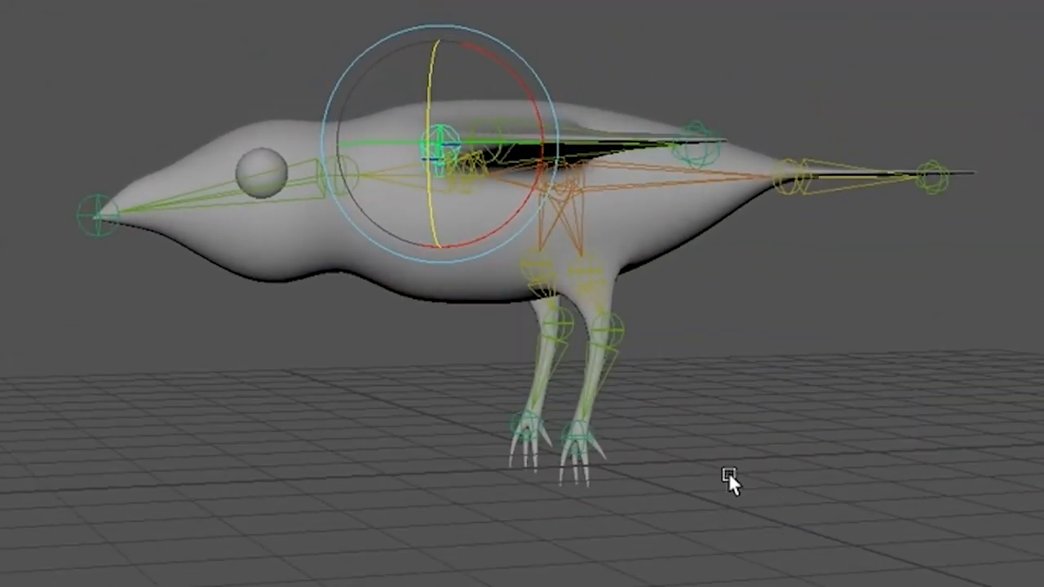
click(620, 333)
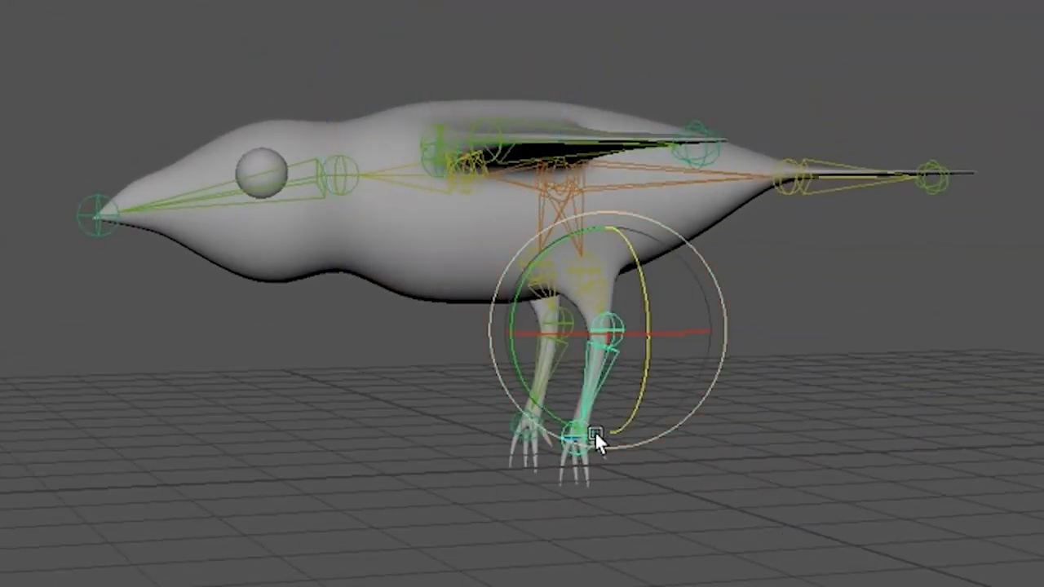
alt+drag(583, 523, 492, 271)
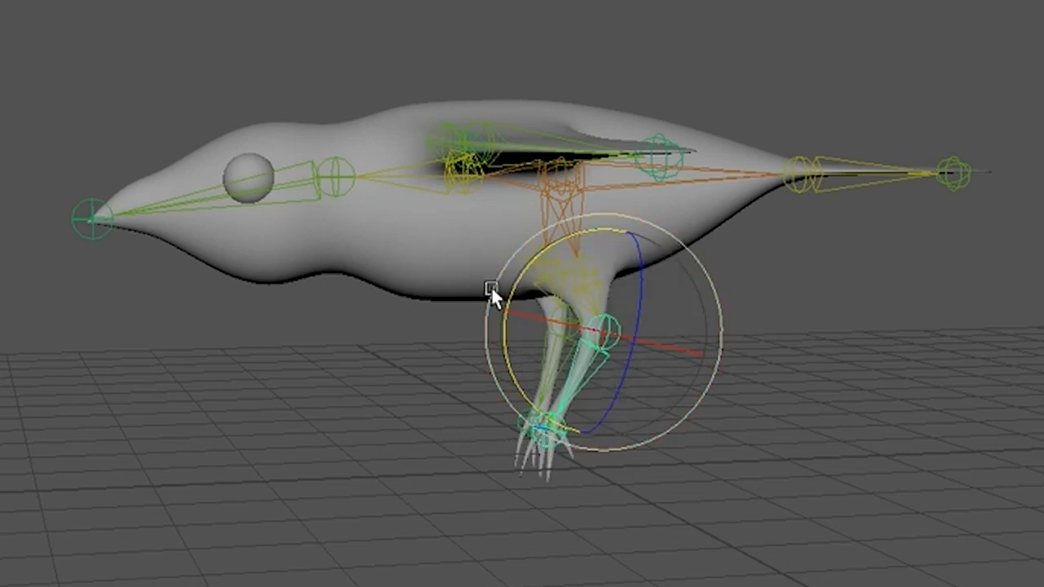
drag(506, 303, 426, 277)
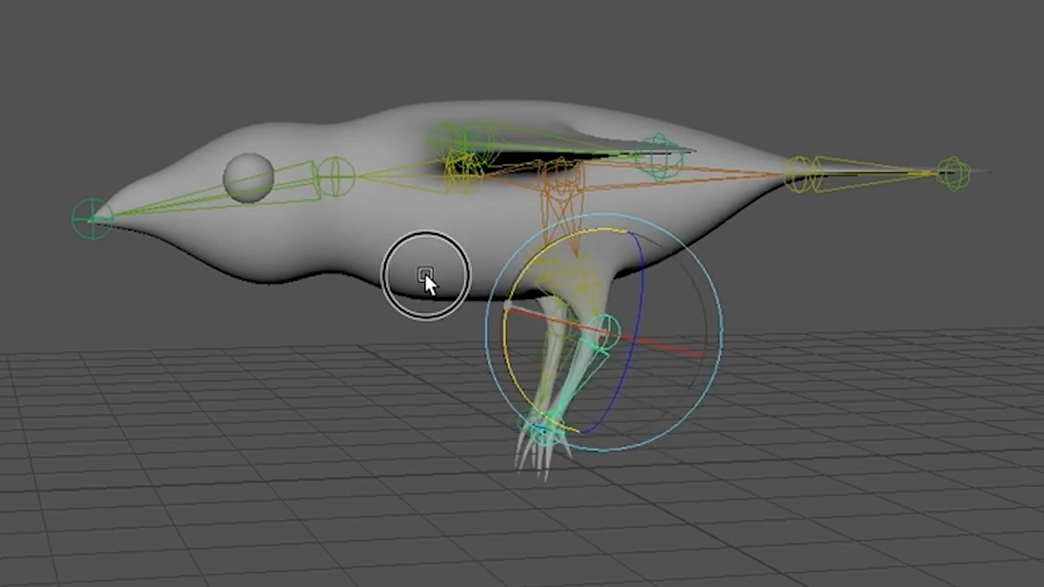
key(ctrl+z)
key(ctrl+z)
key(ctrl+z)
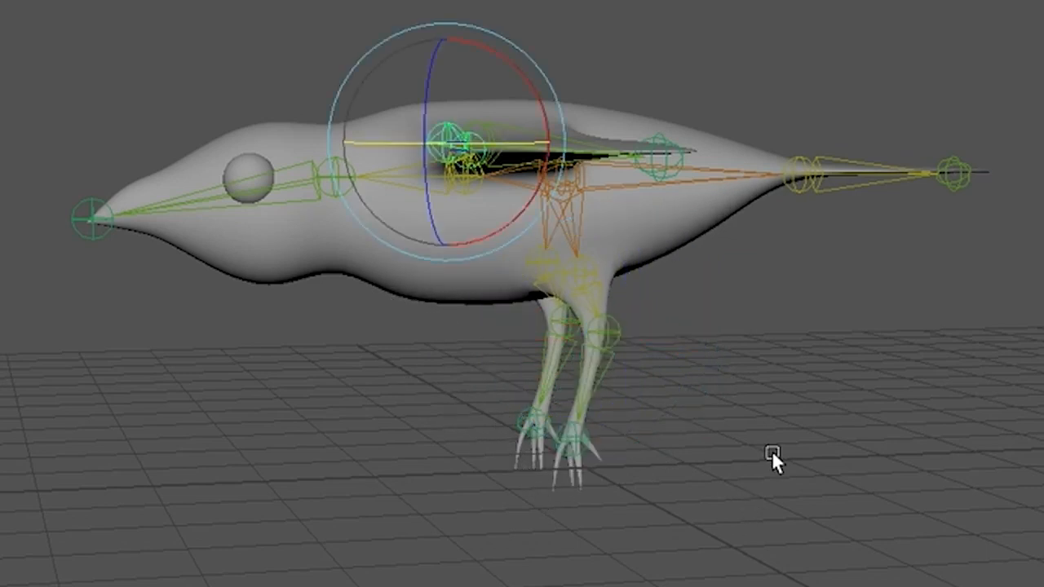
Test-rotate the neck joint to check how the head deforms, undo the rotation and deselect the joint
click(324, 185)
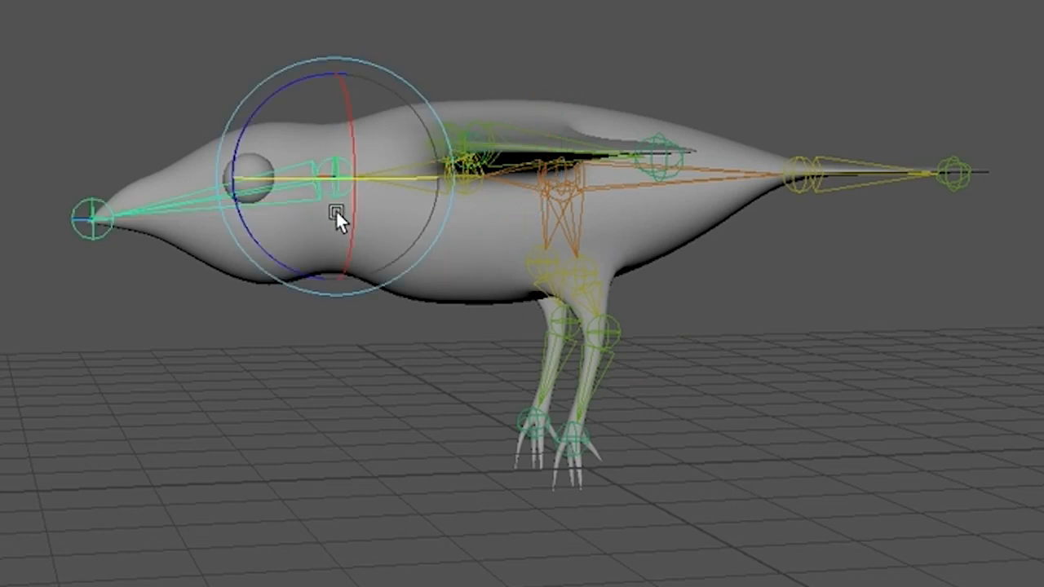
click(246, 130)
drag(246, 128, 240, 106)
key(ctrl+z)
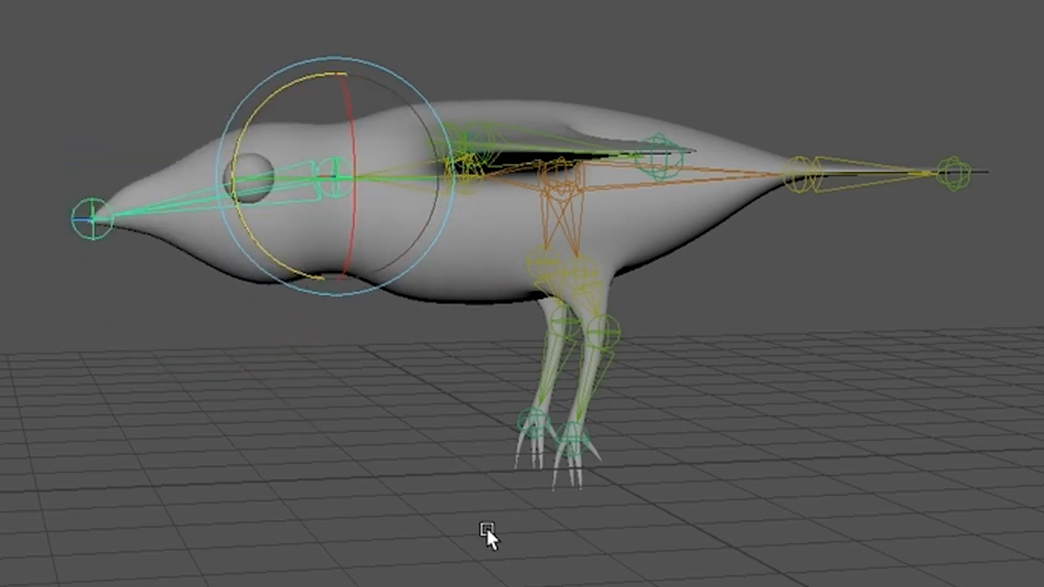
alt+drag(378, 473, 437, 490)
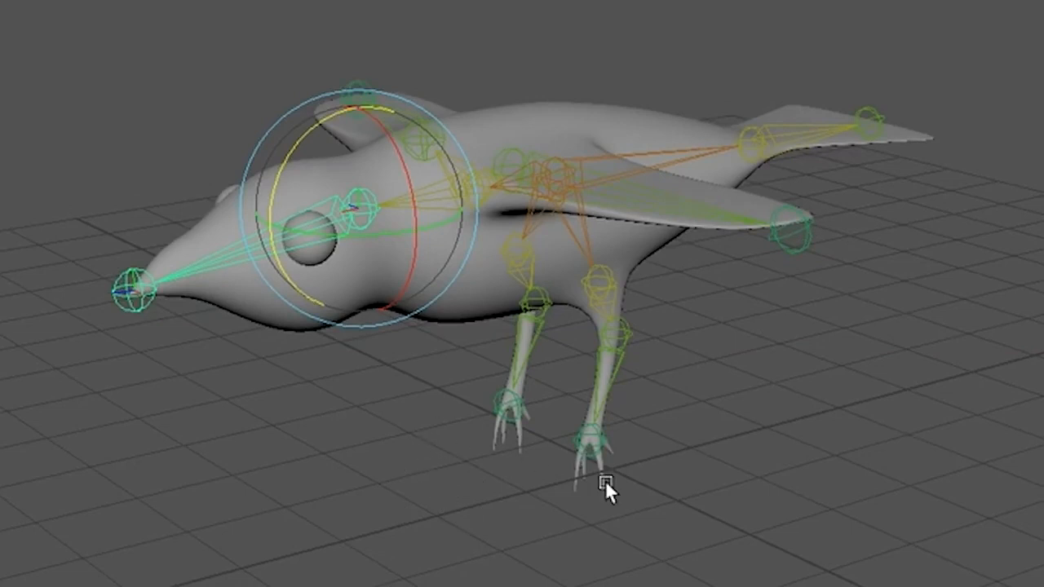
click(728, 535)
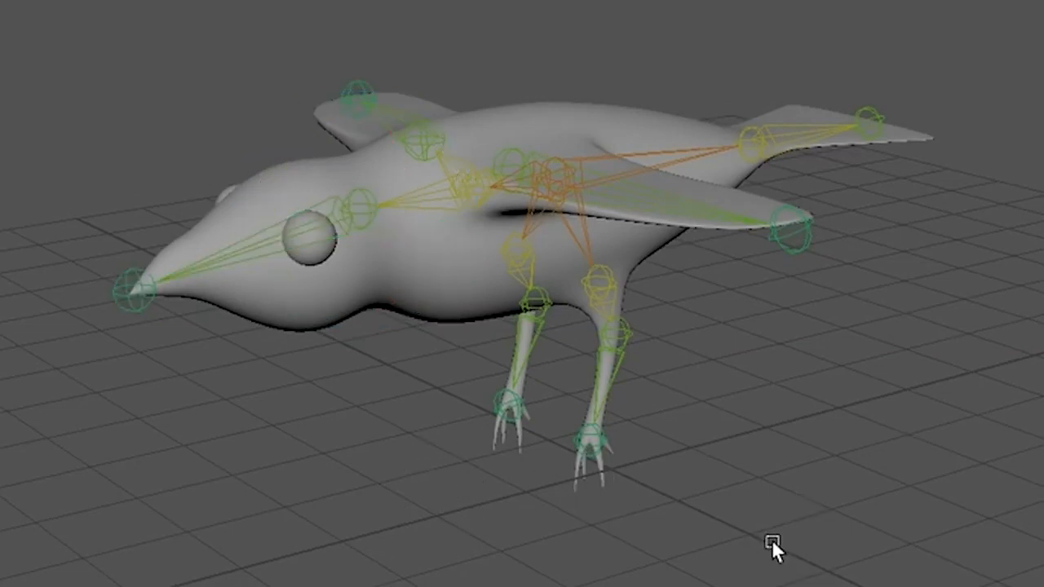
Select the bird mesh rather than its skeleton and switch to the Rigging menu set
click(450, 291)
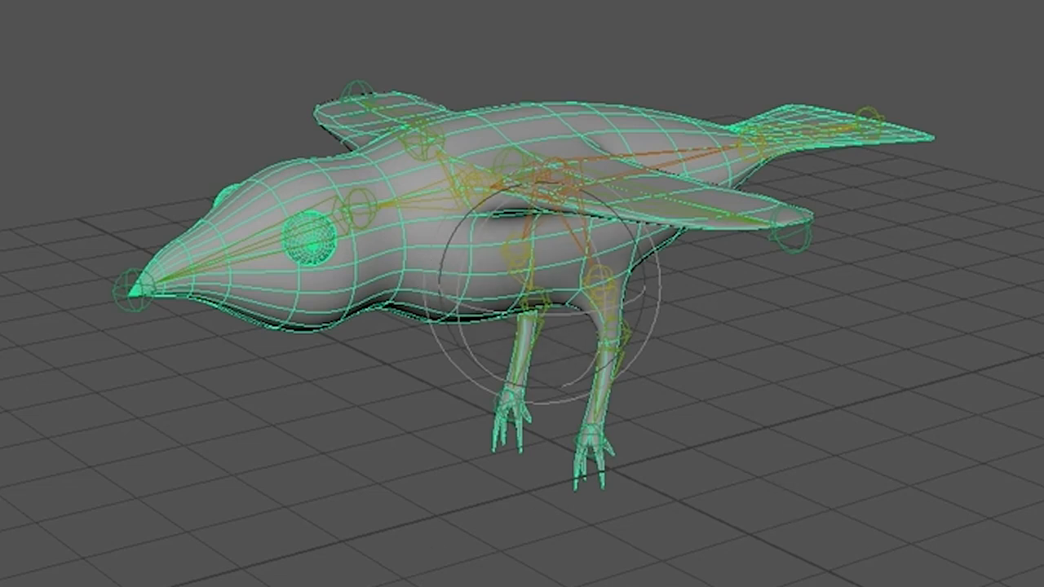
click(876, 571)
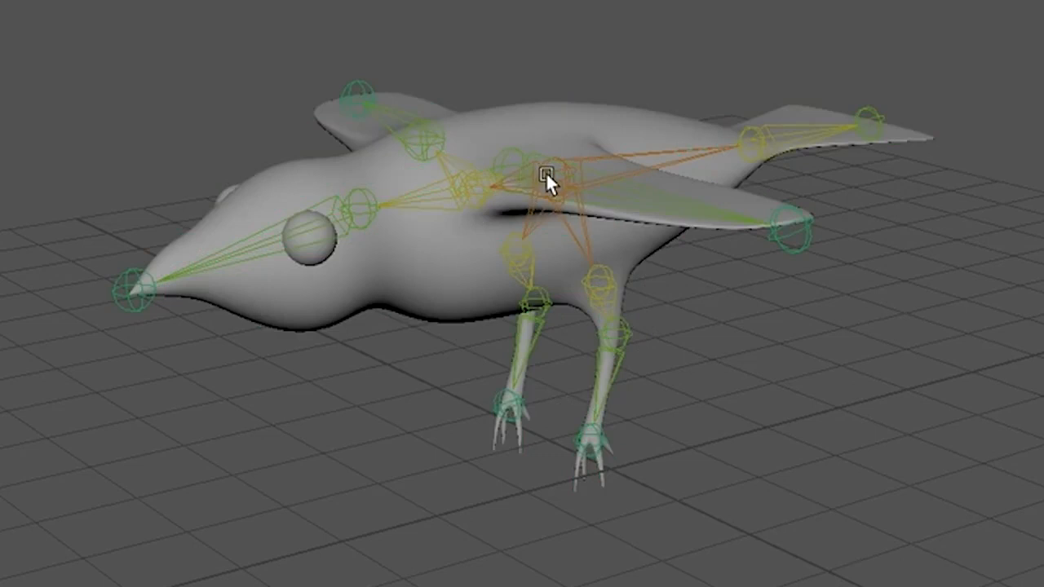
click(546, 172)
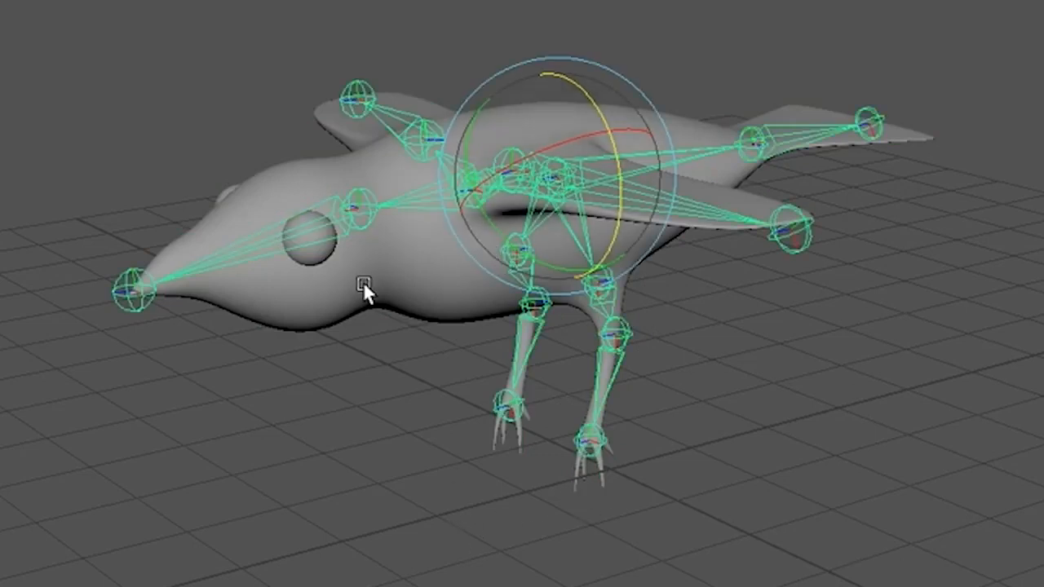
click(395, 271)
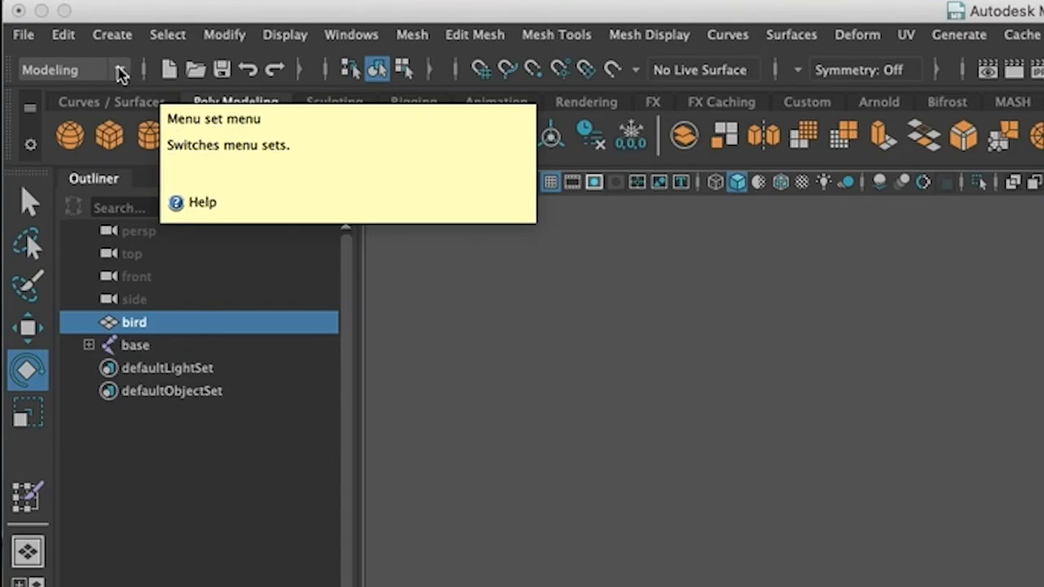
click(120, 72)
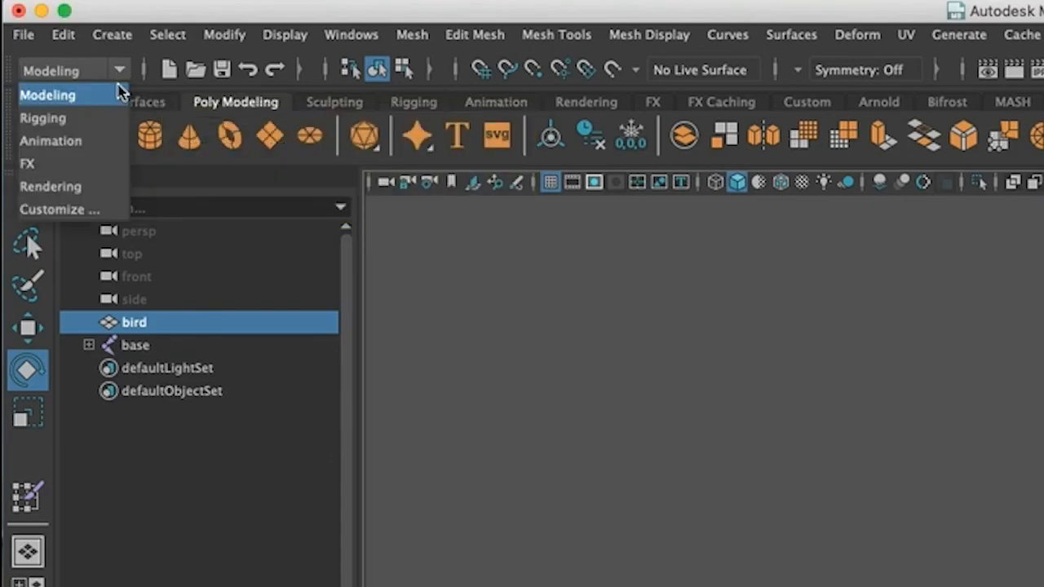
click(114, 118)
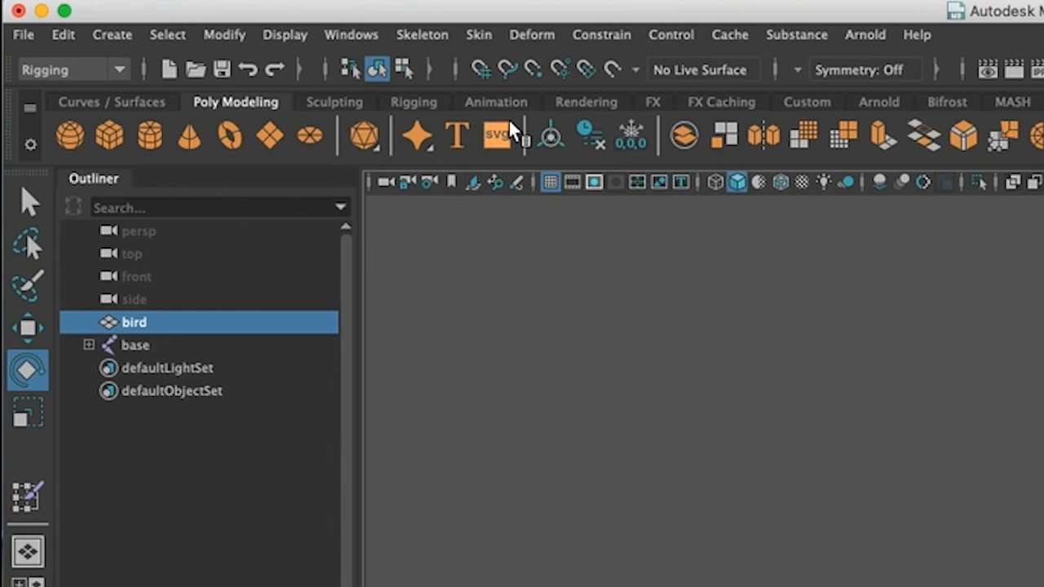
Open the Paint Skin Weights tool with its settings and place the settings window beside the bird
click(480, 36)
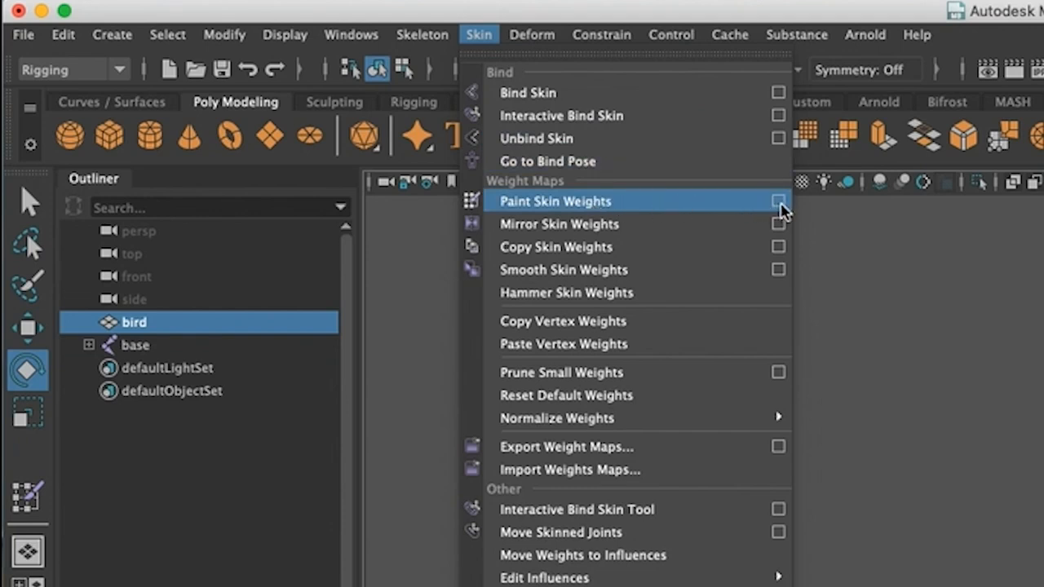
click(779, 203)
drag(645, 204, 789, 315)
drag(770, 280, 703, 229)
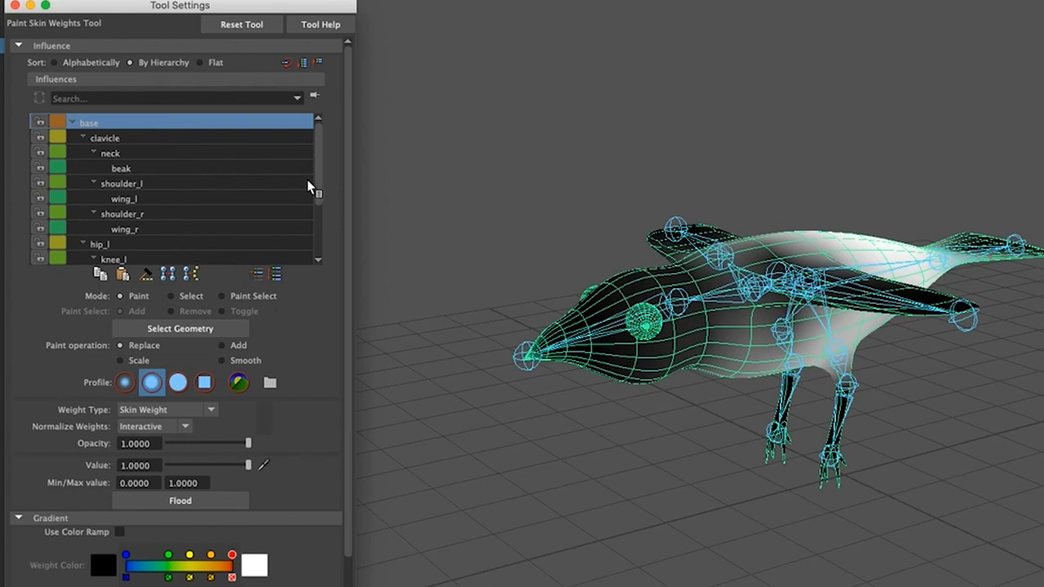
Look through the joints in the influence hierarchy, collapsing and re-expanding the base joint
drag(320, 175, 320, 236)
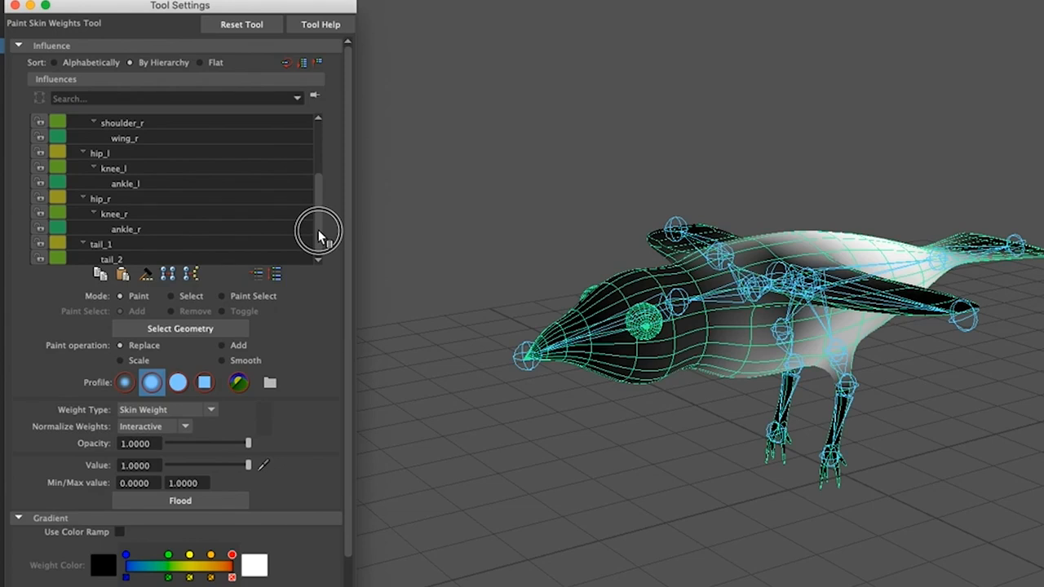
drag(318, 214, 325, 143)
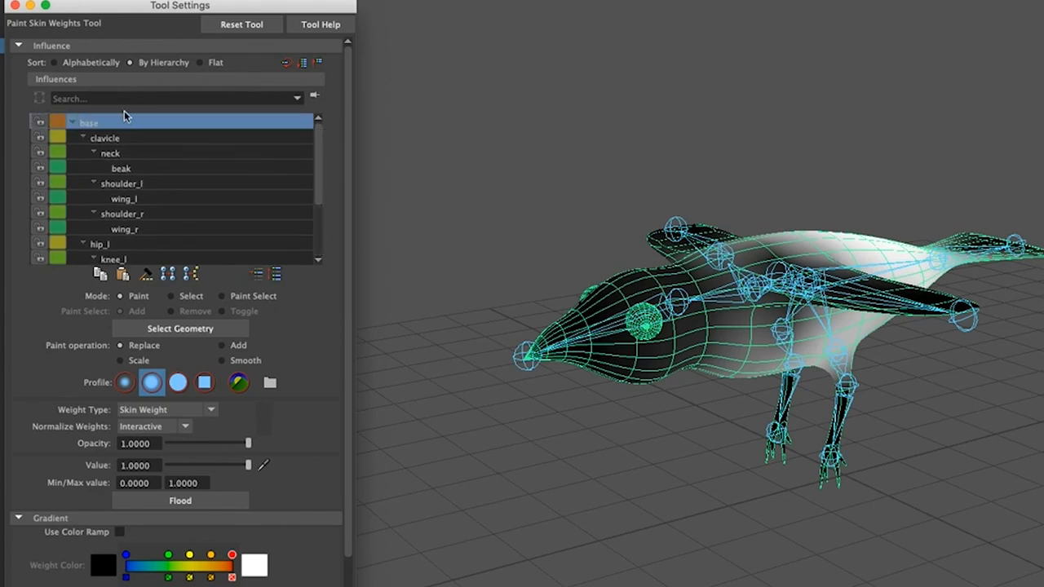
click(73, 123)
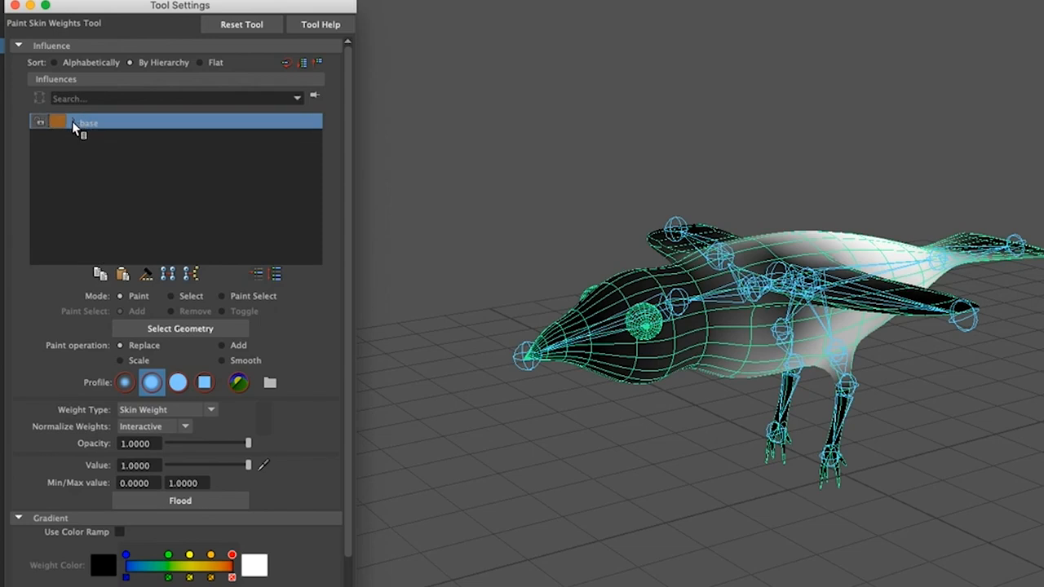
click(73, 123)
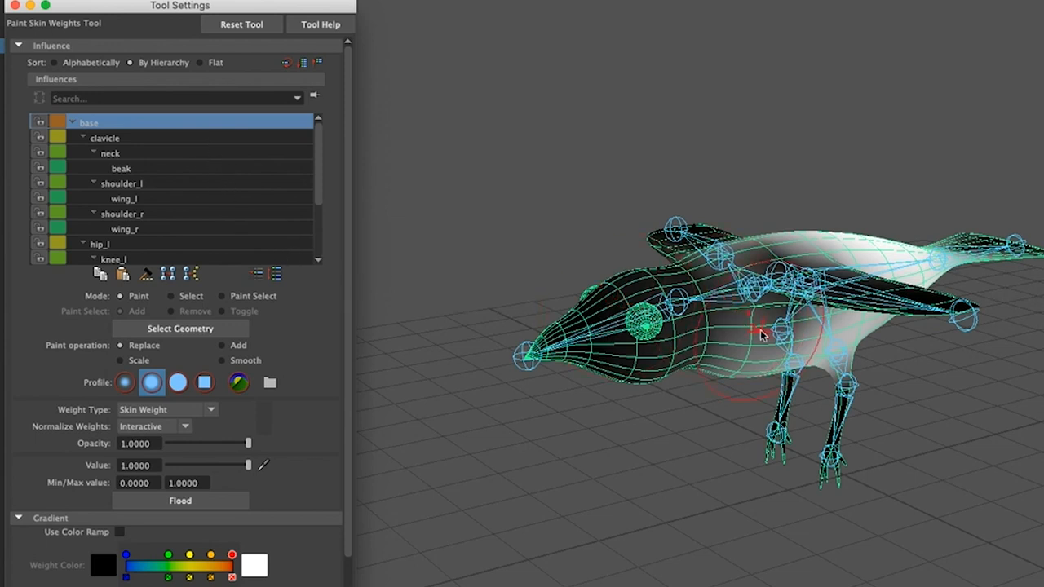
Reduce the weight-painting brush size over the bird's body
scroll(760, 334, up, 4)
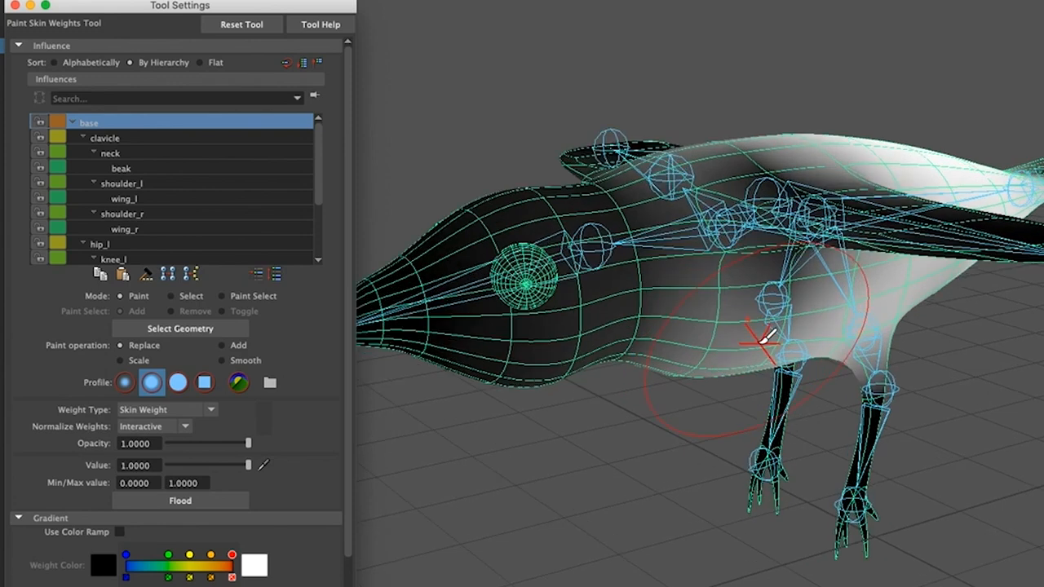
alt+drag(757, 299, 879, 314)
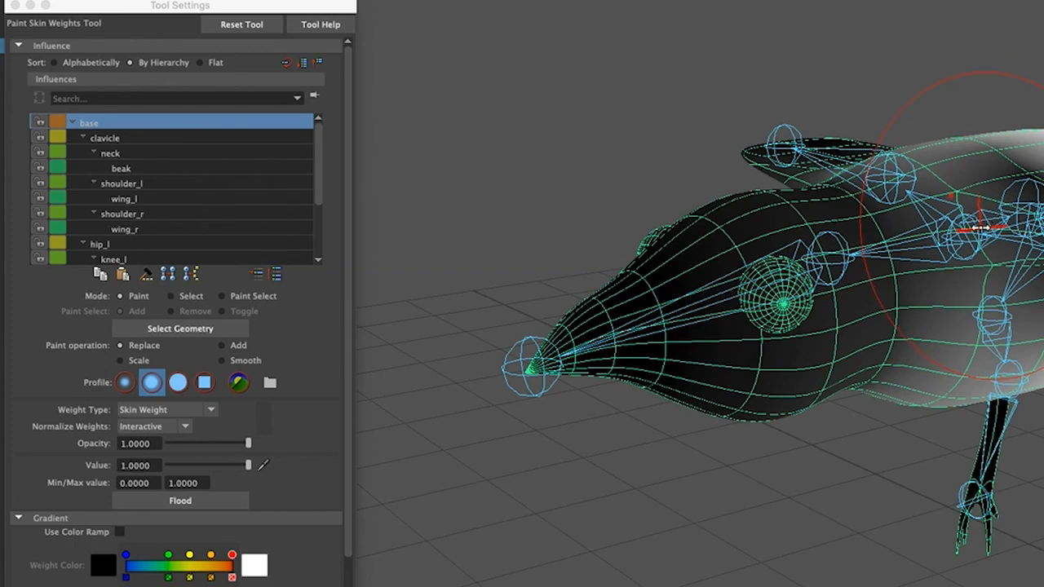
drag(981, 227, 946, 233)
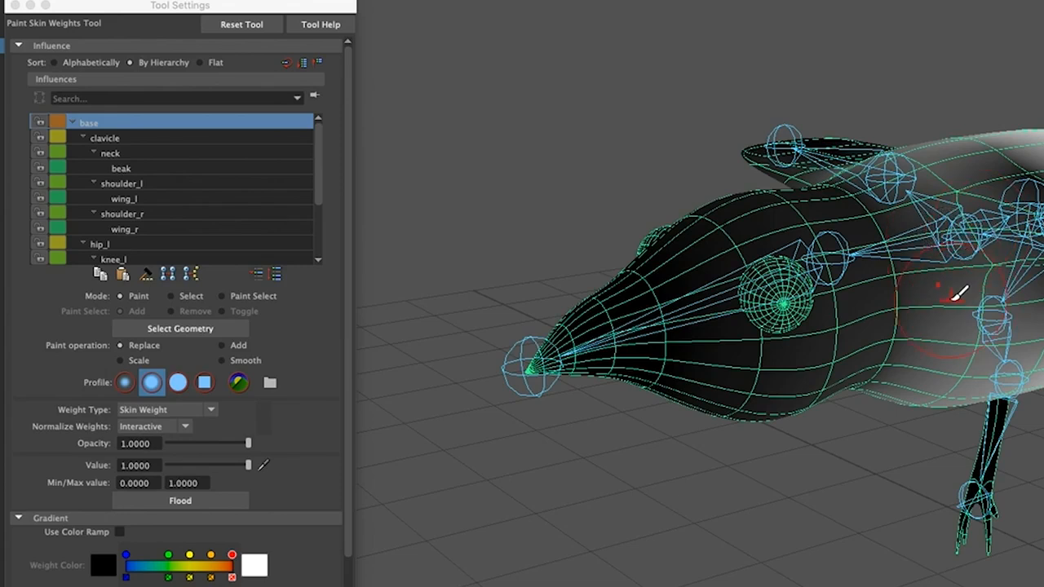
Make shoulder_l the active influence and view its skin weights on the wings from above
mouse_move(885, 373)
alt+mouse_down()
mouse_move(804, 408)
mouse_move(785, 399)
mouse_move(800, 407)
mouse_move(787, 415)
mouse_move(830, 421)
mouse_move(840, 396)
mouse_move(974, 422)
mouse_move(962, 448)
mouse_move(1006, 443)
mouse_move(925, 427)
mouse_move(967, 464)
mouse_move(962, 448)
alt+mouse_up()
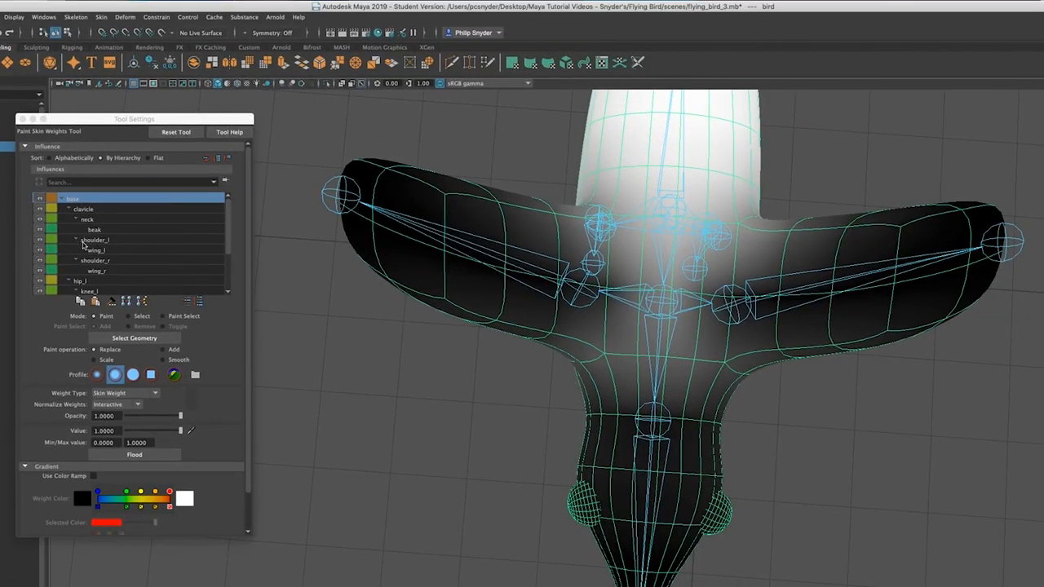
click(98, 240)
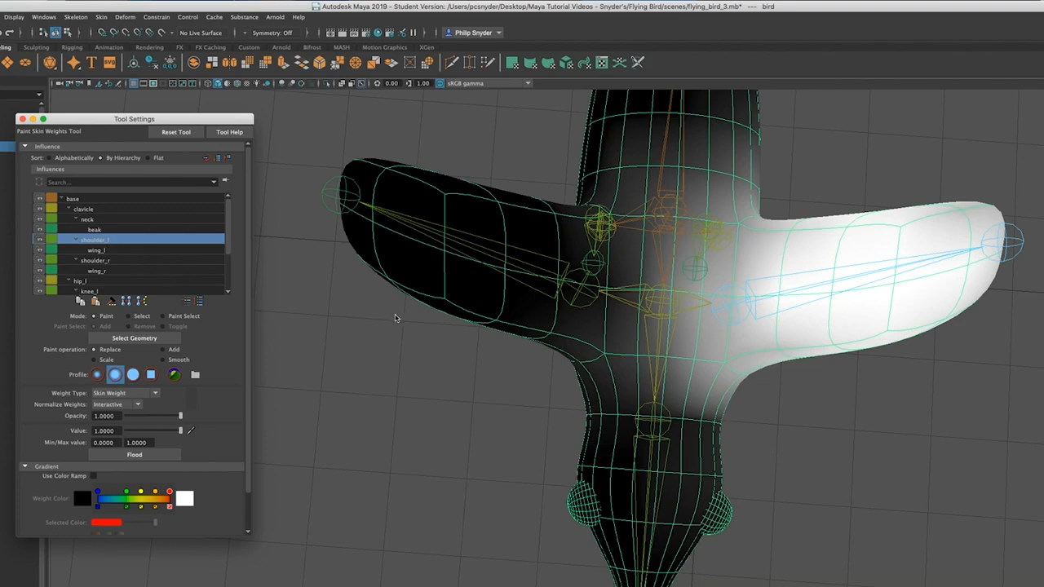
mouse_move(856, 398)
alt+mouse_down()
mouse_move(824, 380)
mouse_move(836, 362)
mouse_move(827, 382)
mouse_move(857, 392)
mouse_move(855, 400)
alt+mouse_up()
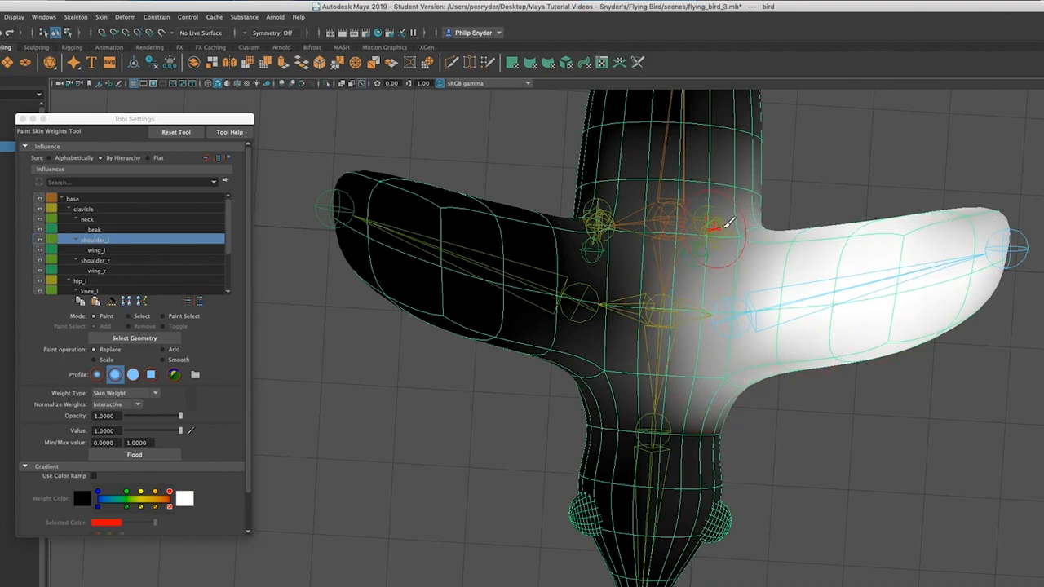
Paint away the shoulder_l influence on the bird's upper body beside the left wing, keeping the wing itself fully weighted
mouse_move(687, 293)
alt+mouse_down()
mouse_move(690, 270)
mouse_move(664, 291)
mouse_move(701, 282)
mouse_move(694, 276)
alt+mouse_up()
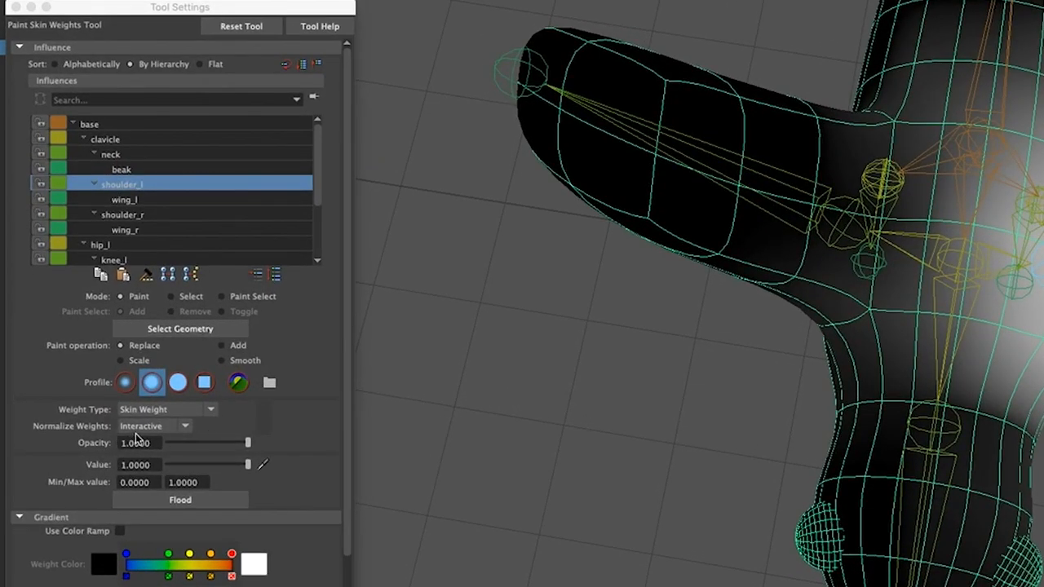
click(207, 410)
click(210, 411)
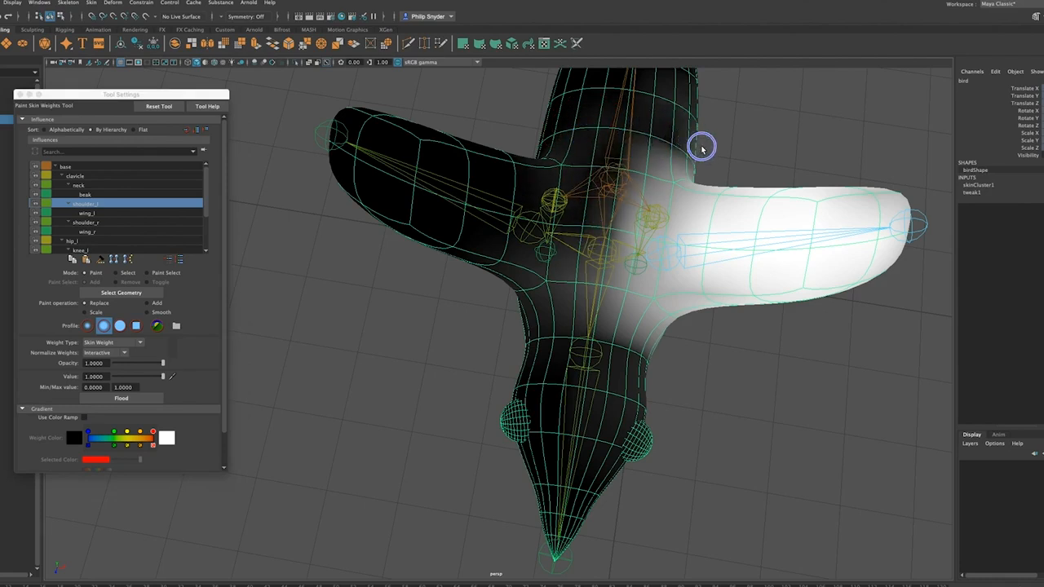
mouse_move(668, 156)
mouse_down()
mouse_move(669, 168)
mouse_move(647, 168)
mouse_move(615, 224)
mouse_move(627, 236)
mouse_move(522, 249)
mouse_up()
mouse_move(596, 274)
ctrl+mouse_down()
mouse_move(660, 321)
mouse_move(622, 299)
ctrl+mouse_up()
ctrl+drag(663, 152, 671, 169)
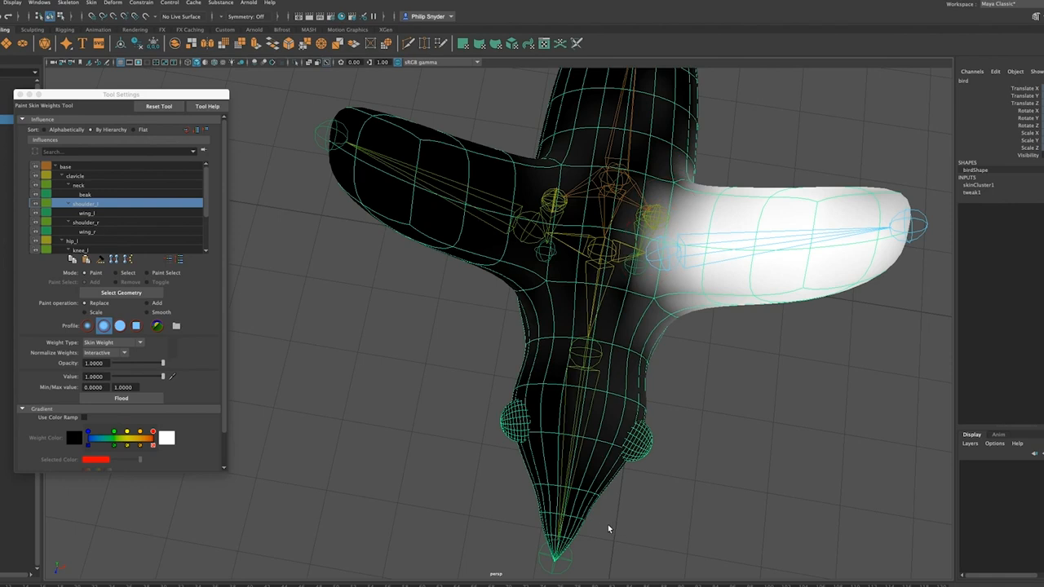
Paint away the shoulder_l influence on the bird's chest, belly and flank beneath the left wing
alt+drag(613, 527, 564, 473)
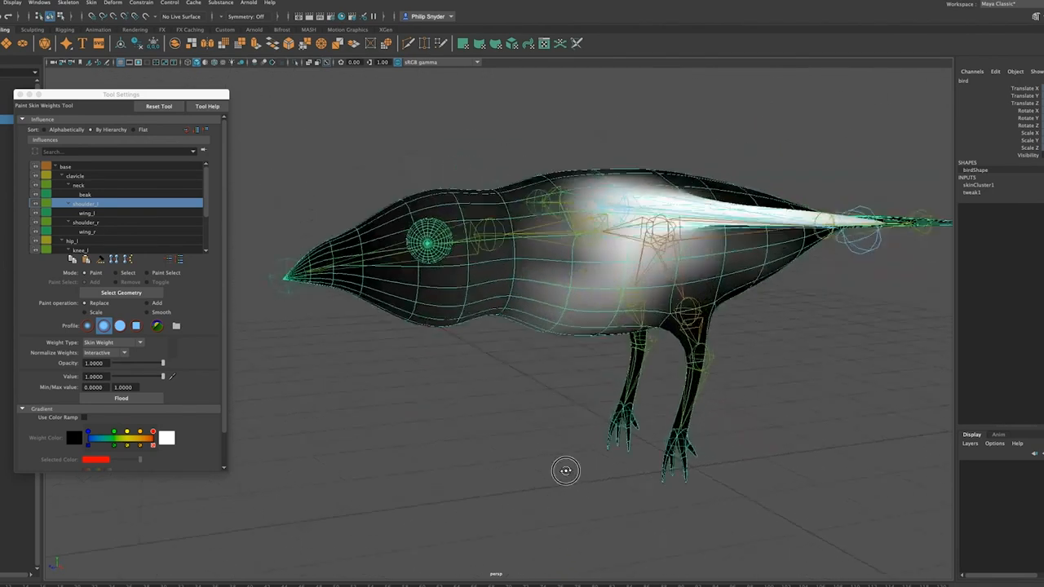
mouse_move(456, 201)
ctrl+mouse_down()
mouse_move(462, 305)
mouse_move(531, 240)
mouse_move(524, 302)
mouse_move(538, 307)
mouse_move(526, 256)
mouse_move(531, 184)
mouse_move(559, 219)
mouse_move(523, 303)
mouse_move(641, 272)
mouse_move(603, 256)
mouse_move(624, 268)
mouse_move(626, 260)
mouse_move(615, 307)
mouse_move(601, 318)
mouse_move(673, 271)
mouse_move(613, 272)
ctrl+mouse_up()
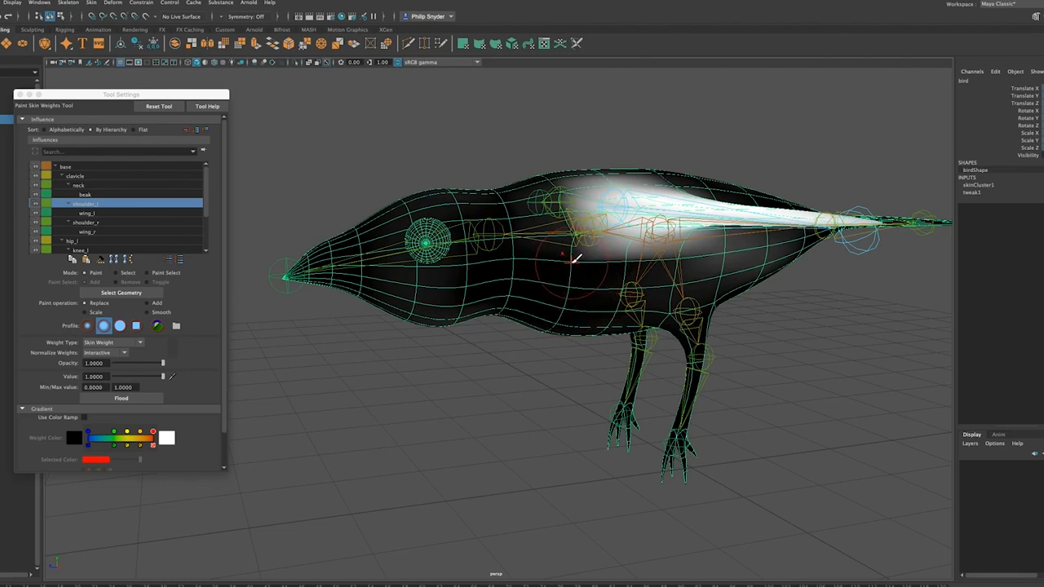
mouse_move(582, 287)
alt+mouse_down()
mouse_move(611, 244)
mouse_move(633, 237)
mouse_move(619, 265)
mouse_move(663, 230)
alt+mouse_up()
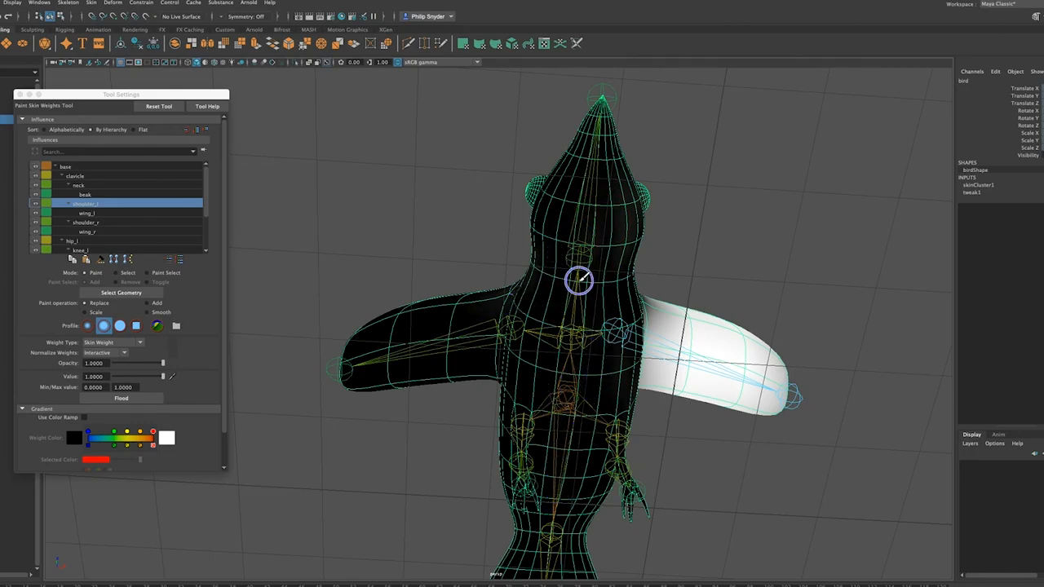
alt+drag(599, 265, 471, 323)
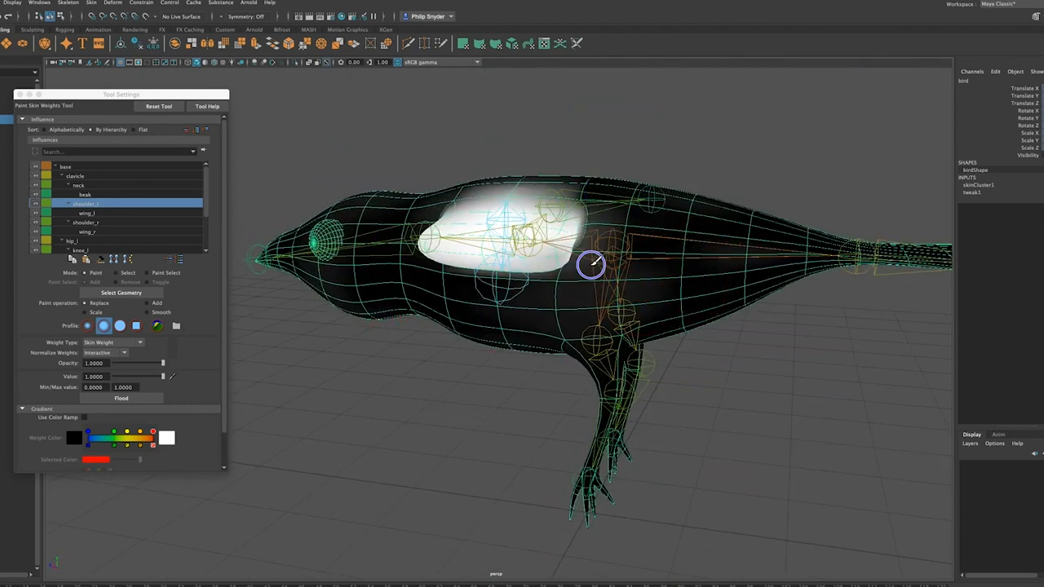
mouse_move(643, 240)
alt+mouse_down()
mouse_move(620, 249)
mouse_move(612, 240)
alt+mouse_up()
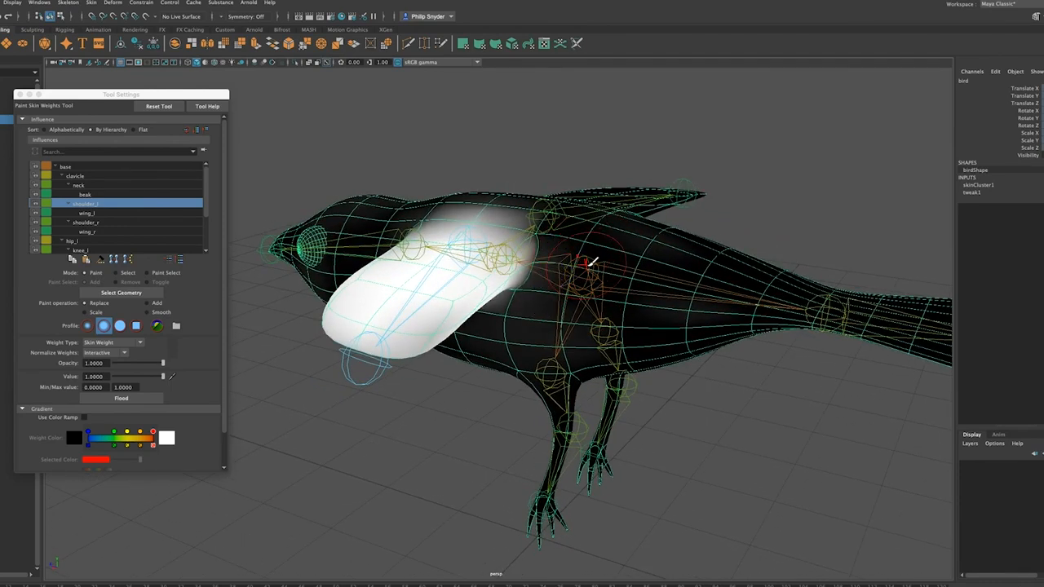
mouse_move(601, 316)
alt+mouse_down()
mouse_move(624, 265)
mouse_move(559, 335)
mouse_move(531, 340)
alt+mouse_up()
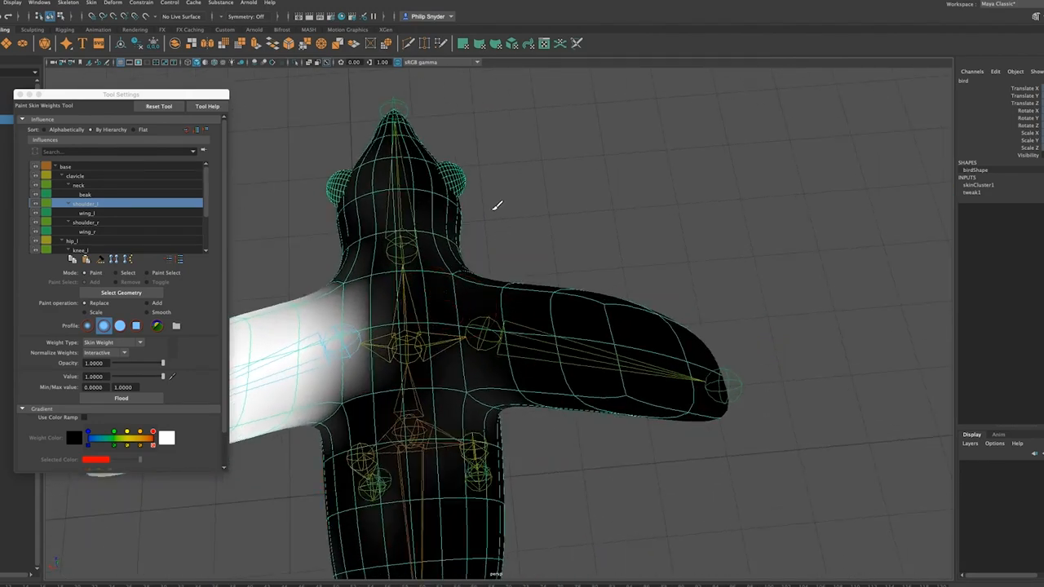
Trim the shoulder_l weights along the bird's back so they end at the root of the left wing
mouse_move(384, 309)
alt+mouse_down()
mouse_move(473, 273)
mouse_move(457, 260)
alt+mouse_up()
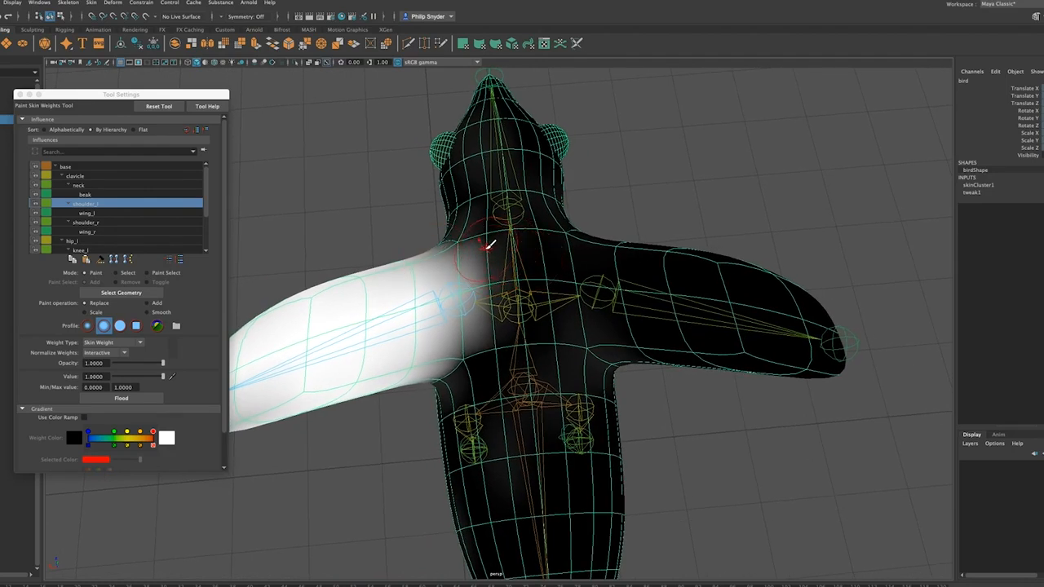
mouse_move(478, 259)
mouse_down()
mouse_move(457, 273)
mouse_move(466, 340)
mouse_up()
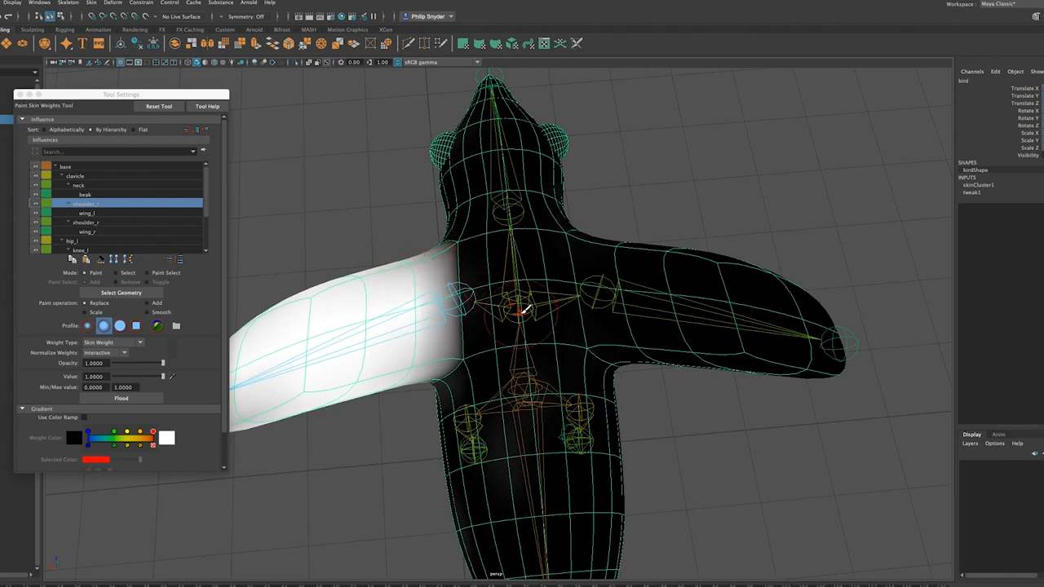
mouse_move(481, 334)
alt+mouse_down()
mouse_move(478, 299)
mouse_move(513, 270)
mouse_move(633, 237)
mouse_move(688, 242)
mouse_move(720, 282)
mouse_move(710, 325)
mouse_move(666, 328)
mouse_move(674, 321)
alt+mouse_up()
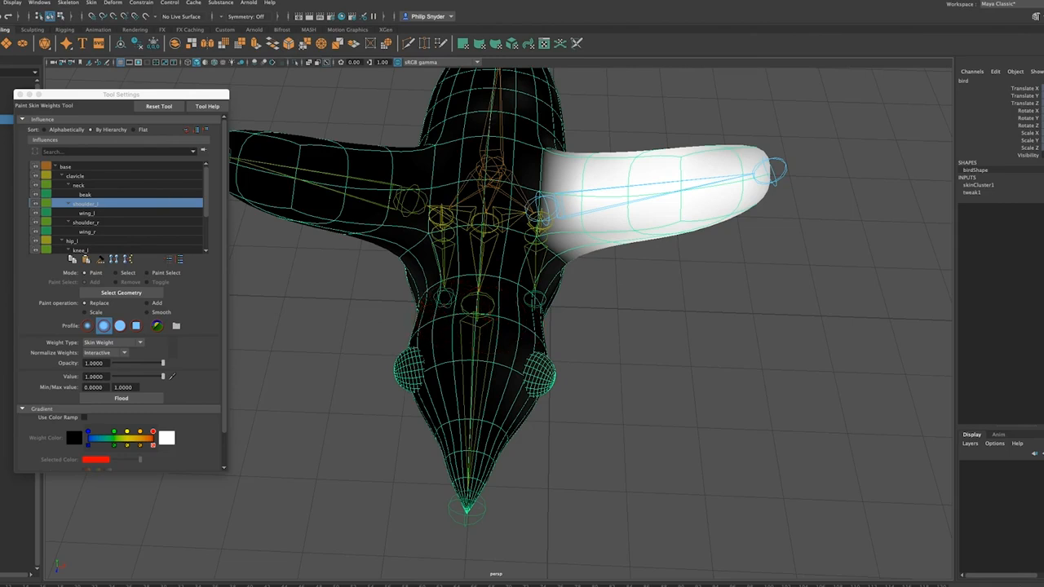
Rotate the shoulder_l joint to test how the left wing deforms, and undo the rotation
key(q)
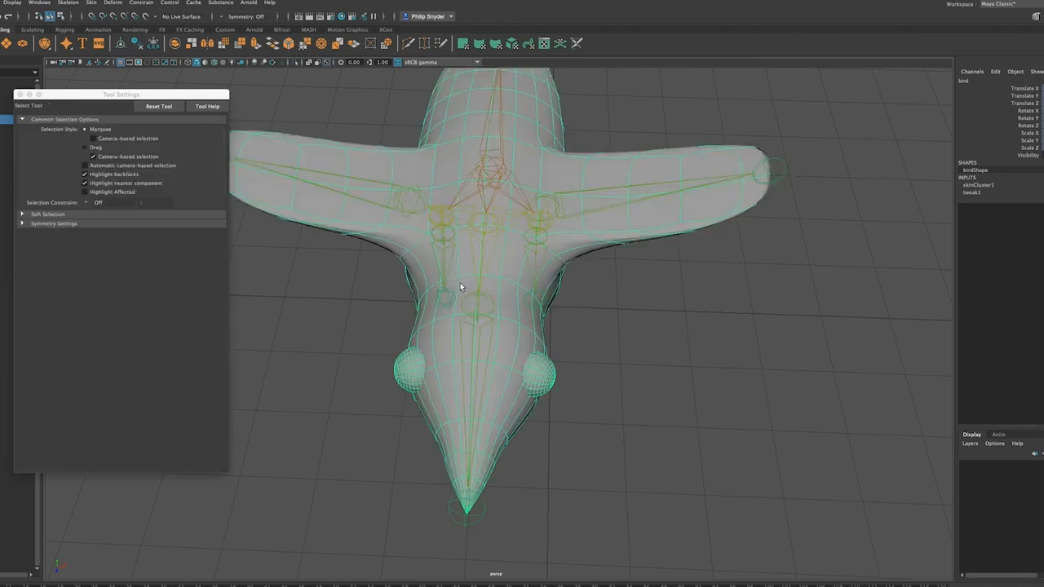
alt+drag(617, 318, 603, 301)
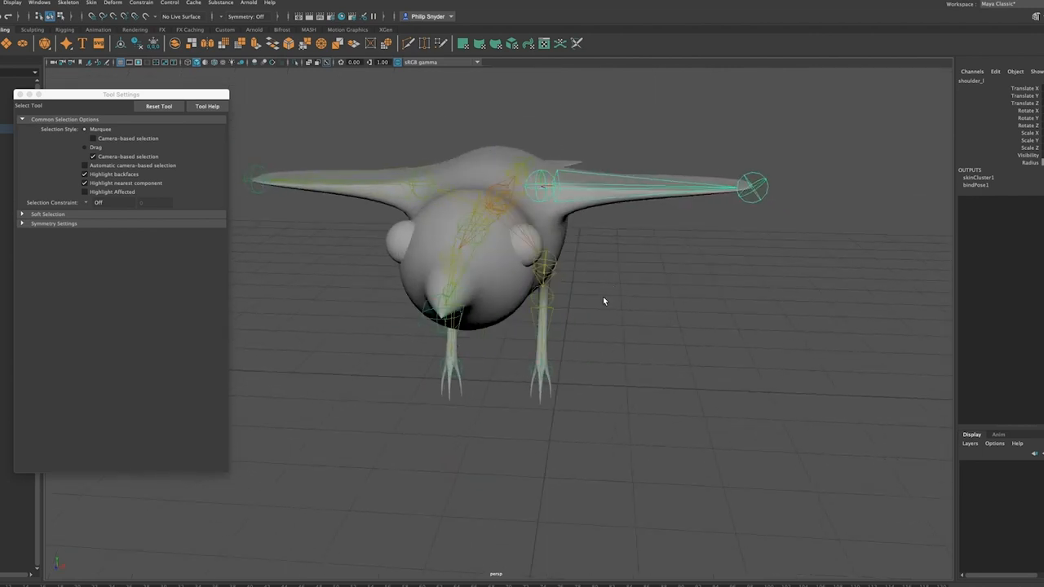
key(e)
drag(525, 153, 422, 285)
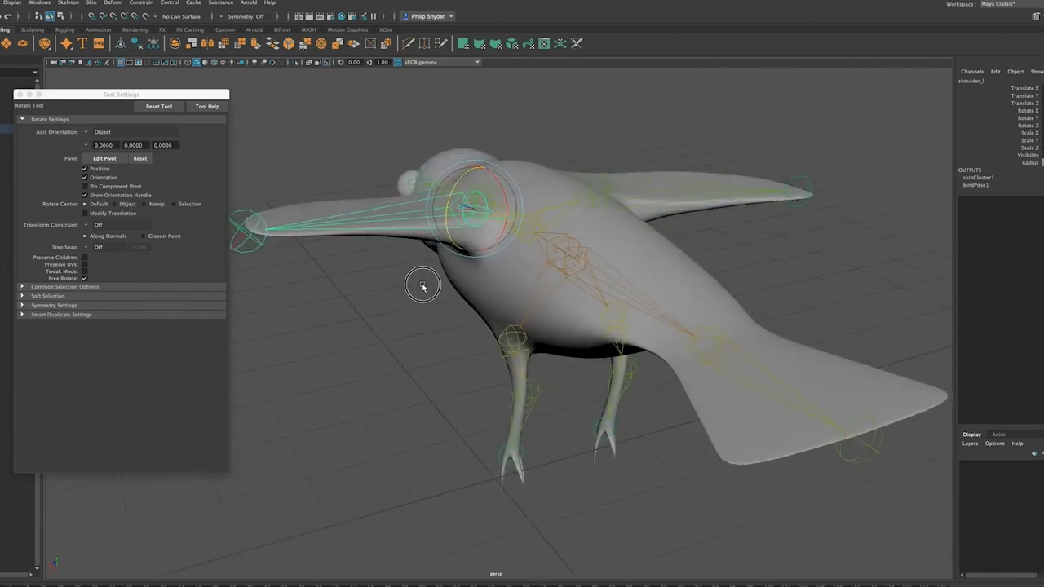
drag(462, 199, 476, 214)
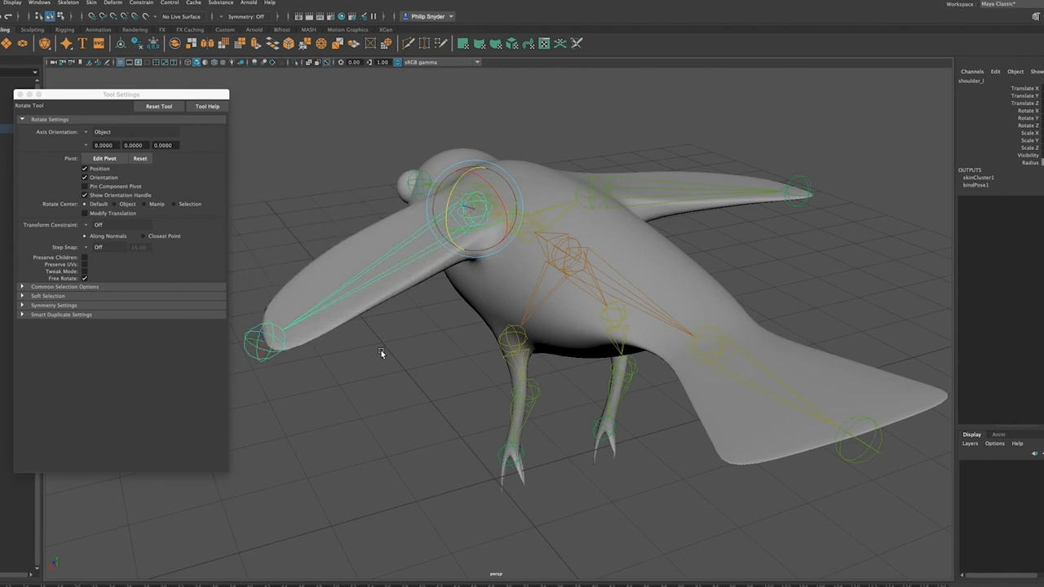
alt+drag(511, 373, 654, 349)
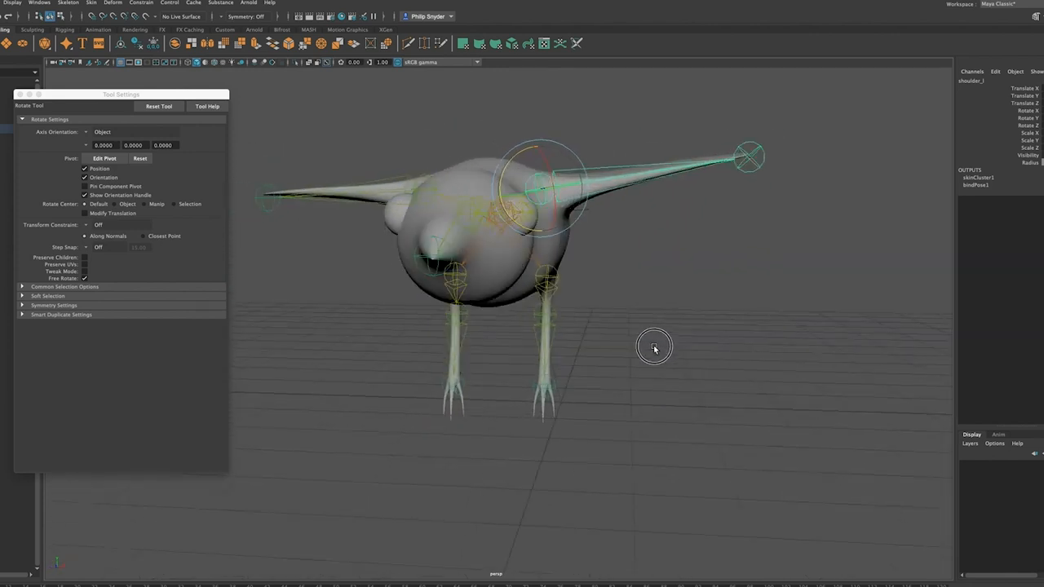
key(ctrl+z)
alt+drag(569, 355, 575, 376)
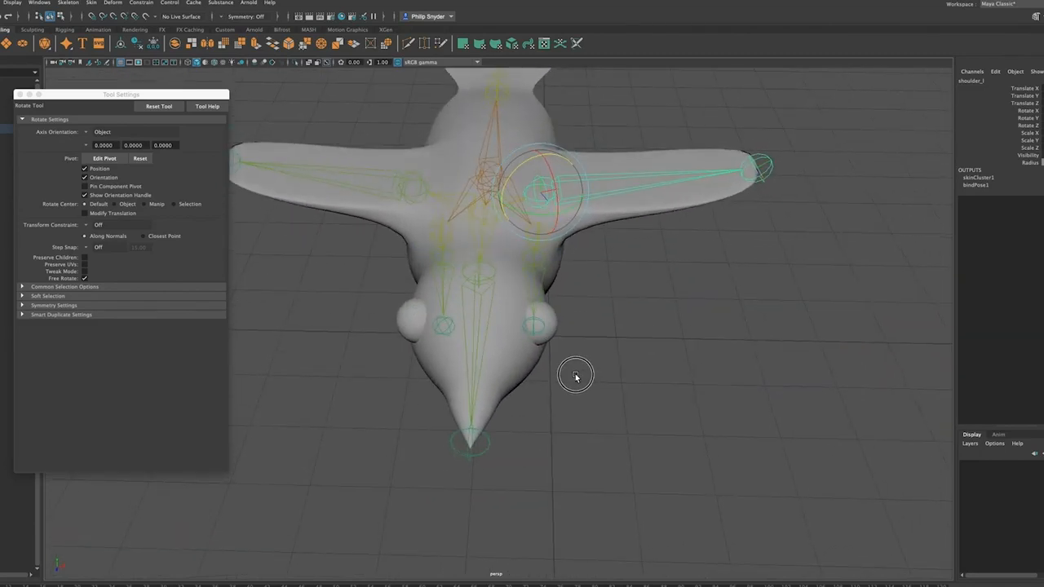
Reopen the Paint Skin Weights tool on the bird mesh and make shoulder_r the active influence
click(511, 349)
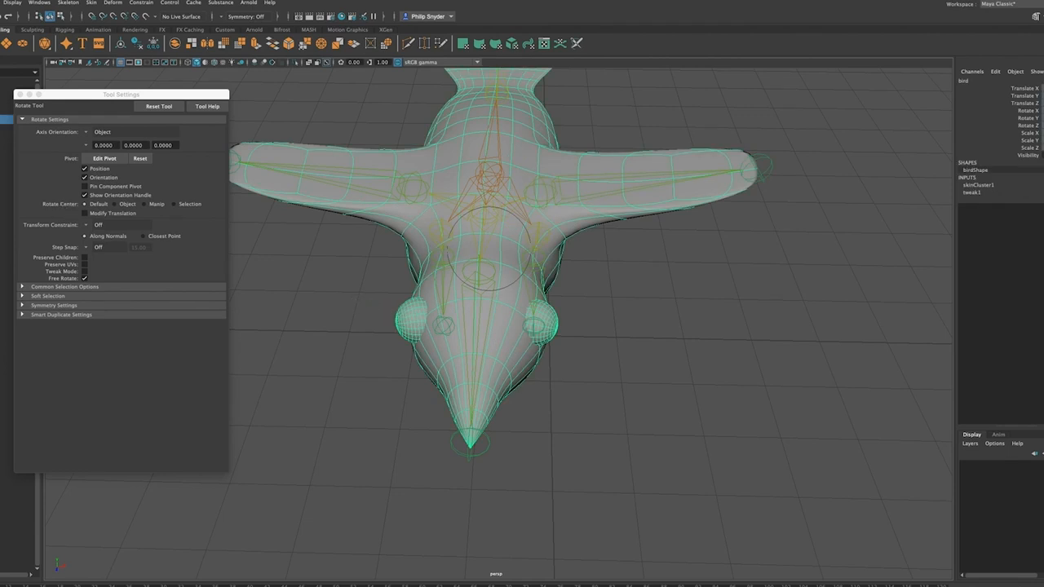
click(1, 196)
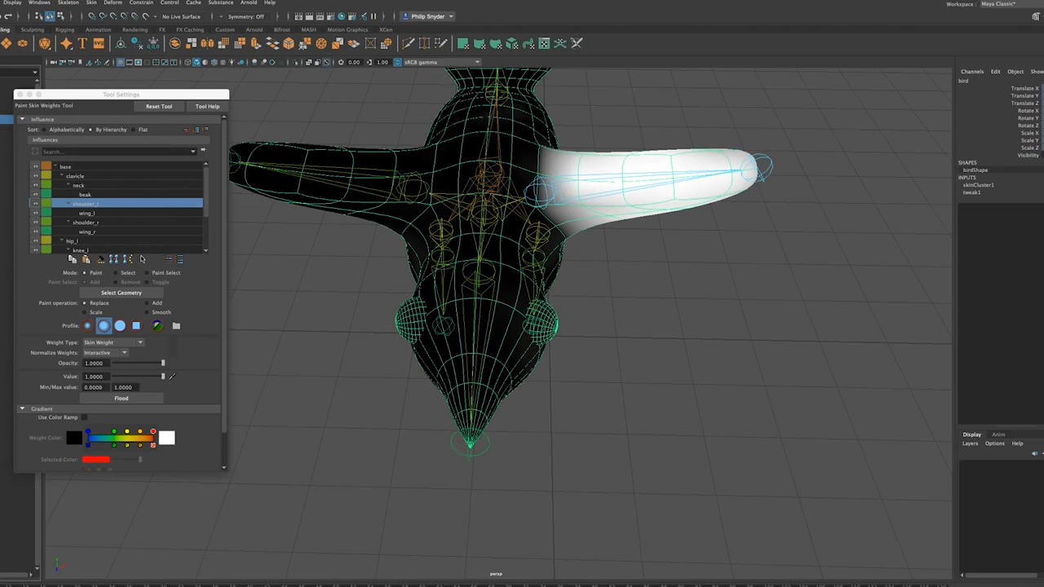
drag(155, 96, 146, 74)
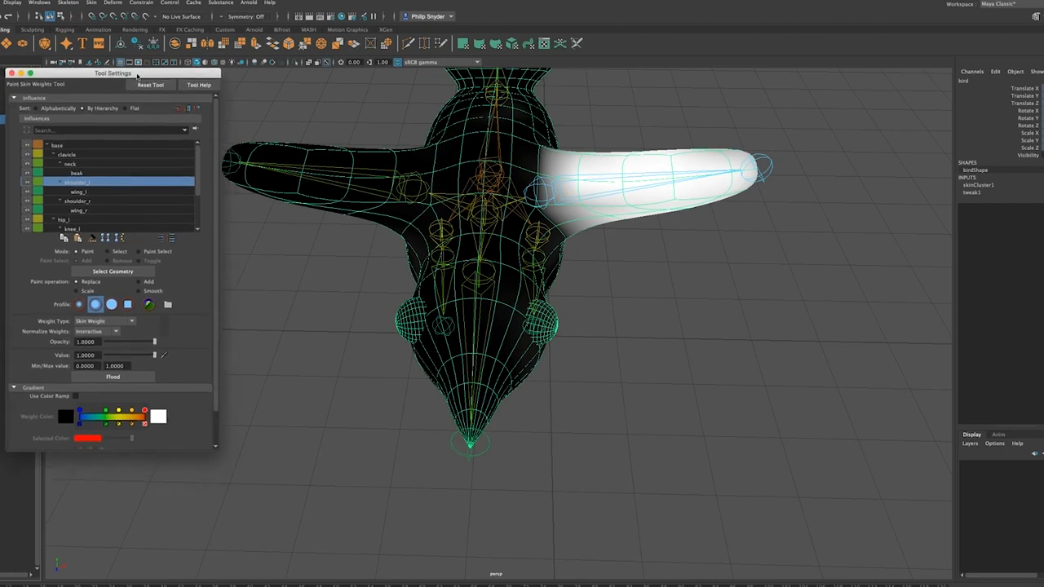
click(114, 201)
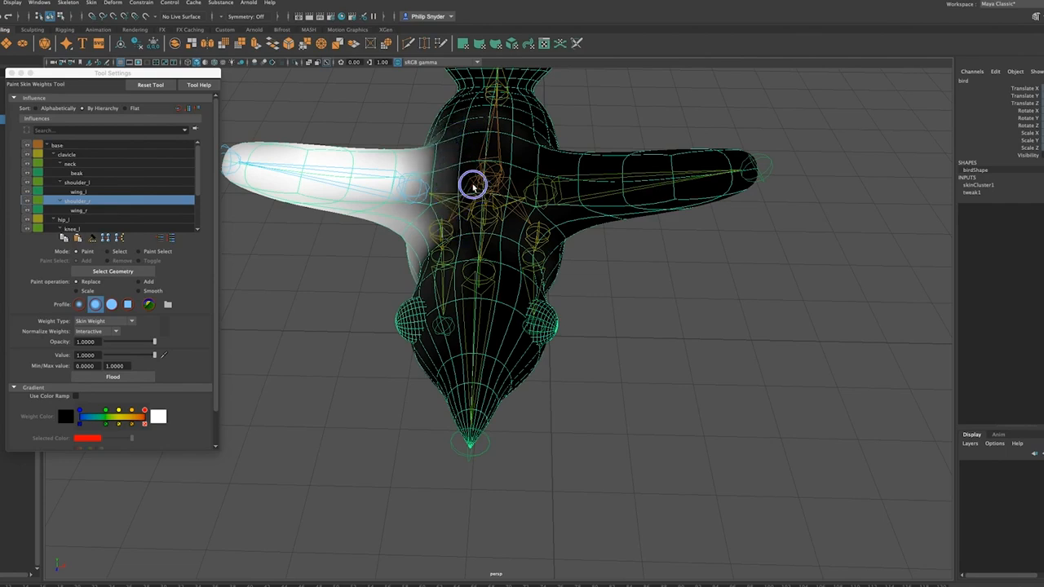
Paint away the shoulder_r influence on the body just in front of the right wing
mouse_move(473, 298)
alt+mouse_down()
mouse_move(475, 284)
mouse_move(466, 332)
mouse_move(522, 261)
mouse_move(485, 280)
mouse_move(469, 320)
mouse_move(485, 298)
alt+mouse_up()
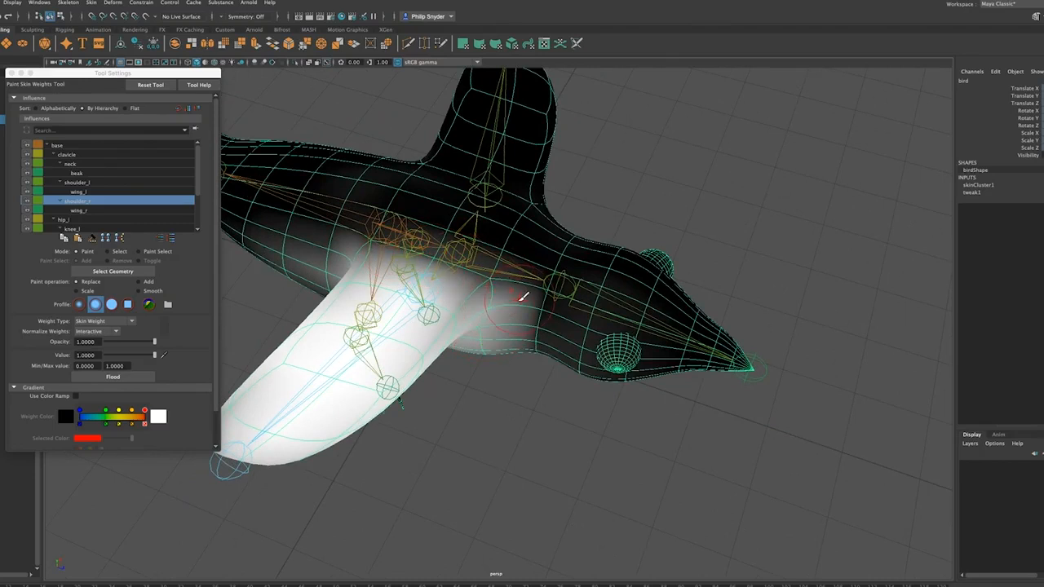
mouse_move(539, 274)
ctrl+mouse_down()
mouse_move(496, 268)
mouse_move(510, 344)
mouse_move(515, 291)
ctrl+mouse_up()
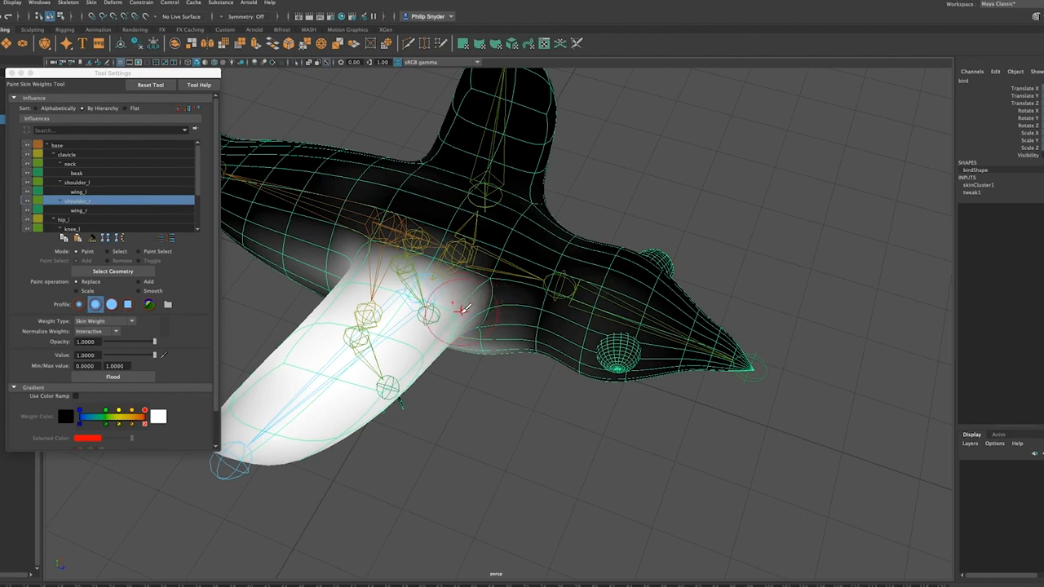
Try removing and re-adding shoulder_r weights around the right wing's root, and undo these strokes
mouse_move(468, 305)
shift+mouse_down()
mouse_move(364, 253)
mouse_move(403, 267)
mouse_move(410, 291)
mouse_move(375, 261)
mouse_move(438, 298)
mouse_move(475, 299)
mouse_move(424, 303)
shift+mouse_up()
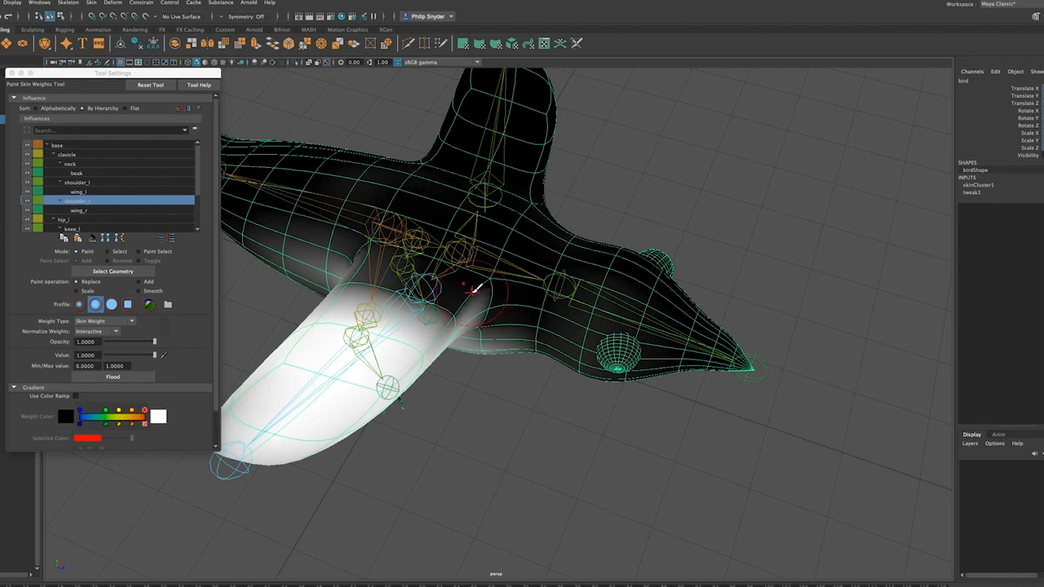
drag(466, 291, 351, 252)
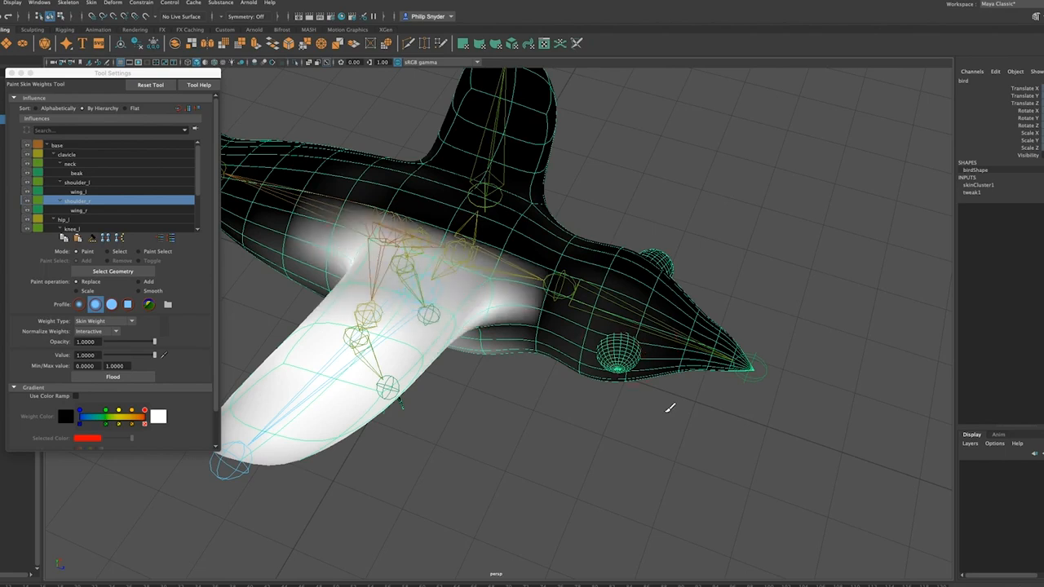
key(ctrl+z)
key(ctrl+z)
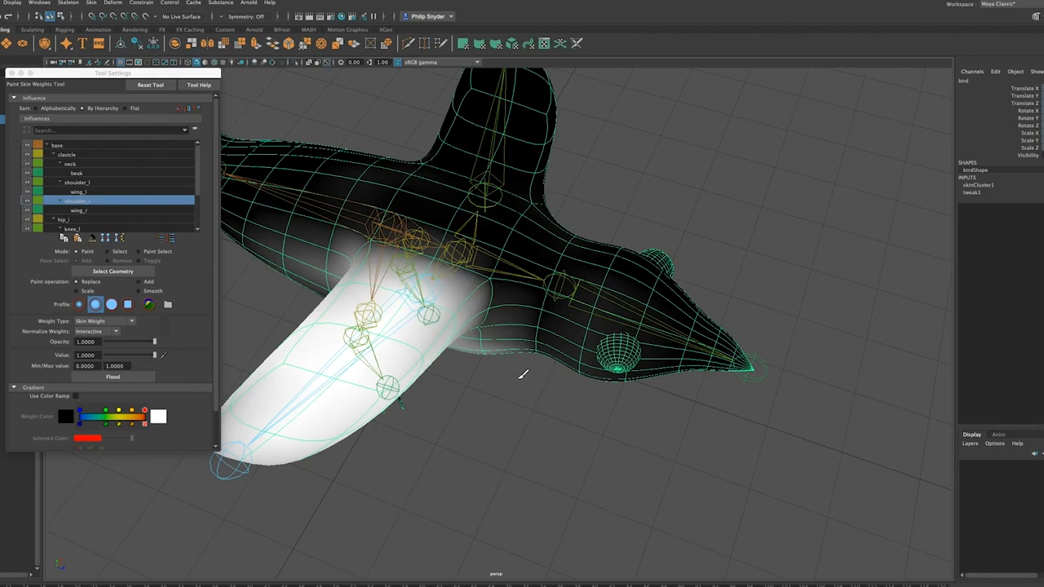
Paint away the shoulder_r influence on the bird's chest, side and belly below the right wing
alt+drag(506, 380, 512, 340)
mouse_move(532, 196)
mouse_down()
mouse_move(539, 240)
mouse_move(683, 228)
mouse_up()
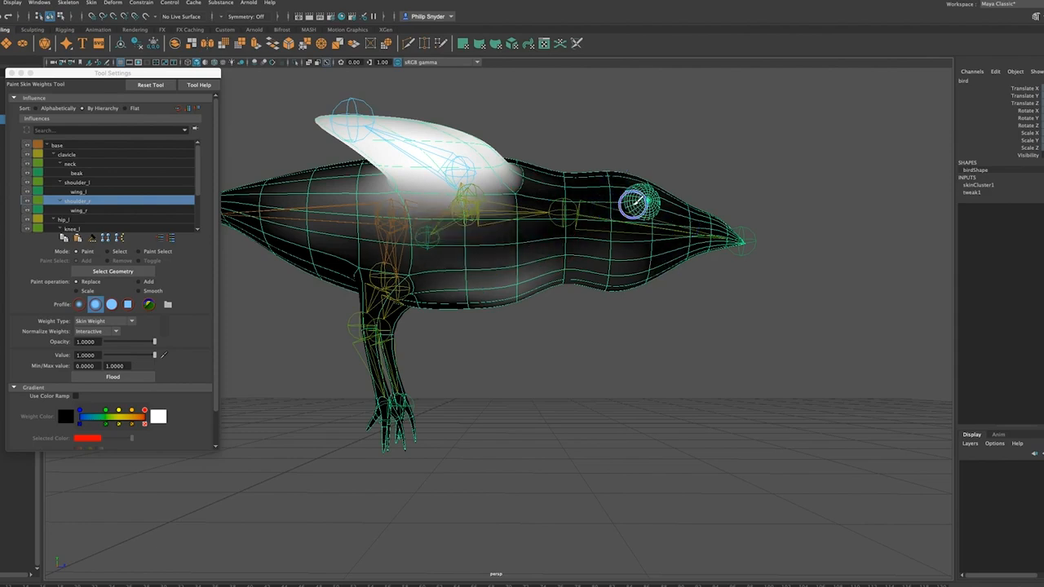
mouse_move(499, 345)
alt+mouse_down()
mouse_move(560, 338)
mouse_move(522, 325)
alt+mouse_up()
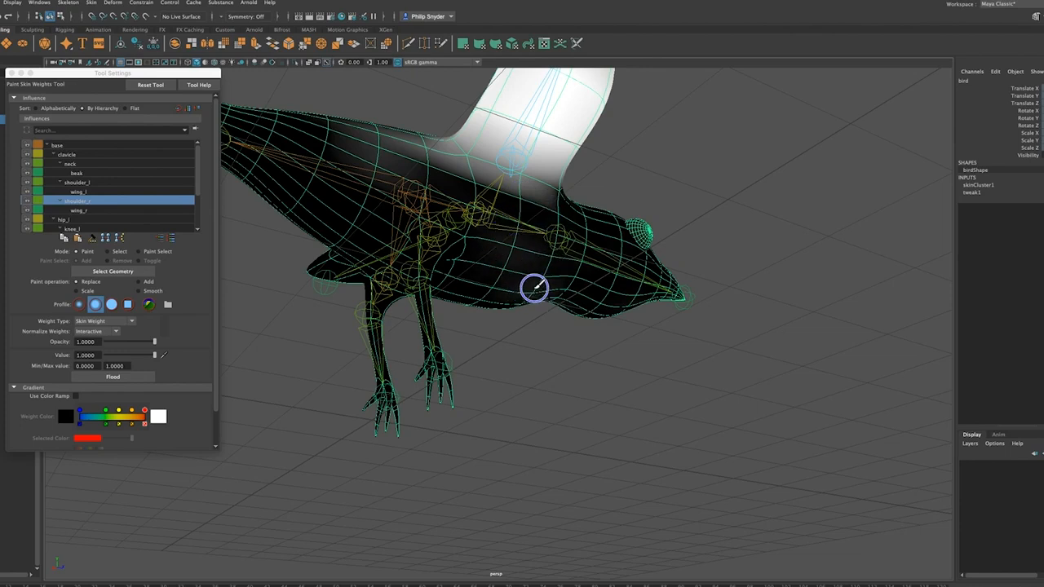
mouse_move(522, 291)
alt+mouse_down()
mouse_move(494, 284)
mouse_move(521, 264)
mouse_move(533, 291)
mouse_move(525, 271)
alt+mouse_up()
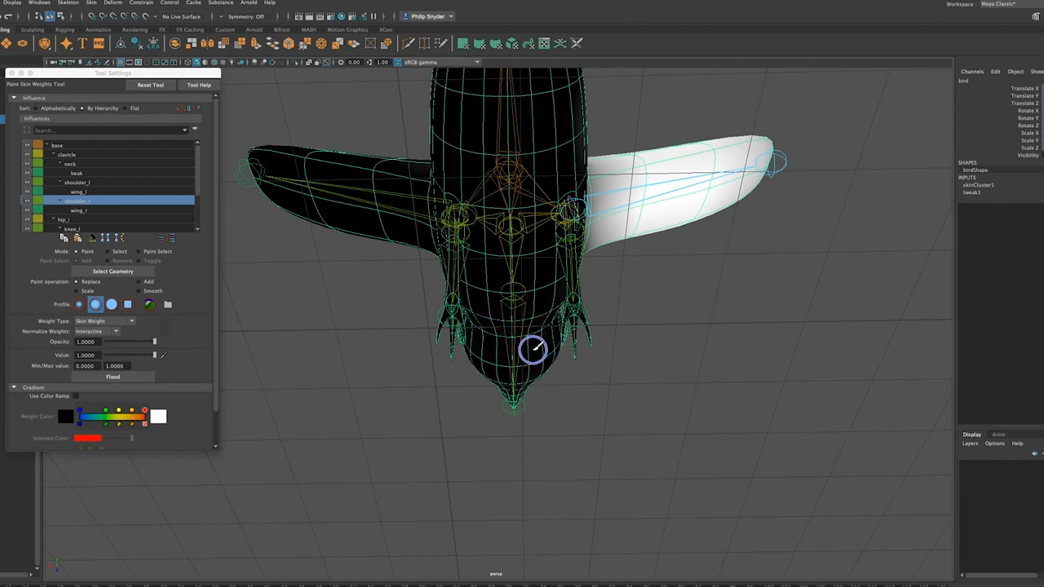
Clean up the shoulder_r weights on the rear flank and back around the right wing's root
mouse_move(534, 328)
alt+mouse_down()
mouse_move(442, 350)
mouse_move(486, 373)
mouse_move(482, 384)
alt+mouse_up()
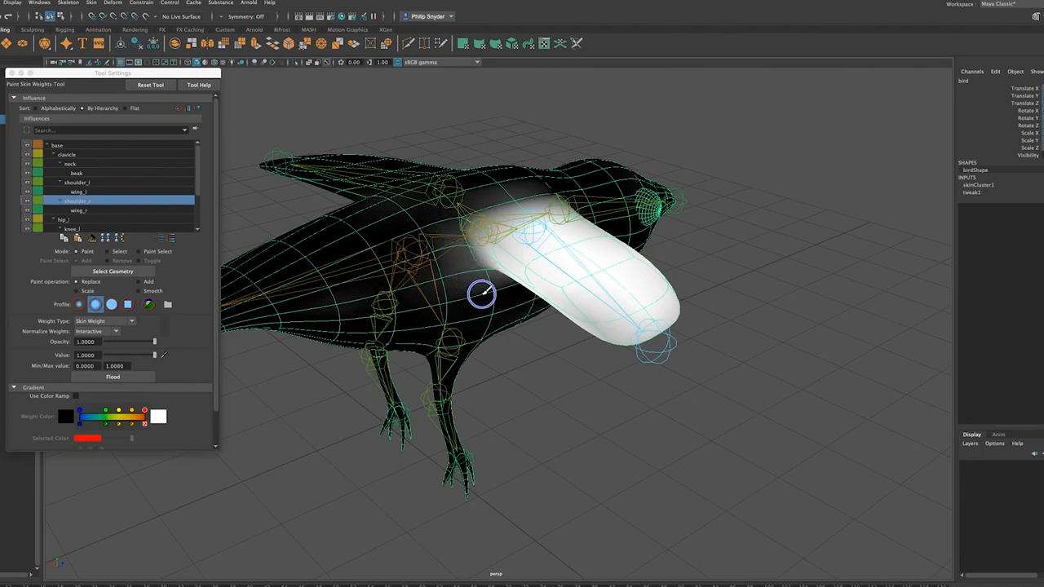
mouse_move(456, 333)
alt+mouse_down()
mouse_move(478, 363)
mouse_move(505, 357)
alt+mouse_up()
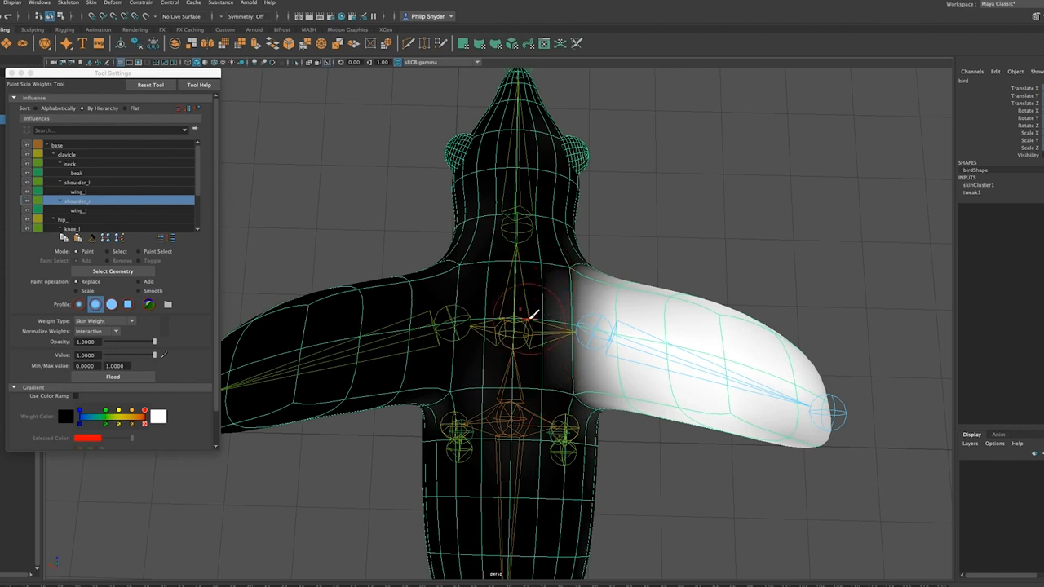
alt+drag(540, 299, 628, 314)
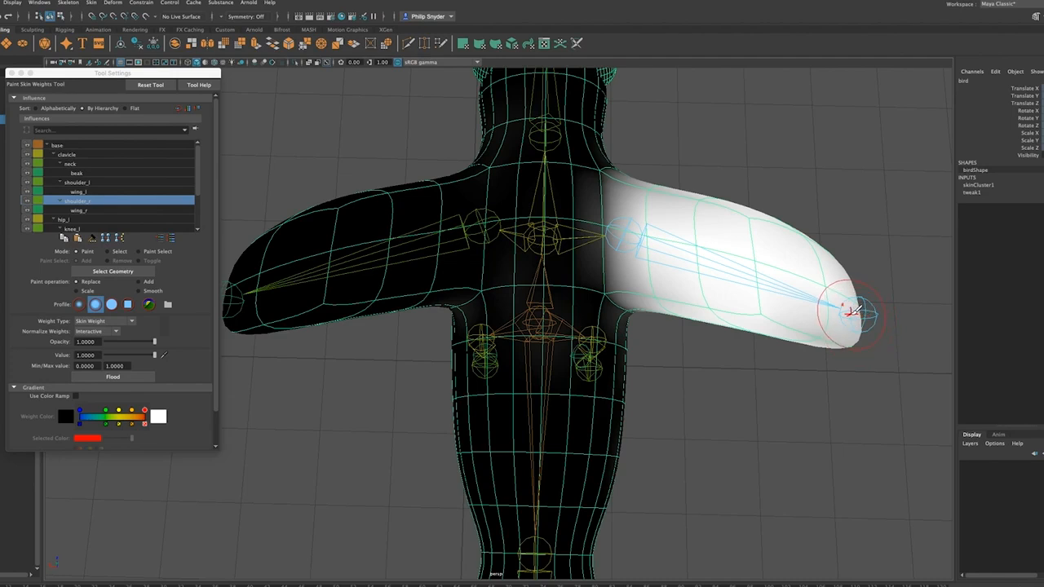
Make wing_r the active influence and inspect its skin weights on the right wing
click(96, 211)
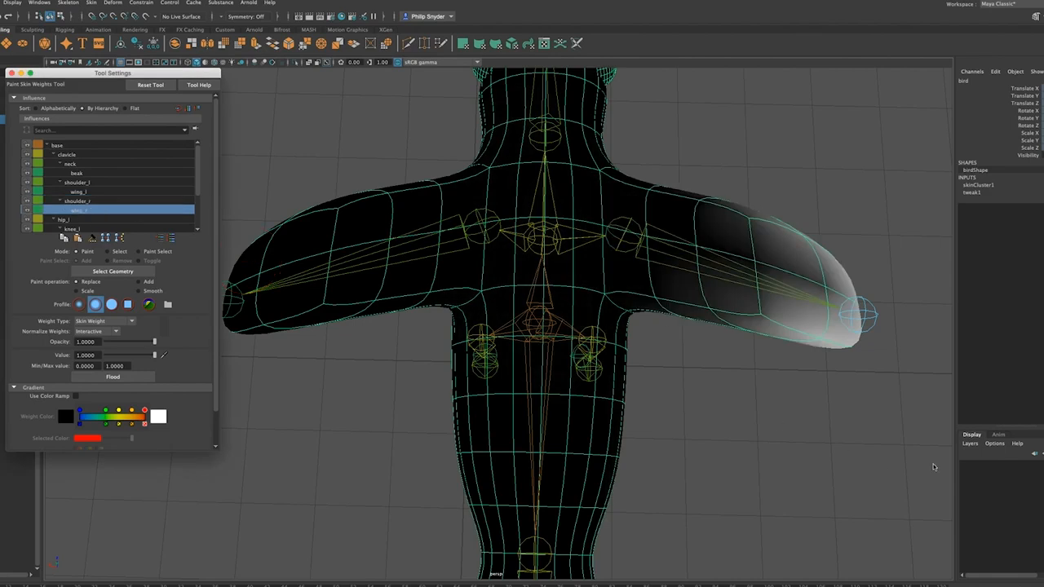
click(809, 353)
alt+drag(820, 334, 774, 246)
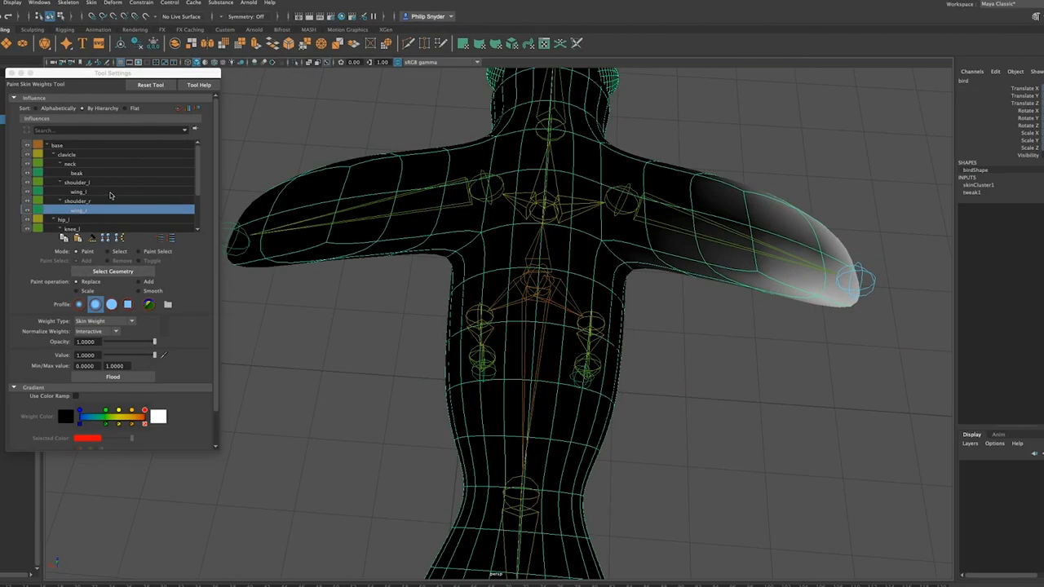
Make wing_l the active influence and inspect its skin weights on the left wing
click(107, 193)
alt+drag(494, 373, 571, 367)
alt+drag(346, 243, 456, 357)
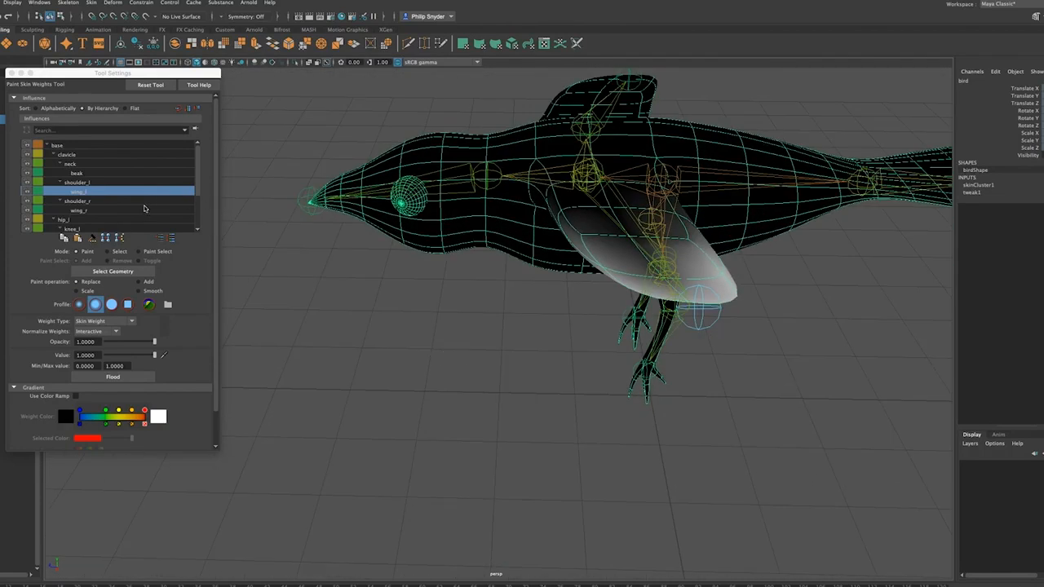
Inspect the neck and beak influences on the head and chest, leaving neck as the active influence
click(101, 167)
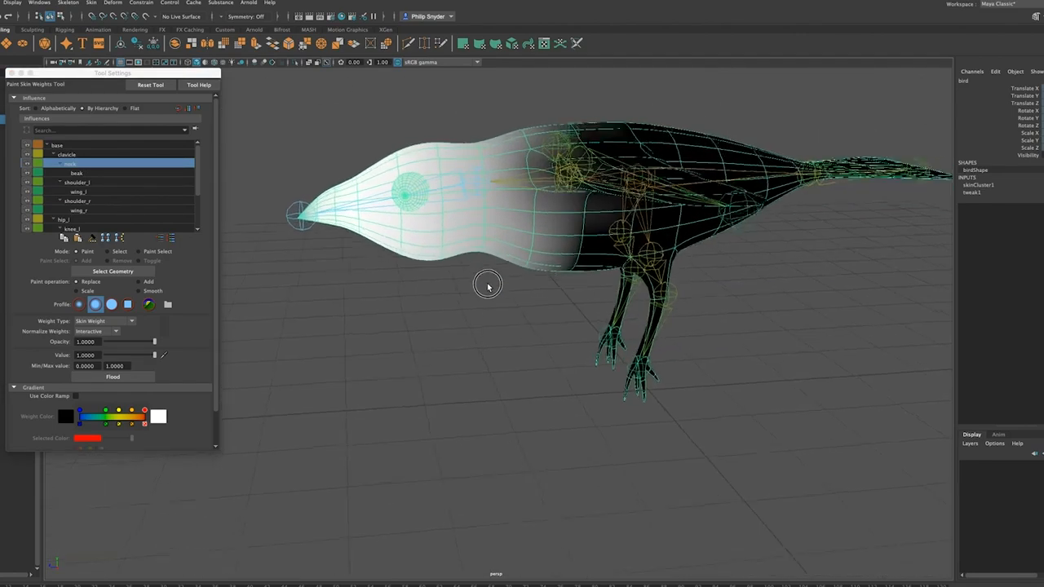
alt+drag(495, 286, 503, 317)
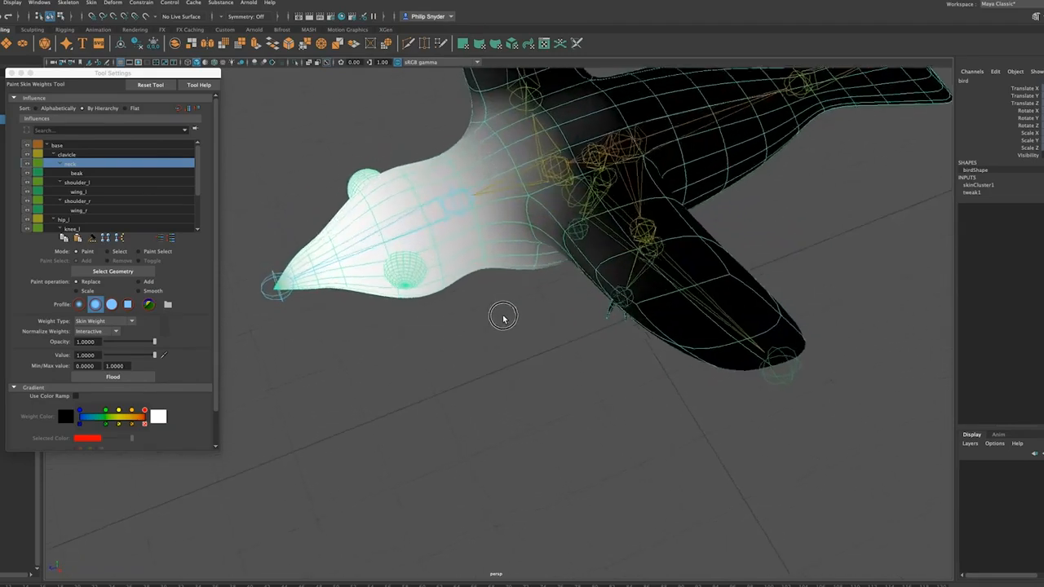
click(95, 175)
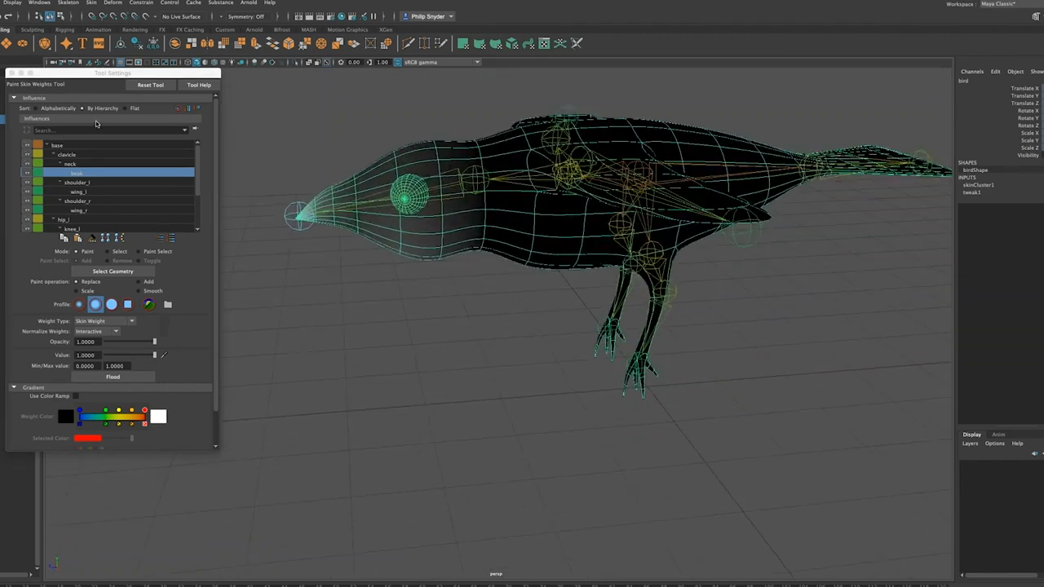
click(95, 163)
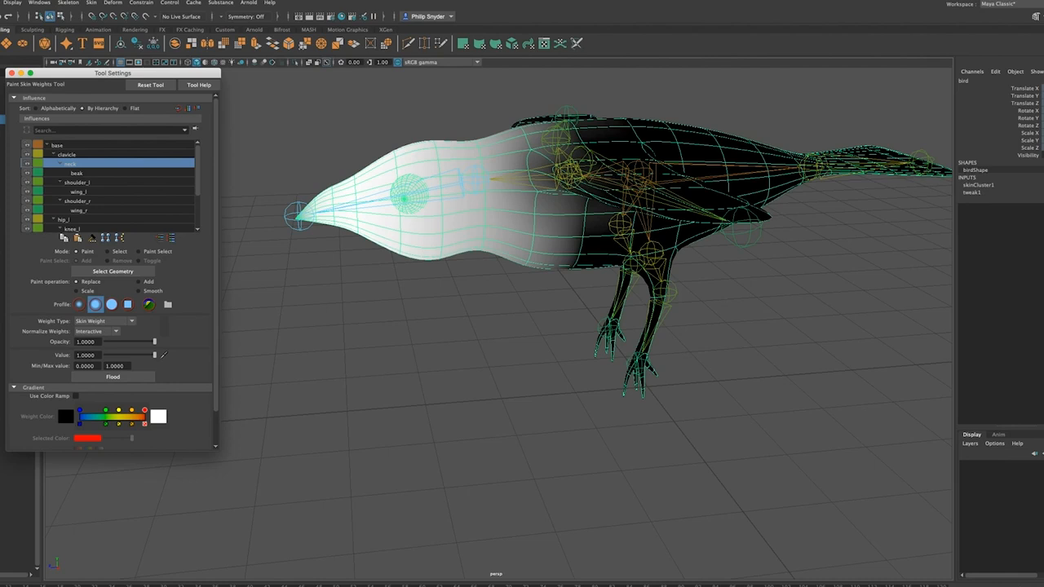
Test-rotate the neck joint to check how the head and chest deform, and reselect the bird mesh
key(q)
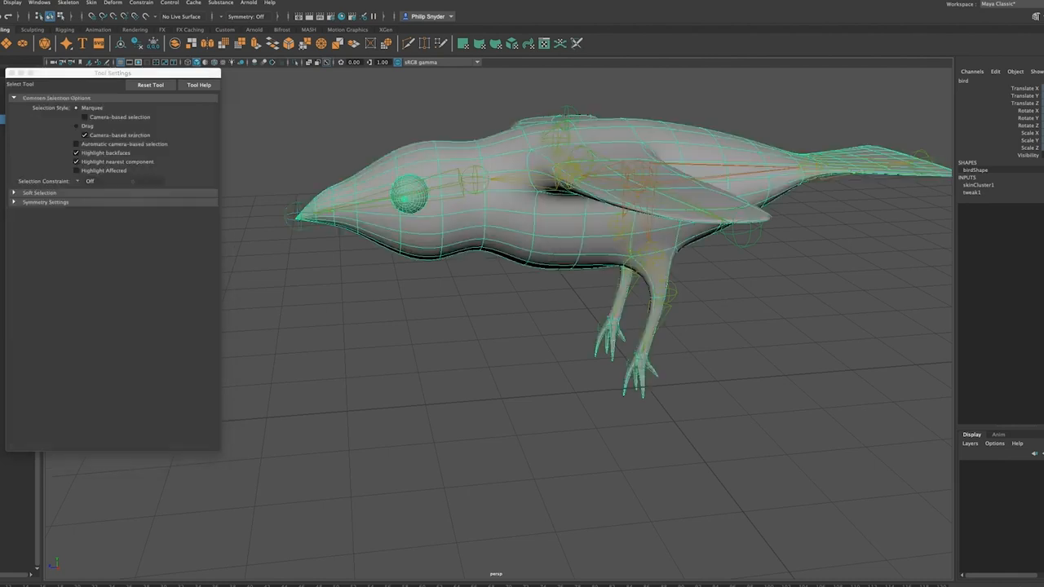
click(473, 178)
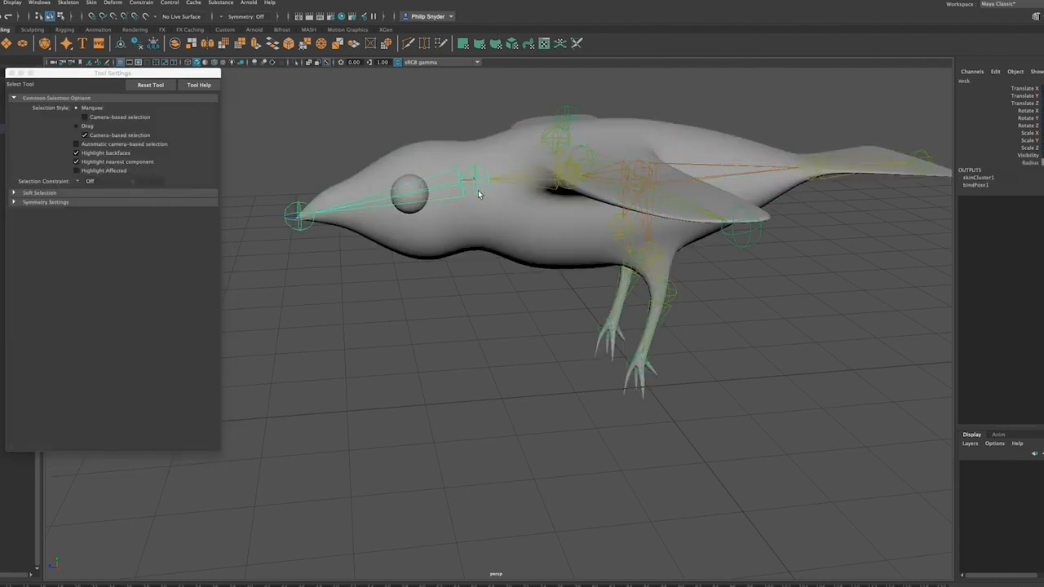
key(e)
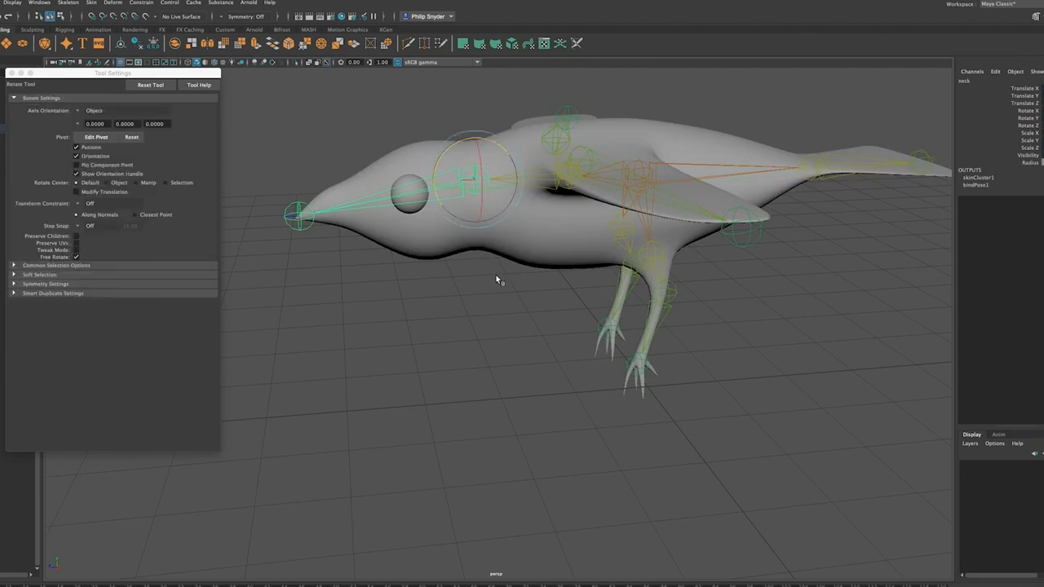
drag(439, 164, 454, 265)
click(433, 256)
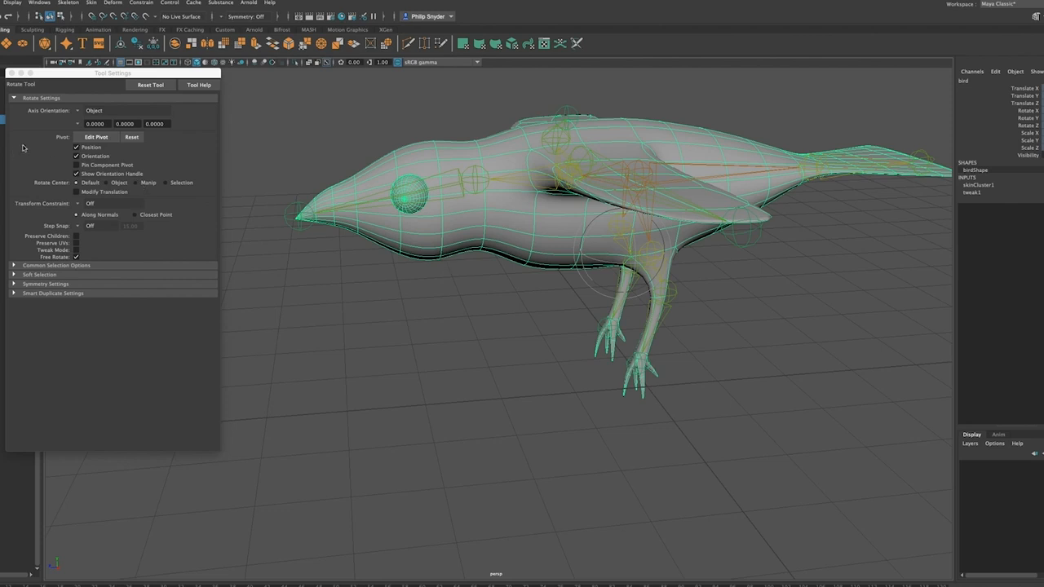
Paint away the neck influence from the bird's chest, shoulders and upper back with Paint Skin Weights
key(y)
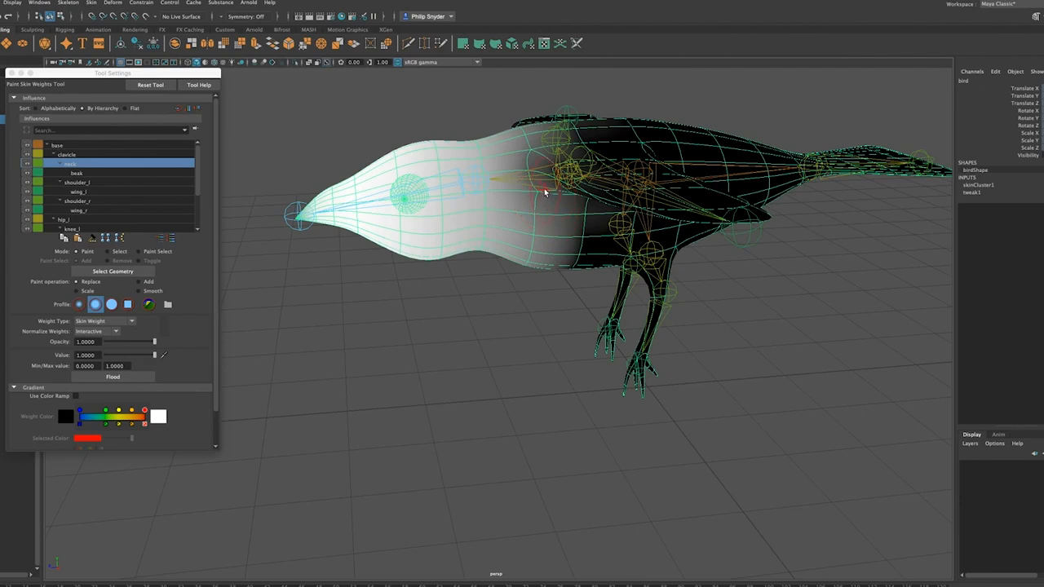
mouse_move(544, 192)
ctrl+mouse_down()
mouse_move(561, 258)
mouse_move(529, 117)
mouse_move(513, 128)
mouse_move(529, 246)
mouse_move(552, 182)
mouse_move(538, 243)
mouse_move(517, 133)
mouse_move(524, 229)
mouse_move(552, 269)
mouse_move(552, 299)
mouse_move(526, 256)
mouse_move(540, 317)
mouse_move(569, 287)
mouse_move(521, 314)
ctrl+mouse_up()
mouse_move(521, 313)
alt+mouse_down()
mouse_move(541, 268)
mouse_move(689, 342)
alt+mouse_up()
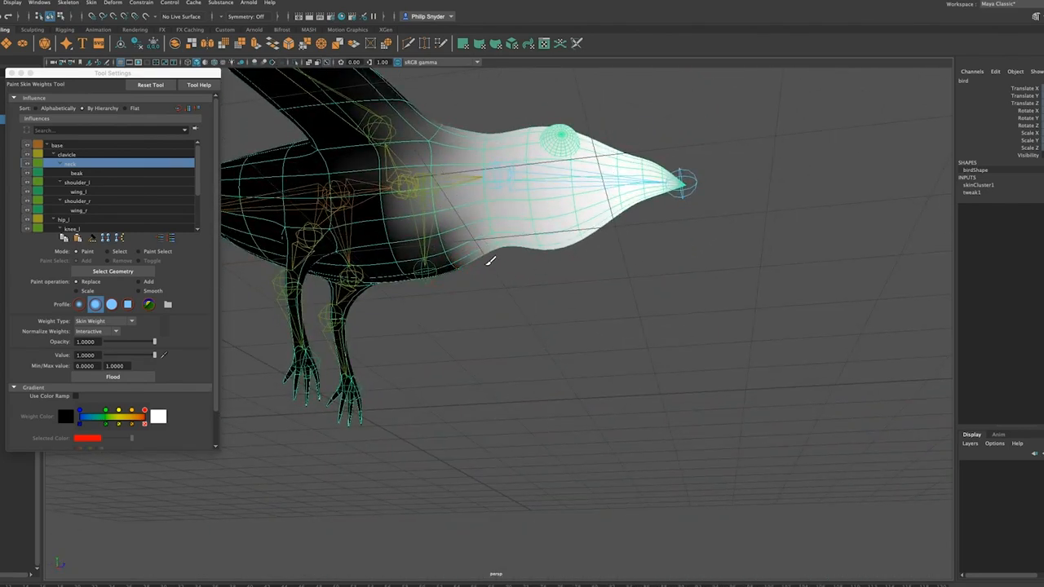
mouse_move(434, 128)
ctrl+mouse_down()
mouse_move(426, 182)
mouse_move(368, 151)
mouse_move(403, 141)
mouse_move(423, 113)
mouse_move(419, 219)
mouse_move(433, 269)
mouse_move(442, 264)
mouse_move(317, 236)
mouse_move(480, 350)
mouse_move(438, 301)
mouse_move(450, 323)
ctrl+mouse_up()
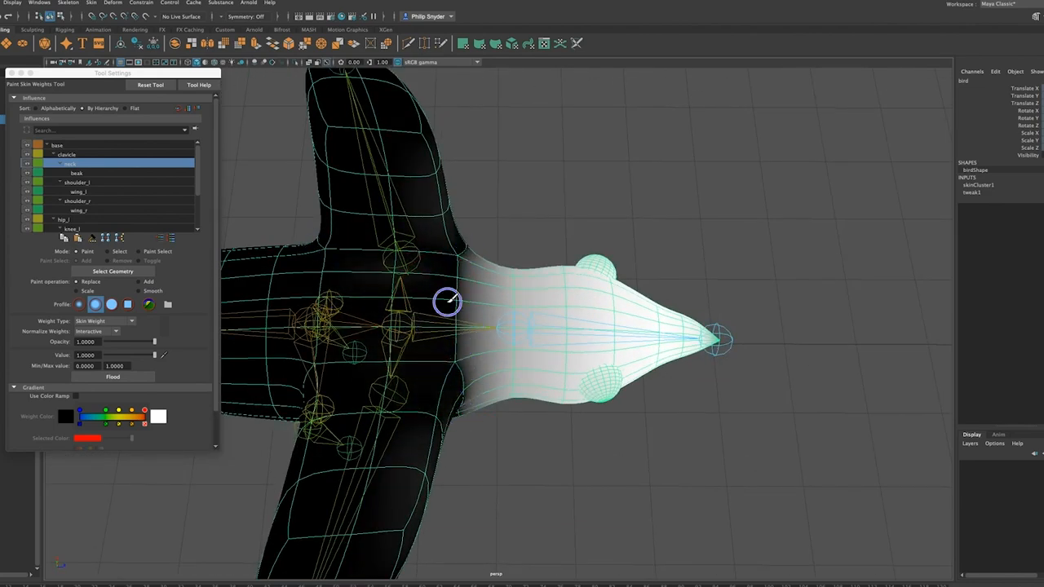
alt+drag(531, 517, 312, 476)
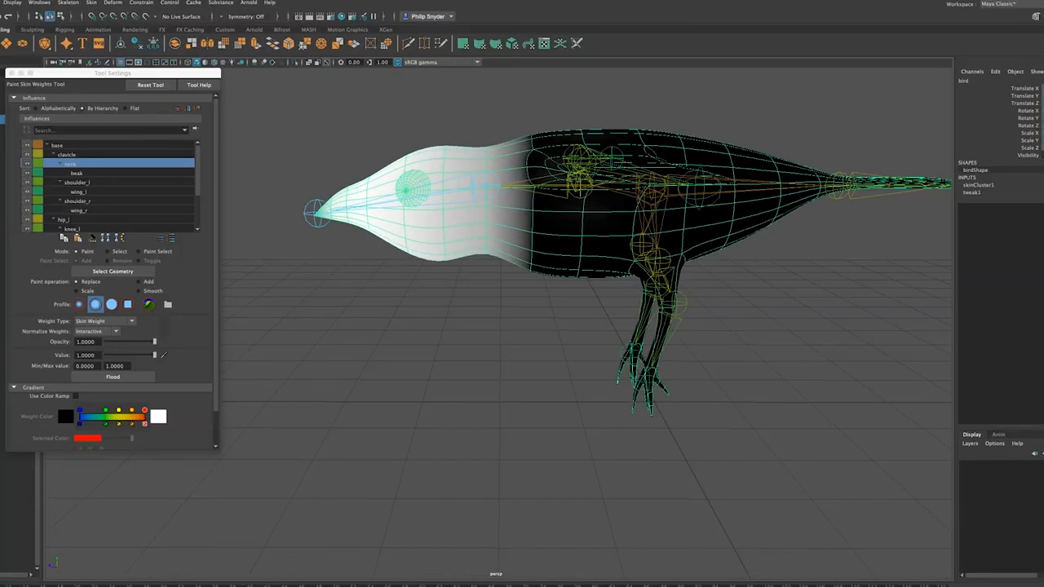
Test-rotate the neck joint to check the corrected weights from the side, and undo the rotation
key(q)
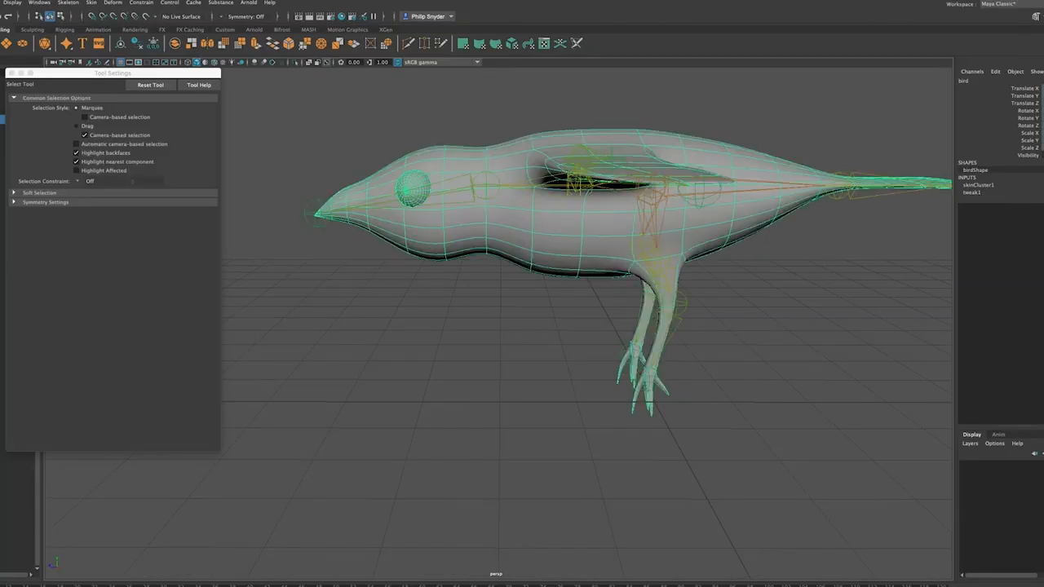
click(493, 196)
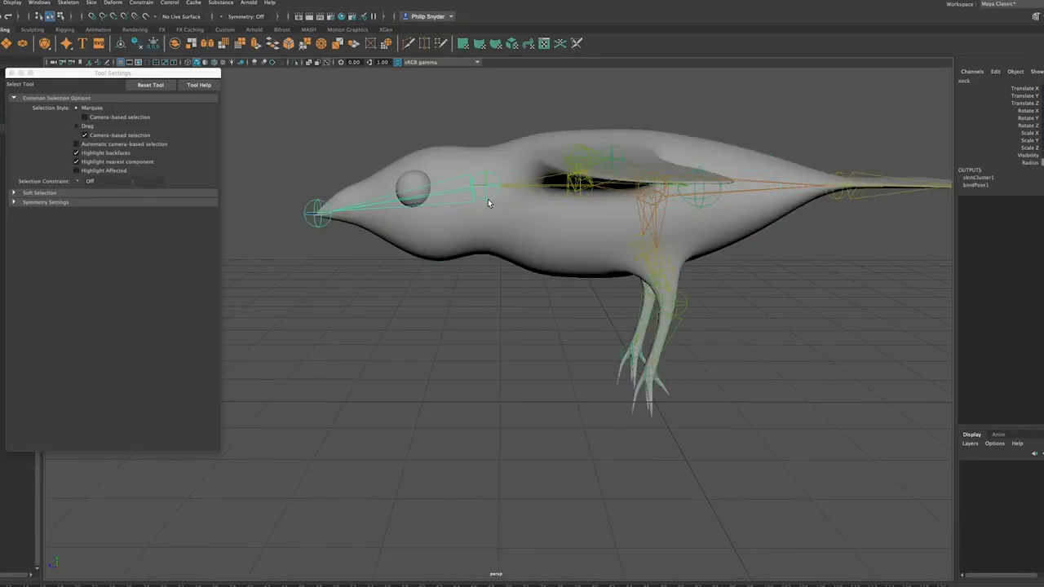
key(e)
drag(495, 147, 535, 216)
mouse_move(423, 319)
alt+mouse_down()
mouse_move(433, 313)
mouse_move(490, 328)
mouse_move(475, 301)
mouse_move(419, 302)
alt+mouse_up()
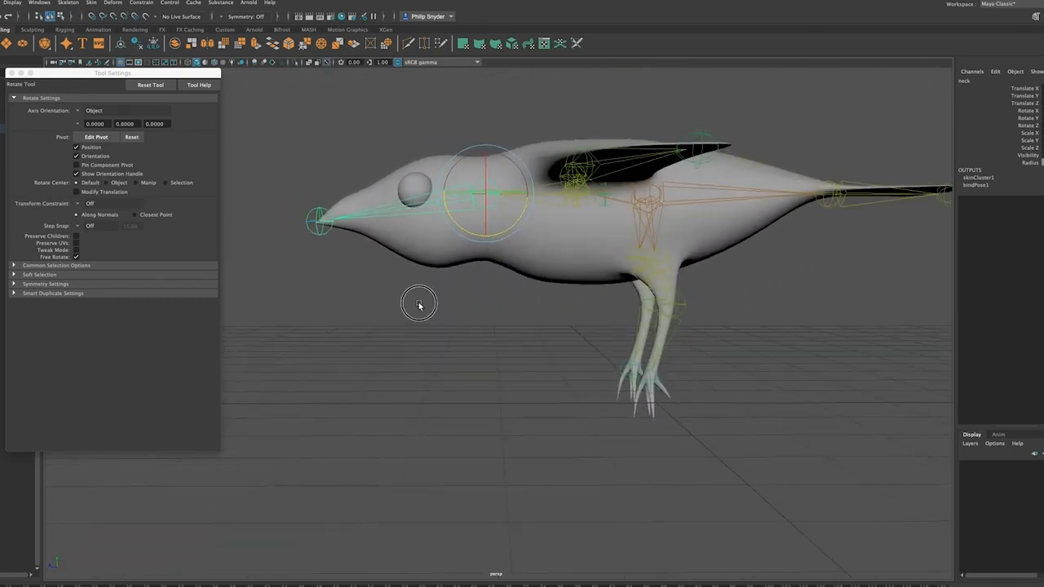
alt+drag(462, 275, 587, 283)
drag(517, 224, 533, 256)
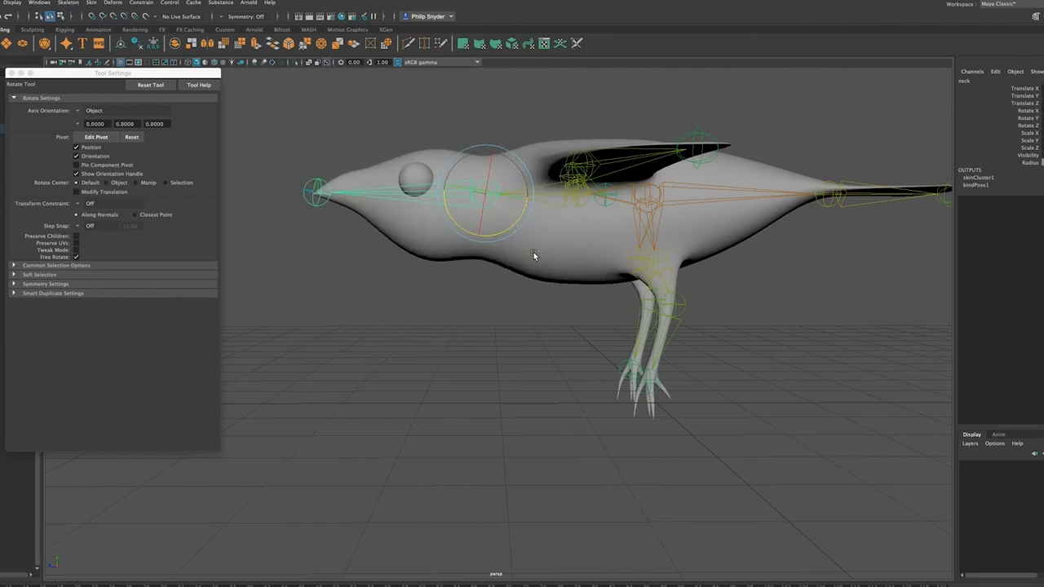
key(ctrl+z)
Return to Paint Skin Weights on the bird mesh, make tail_1 the active influence and inspect its weights
alt+drag(584, 361, 647, 377)
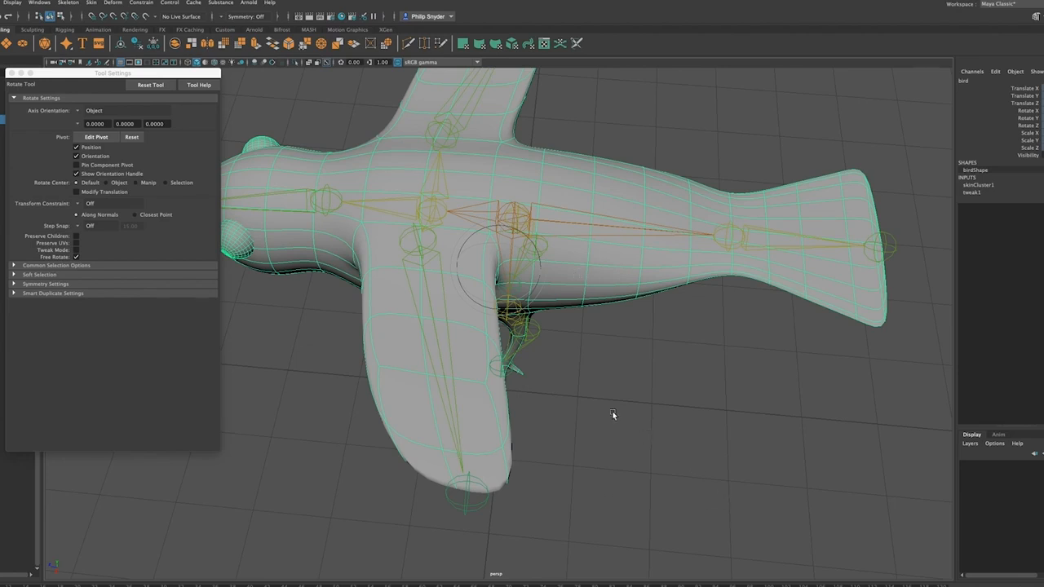
key(y)
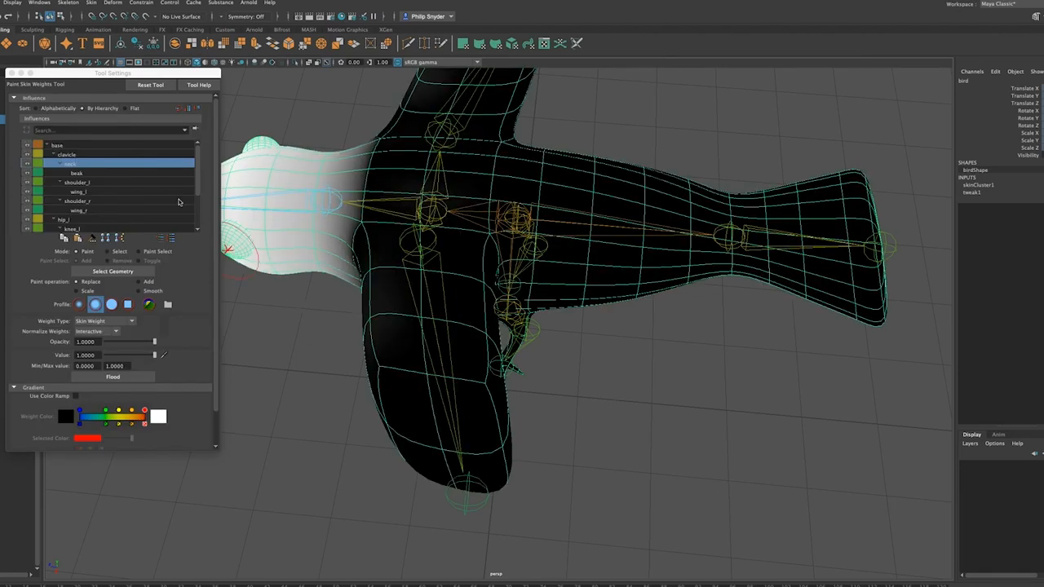
drag(197, 189, 200, 210)
click(99, 220)
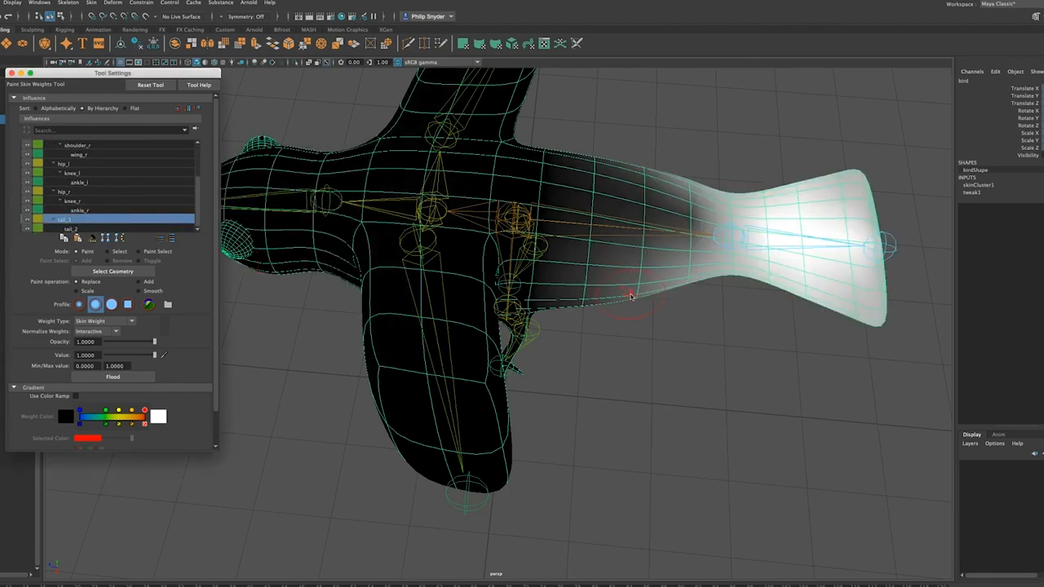
alt+drag(660, 282, 648, 242)
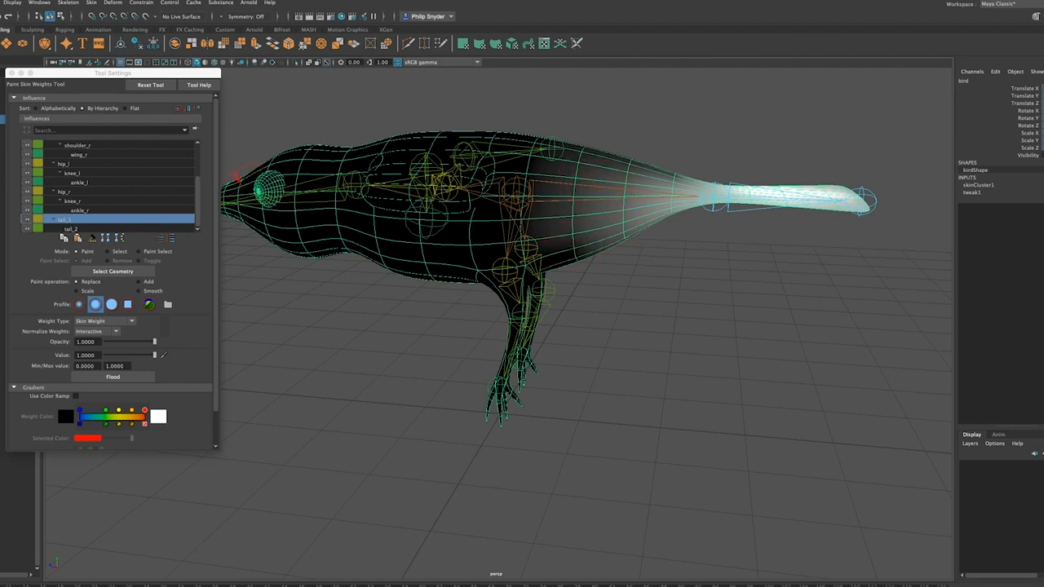
Test-rotate the tail_1 joint to check how the tail and rear body deform, and reselect the bird mesh
key(q)
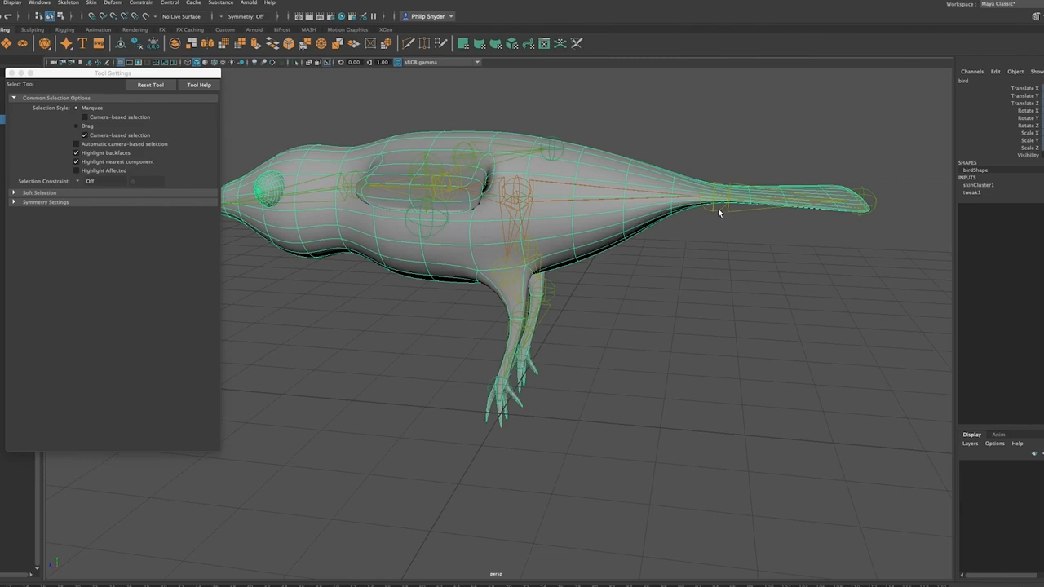
click(718, 208)
key(e)
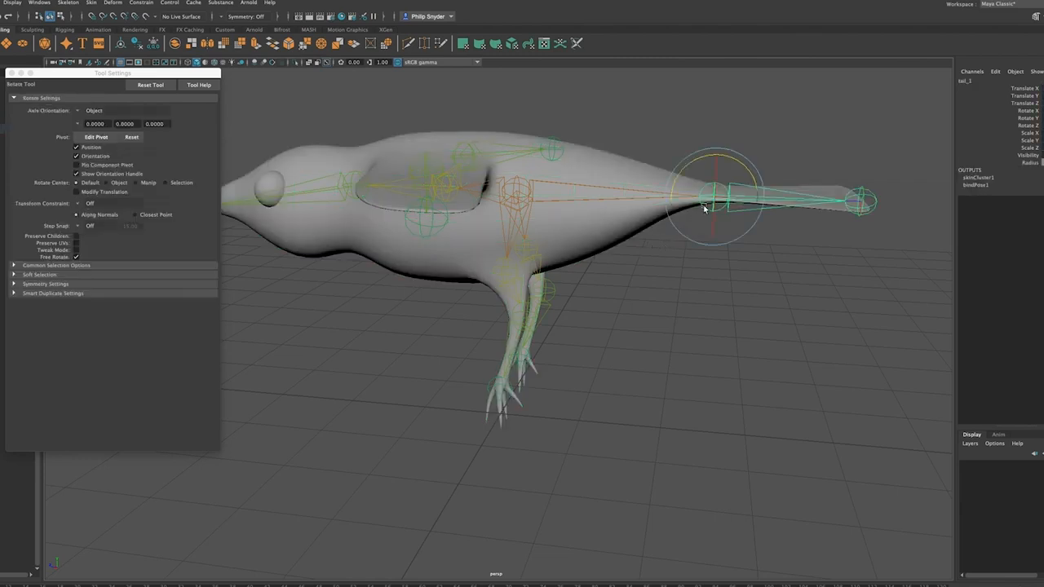
drag(692, 166, 662, 199)
click(642, 233)
Paint away the tail_1 influence from the rear belly, flanks and back, keeping it on the tail
key(y)
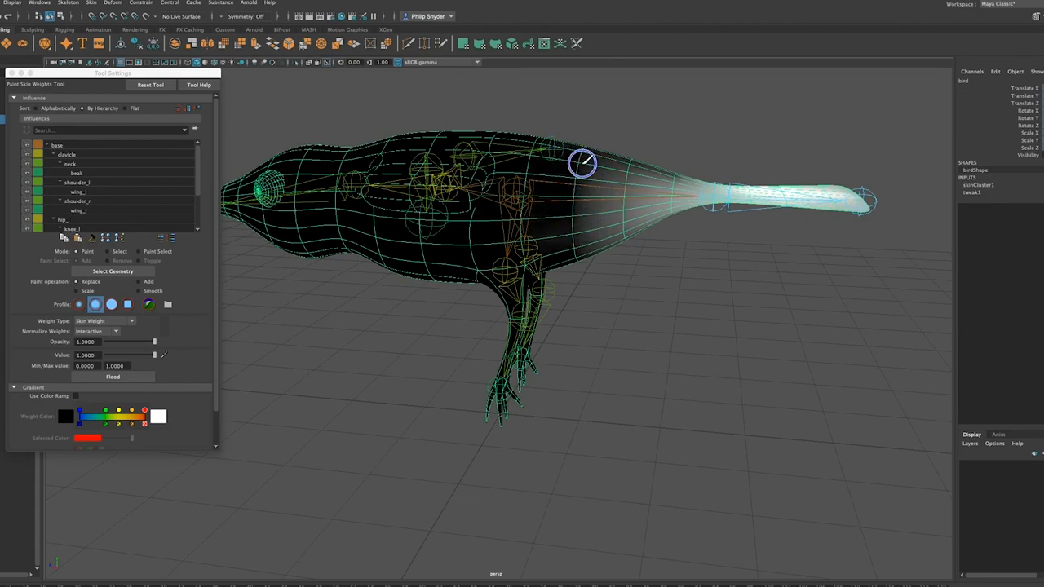
mouse_move(607, 229)
alt+mouse_down()
mouse_move(611, 259)
mouse_move(610, 203)
mouse_move(606, 302)
mouse_move(645, 242)
mouse_move(639, 341)
mouse_move(643, 198)
mouse_move(617, 185)
mouse_move(589, 191)
mouse_move(619, 348)
alt+mouse_up()
mouse_move(641, 303)
alt+mouse_down()
mouse_move(641, 373)
mouse_move(619, 412)
mouse_move(559, 466)
alt+mouse_up()
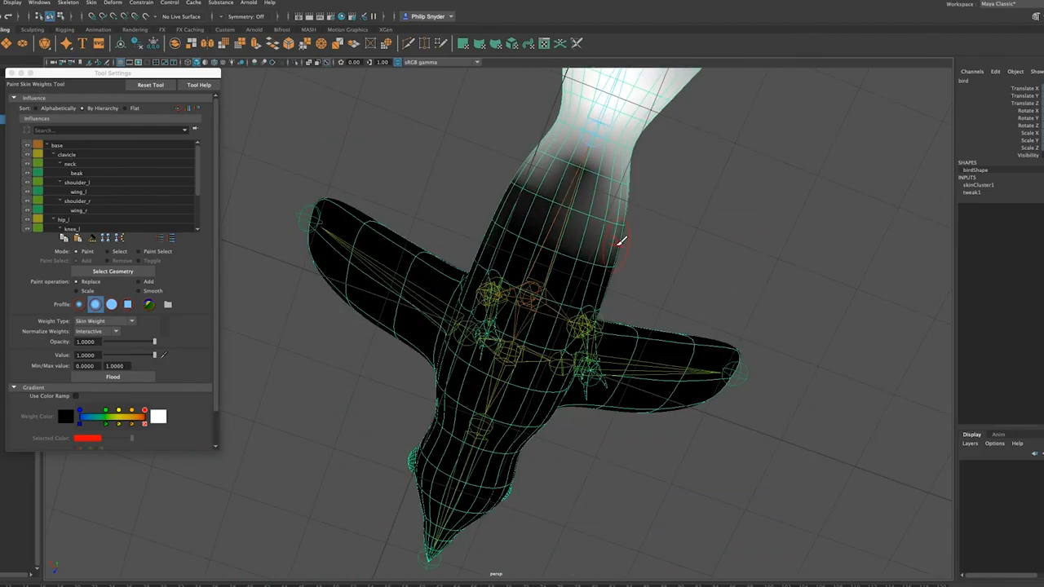
mouse_move(636, 240)
mouse_down()
mouse_move(533, 204)
mouse_move(636, 217)
mouse_move(529, 179)
mouse_move(567, 190)
mouse_up()
mouse_move(668, 310)
alt+mouse_down()
mouse_move(609, 296)
mouse_move(536, 318)
mouse_move(541, 412)
mouse_move(540, 400)
alt+mouse_up()
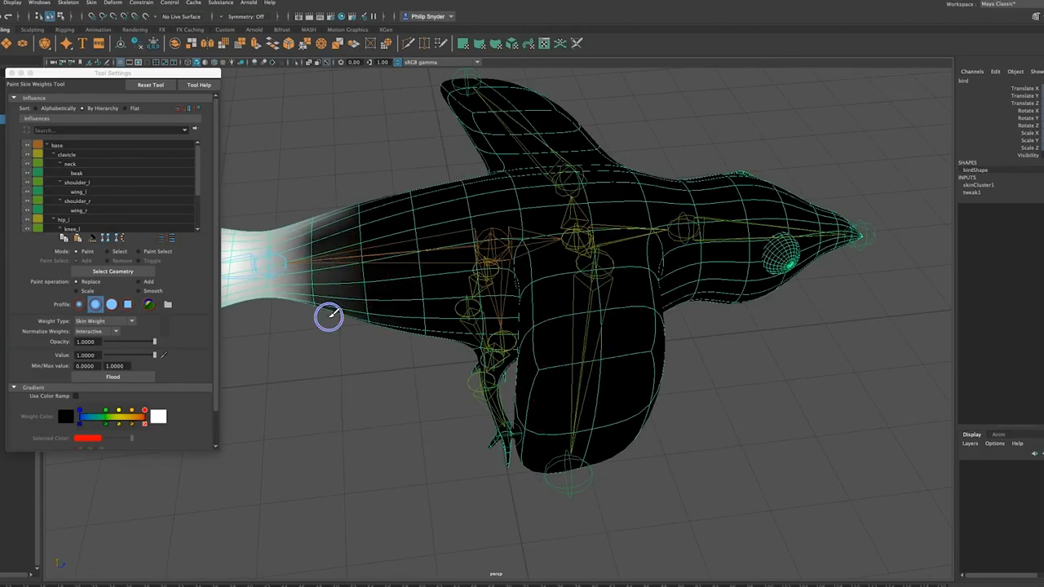
mouse_move(331, 269)
mouse_down()
mouse_move(315, 221)
mouse_move(329, 286)
mouse_move(356, 316)
mouse_move(350, 252)
mouse_move(370, 246)
mouse_move(366, 233)
mouse_move(358, 314)
mouse_move(380, 323)
mouse_move(380, 468)
mouse_move(373, 306)
mouse_move(366, 321)
mouse_move(396, 334)
mouse_move(384, 351)
mouse_up()
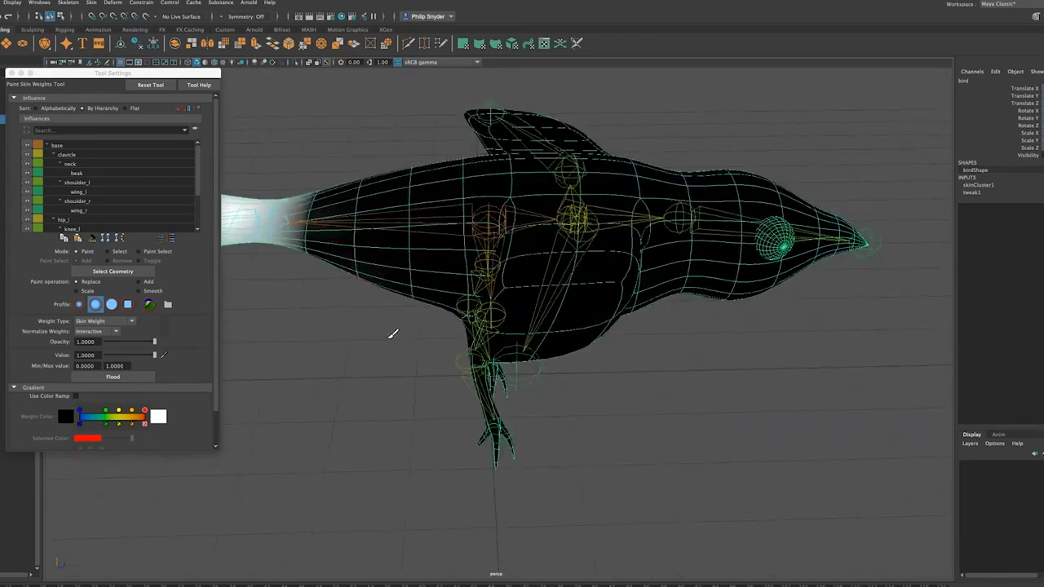
alt+drag(393, 242, 584, 266)
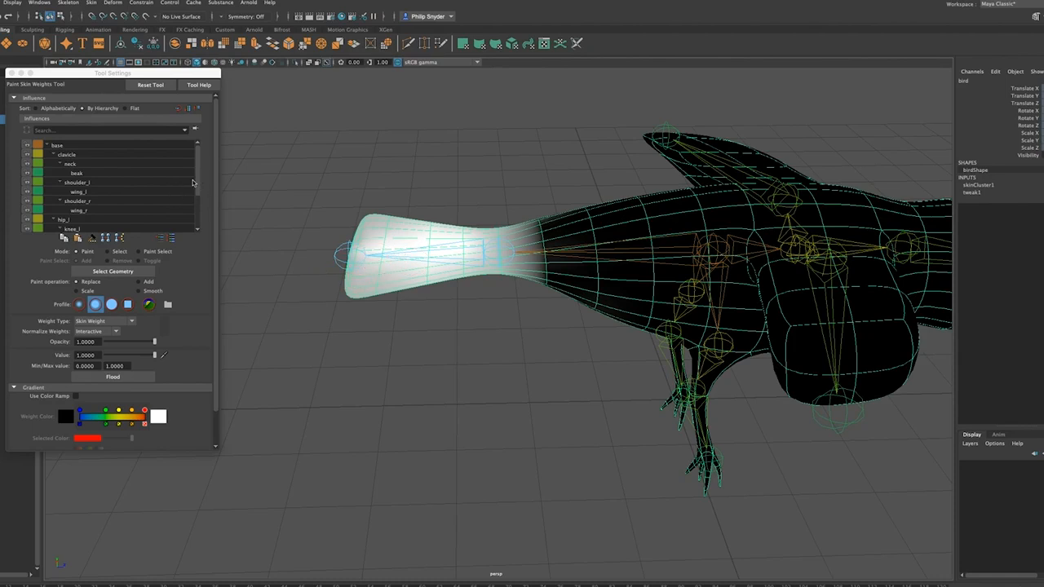
Make tail_2 the active influence and inspect its skin weights on the tail and rear body
drag(197, 184, 212, 232)
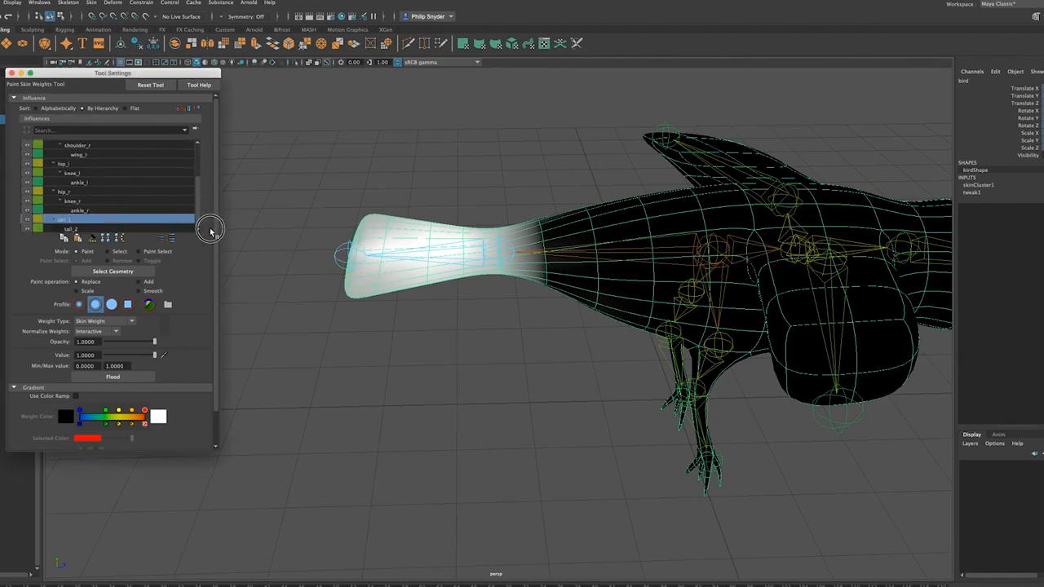
click(109, 230)
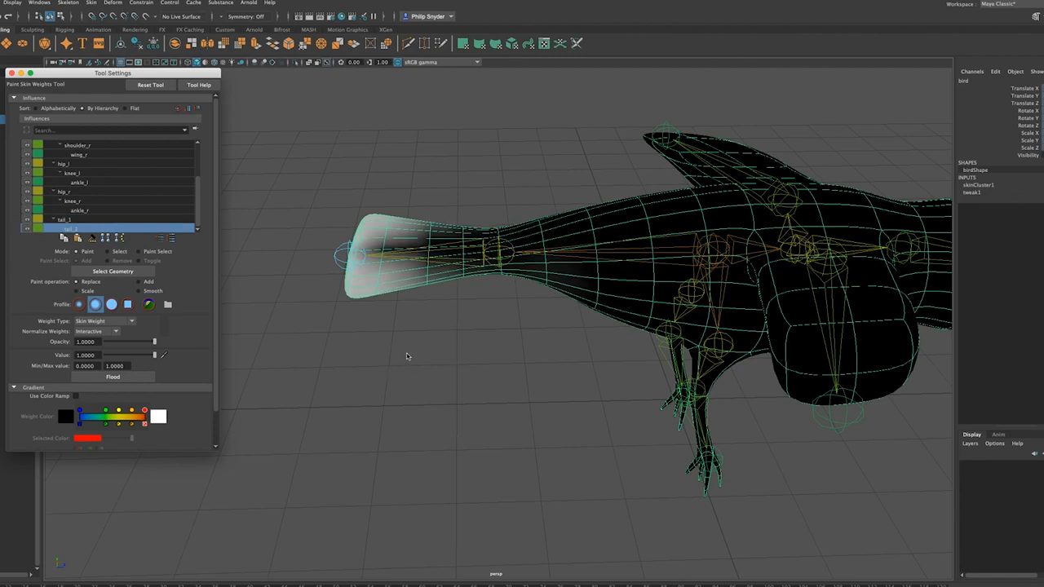
mouse_move(408, 355)
alt+mouse_down()
mouse_move(394, 270)
mouse_move(392, 385)
mouse_move(284, 345)
mouse_move(399, 342)
alt+mouse_up()
alt+drag(358, 319, 186, 347)
alt+drag(310, 226, 393, 212)
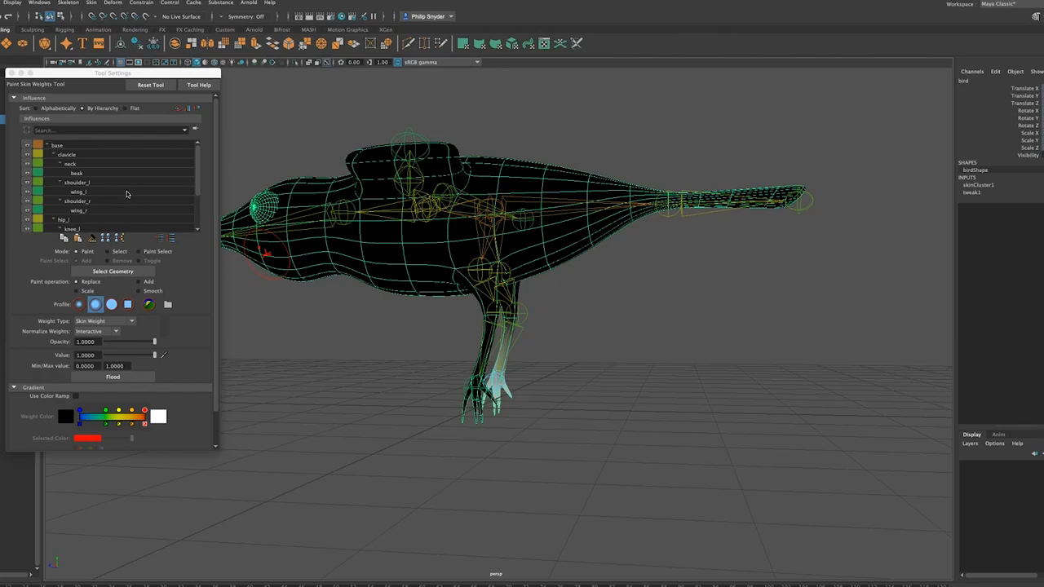
Make hip_l the active influence and paint its weights off the bird's belly, flank and torso
scroll(194, 195, down, 2)
click(122, 163)
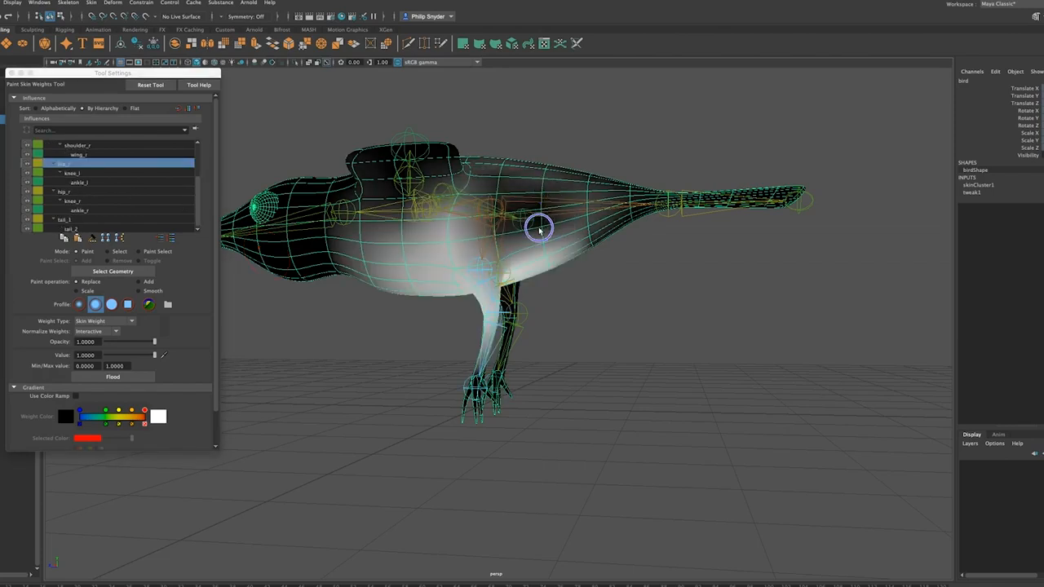
mouse_move(492, 186)
alt+mouse_down()
mouse_move(494, 214)
mouse_move(454, 196)
alt+mouse_up()
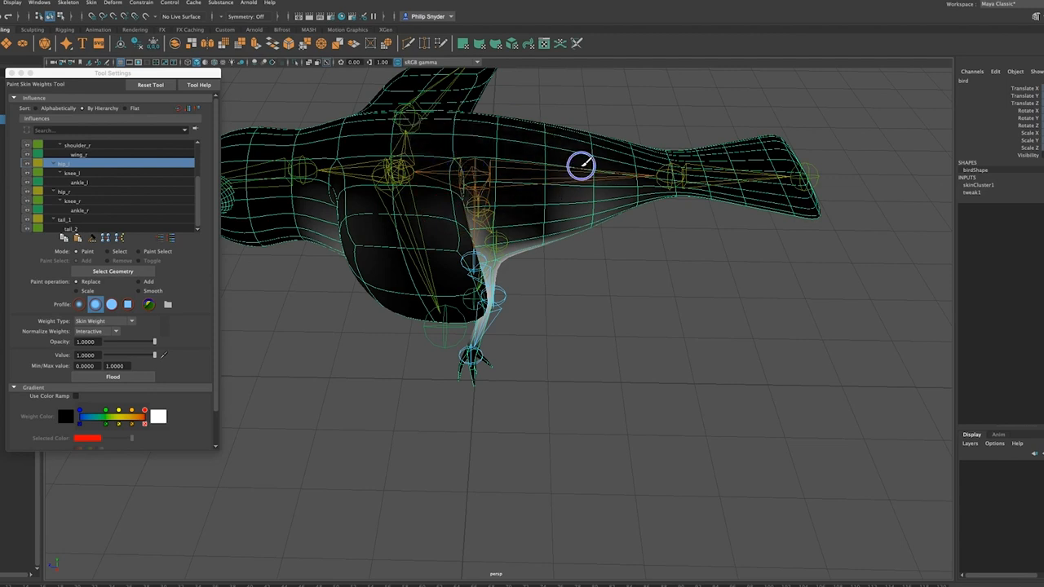
mouse_move(552, 216)
alt+mouse_down()
mouse_move(526, 223)
mouse_move(551, 218)
mouse_move(361, 194)
mouse_move(568, 220)
mouse_move(543, 236)
mouse_move(548, 256)
mouse_move(612, 312)
mouse_move(612, 288)
mouse_move(432, 303)
mouse_move(397, 338)
mouse_move(350, 298)
alt+mouse_up()
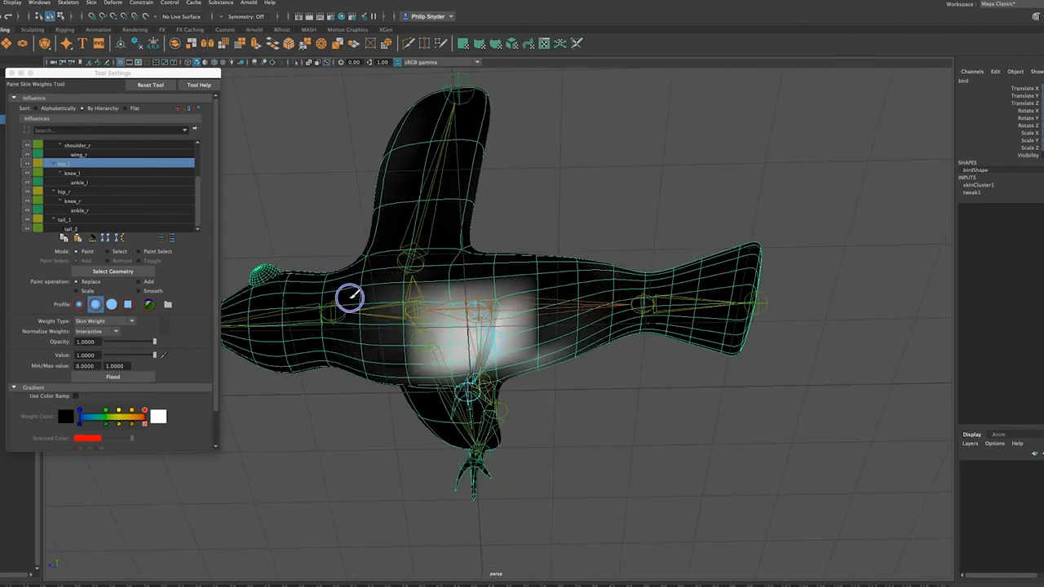
mouse_move(420, 325)
ctrl+mouse_down()
mouse_move(448, 302)
mouse_move(400, 305)
mouse_move(506, 270)
mouse_move(562, 354)
mouse_move(510, 305)
mouse_move(526, 321)
mouse_move(517, 313)
ctrl+mouse_up()
mouse_move(373, 333)
alt+mouse_down()
mouse_move(398, 296)
mouse_move(515, 371)
mouse_move(378, 349)
mouse_move(415, 419)
mouse_move(405, 334)
alt+mouse_up()
mouse_move(401, 459)
ctrl+mouse_down()
mouse_move(524, 471)
mouse_move(490, 396)
mouse_move(476, 408)
mouse_move(552, 438)
mouse_move(492, 417)
ctrl+mouse_up()
mouse_move(581, 576)
alt+mouse_down()
mouse_move(590, 496)
mouse_move(562, 562)
mouse_move(464, 580)
alt+mouse_up()
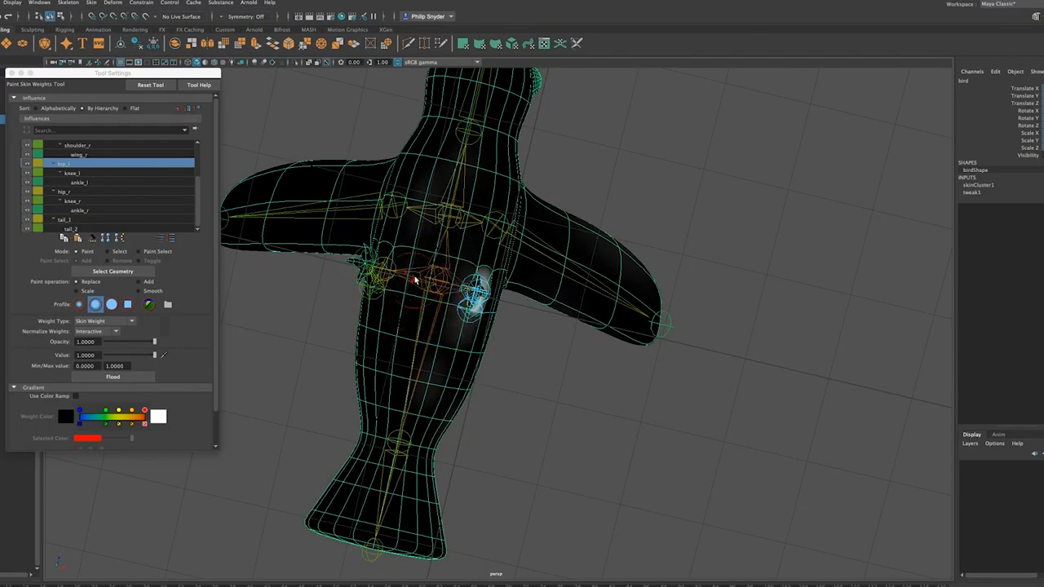
Make knee_l the active influence and paint its weights off the bird's rear back, flank and underside of the rear body
alt+drag(438, 237, 520, 241)
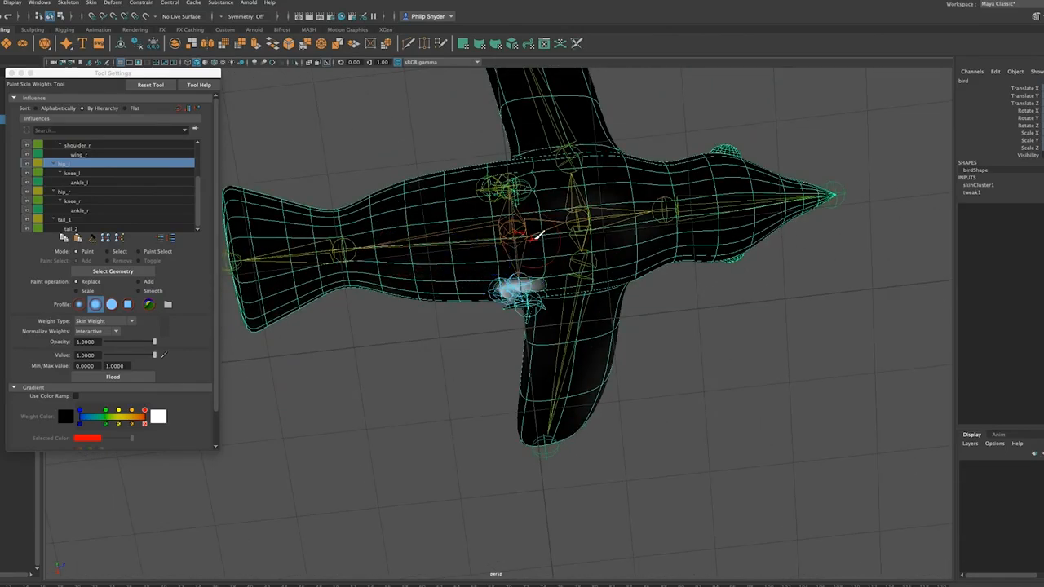
alt+drag(551, 231, 343, 297)
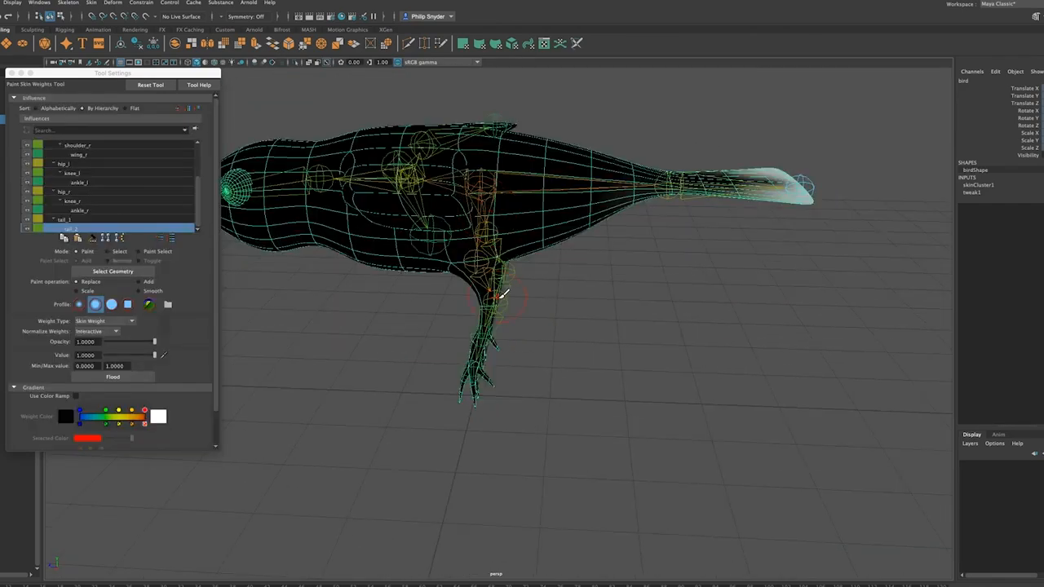
mouse_move(496, 296)
alt+mouse_down()
mouse_move(529, 305)
mouse_move(486, 302)
mouse_move(500, 311)
alt+mouse_up()
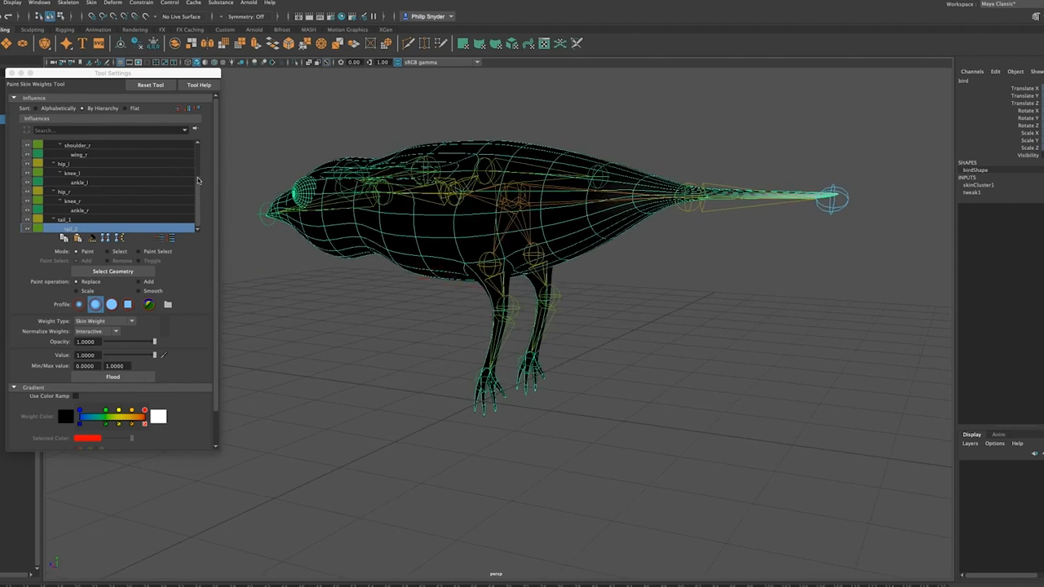
mouse_move(198, 193)
mouse_down()
mouse_move(197, 152)
mouse_move(198, 184)
mouse_up()
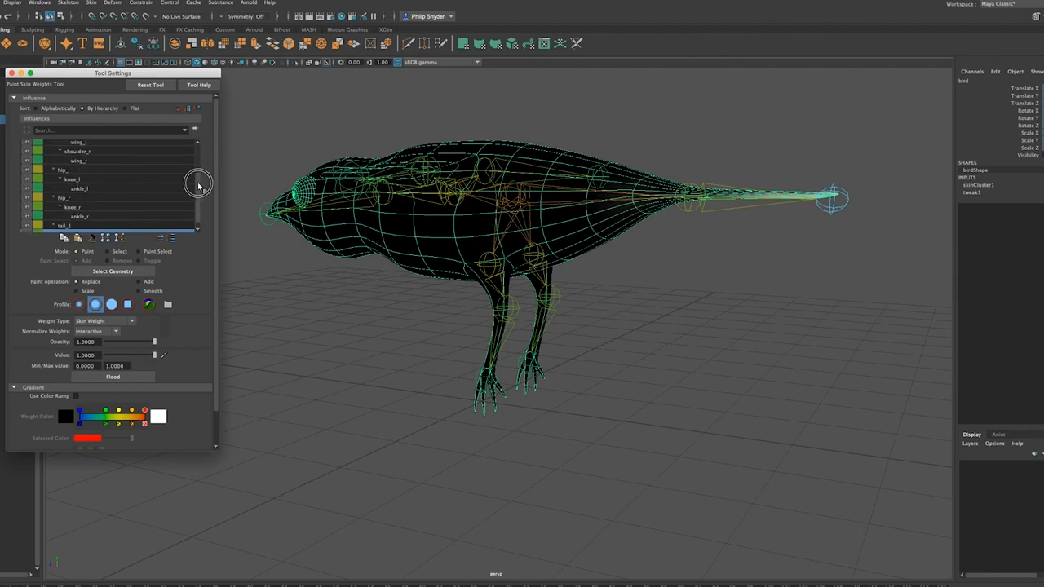
click(79, 179)
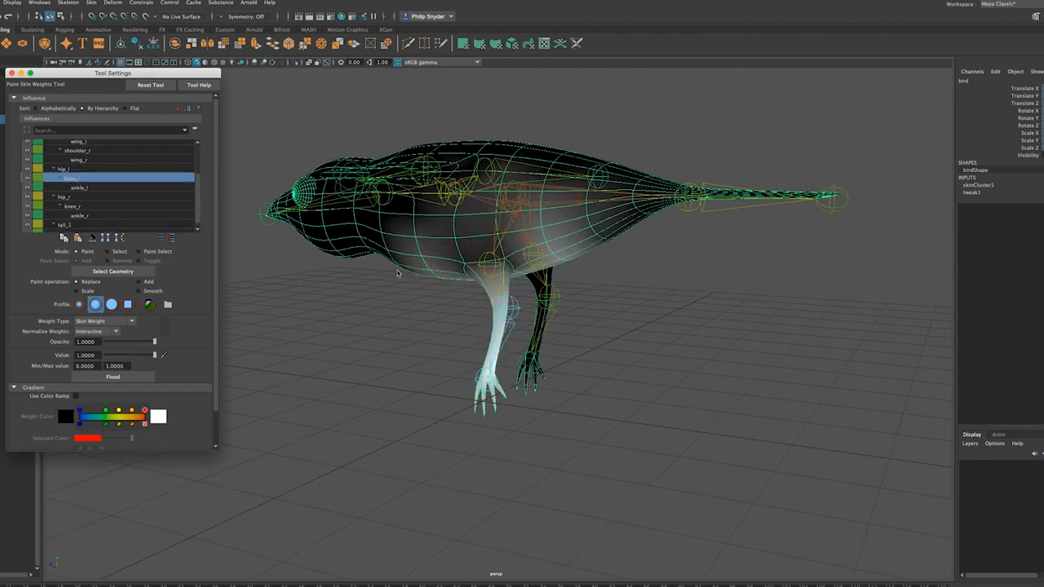
alt+drag(378, 268, 415, 262)
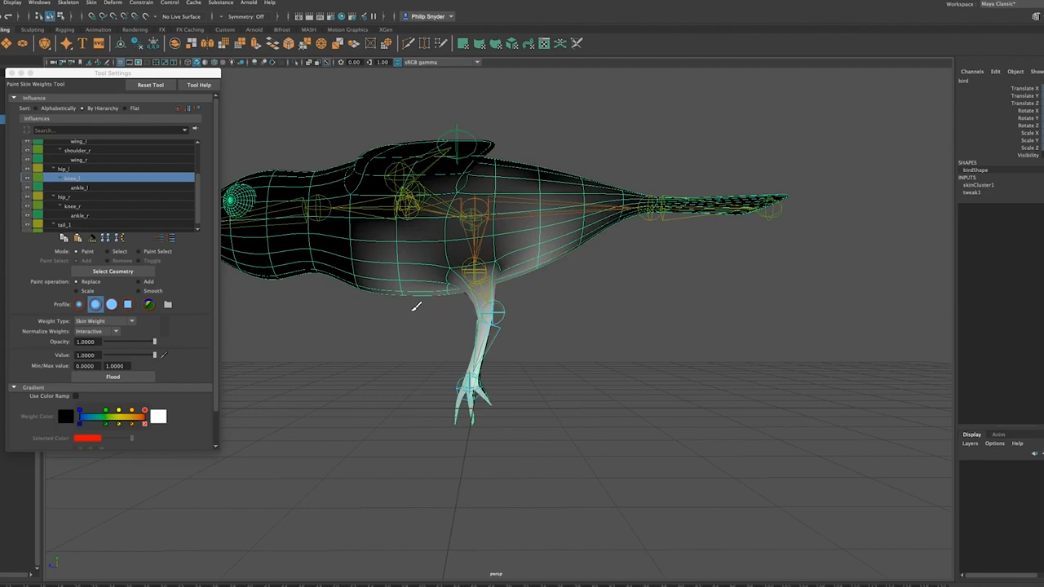
alt+drag(445, 310, 402, 269)
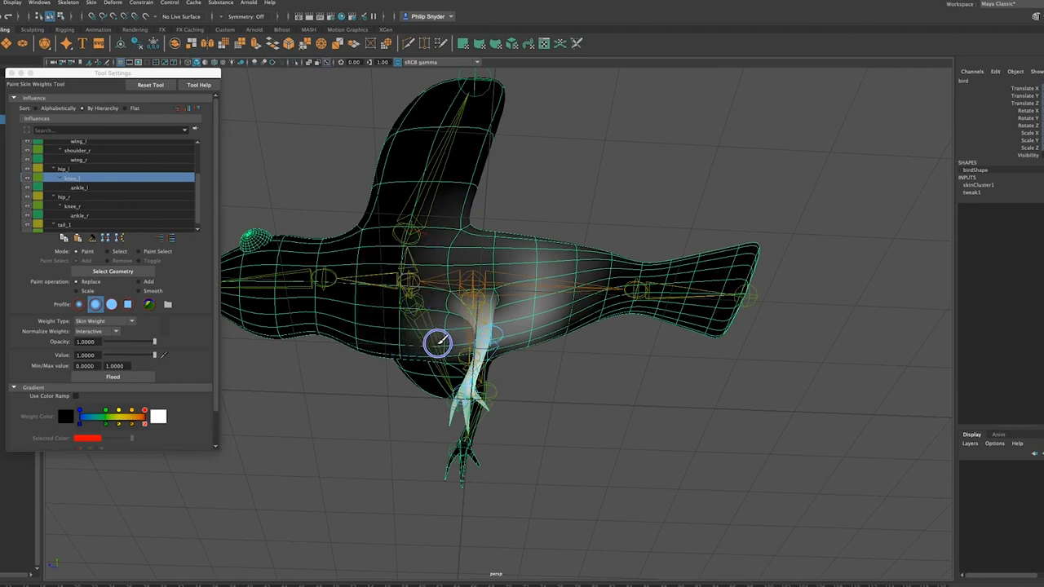
mouse_move(439, 247)
mouse_down()
mouse_move(517, 249)
mouse_move(547, 280)
mouse_move(482, 242)
mouse_move(458, 275)
mouse_move(482, 256)
mouse_move(531, 252)
mouse_move(544, 258)
mouse_move(448, 249)
mouse_up()
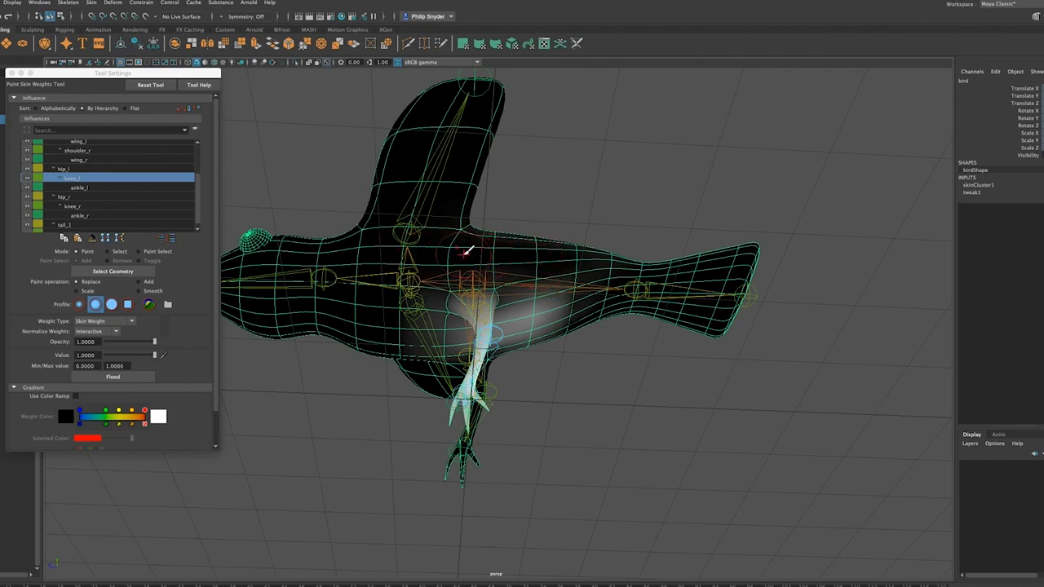
drag(532, 255, 531, 337)
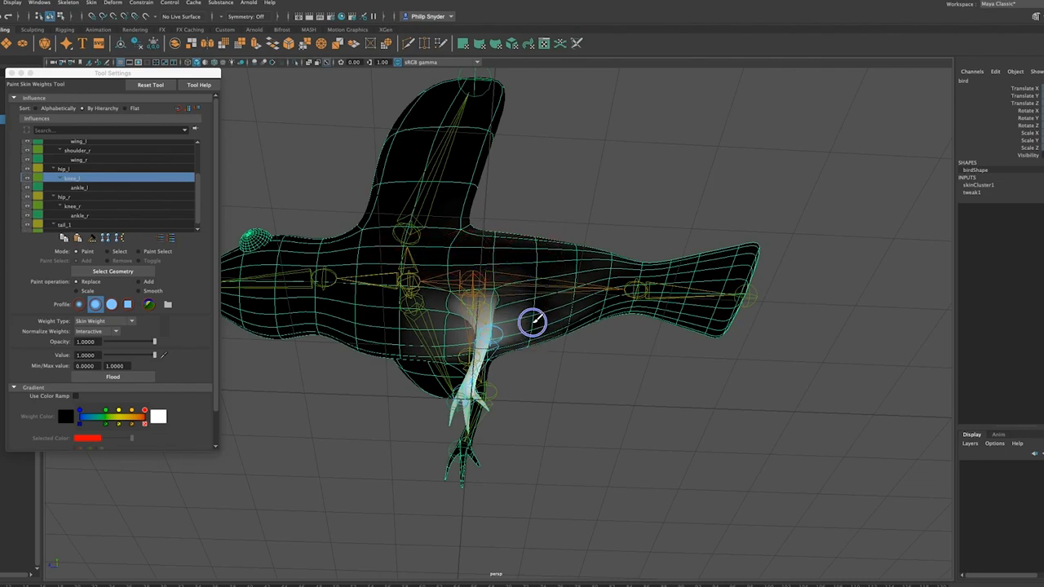
Paint the remaining knee_l influence off the belly between the legs, keeping it on the left leg
alt+drag(514, 320, 461, 277)
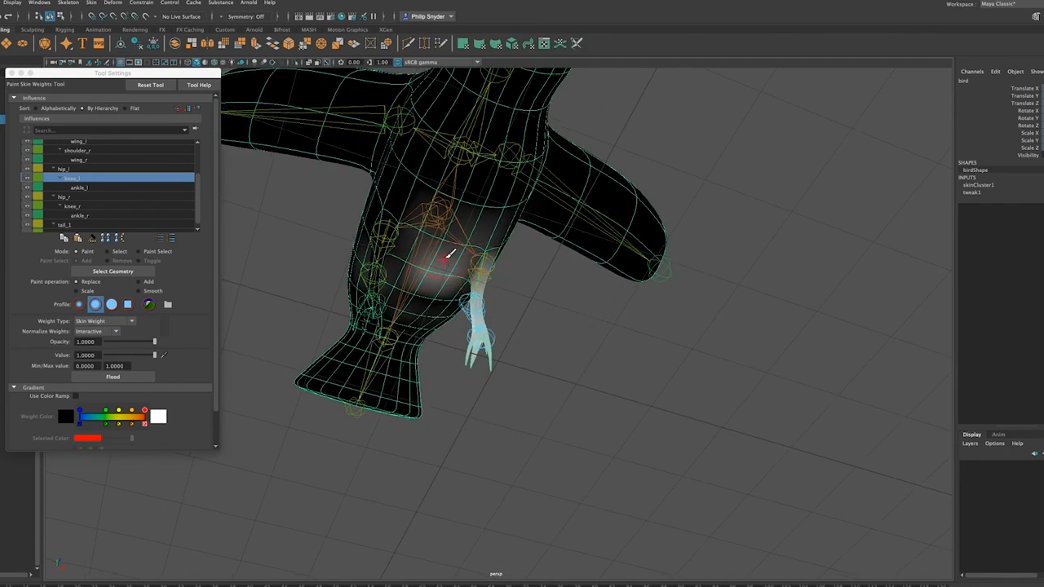
mouse_move(466, 233)
mouse_down()
mouse_move(367, 275)
mouse_move(440, 265)
mouse_move(465, 242)
mouse_move(448, 235)
mouse_move(472, 265)
mouse_up()
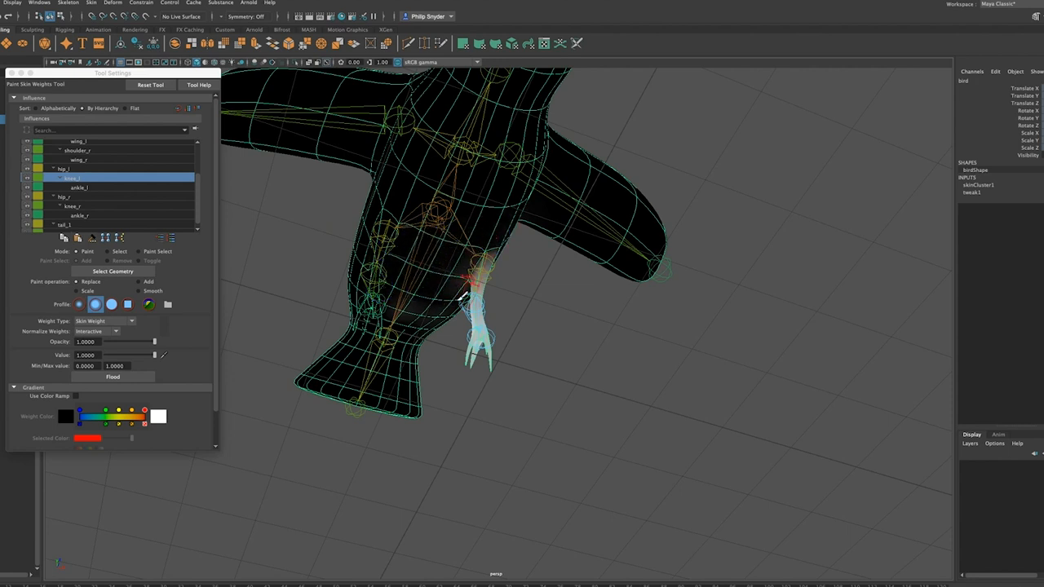
alt+drag(459, 328, 314, 377)
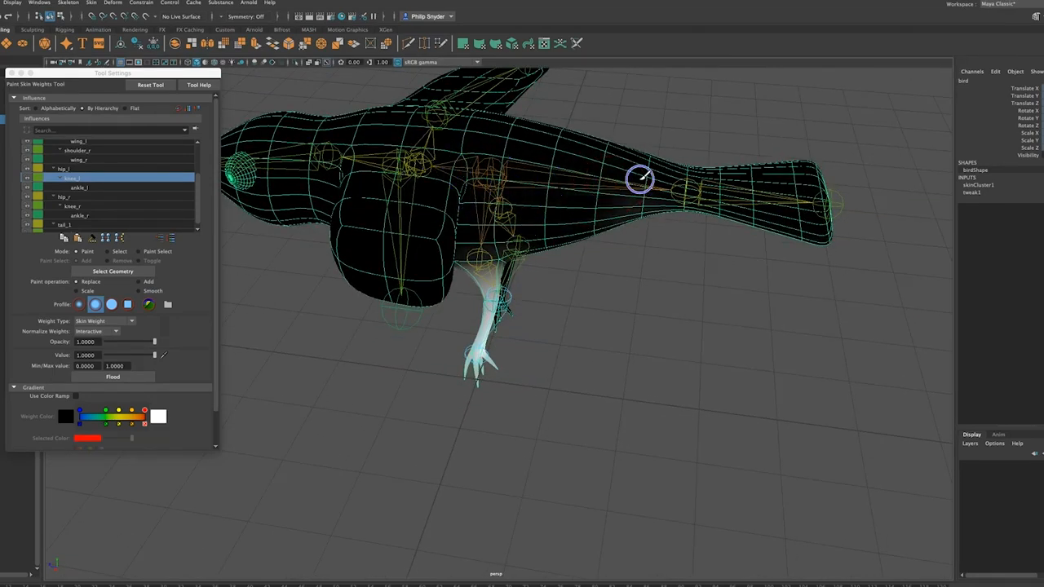
mouse_move(492, 267)
alt+mouse_down()
mouse_move(489, 237)
mouse_move(503, 244)
alt+mouse_up()
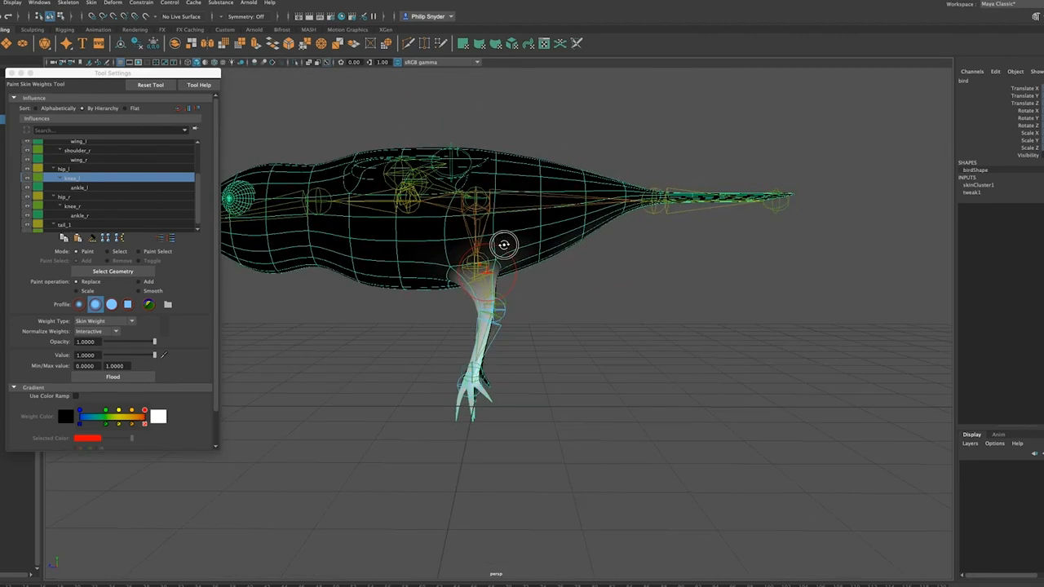
Test-paint knee_l influence on the flank at values 1.0 and 0.4854, undoing each stroke and restoring the value to 1.0
mouse_move(538, 219)
mouse_down()
mouse_move(466, 205)
mouse_move(426, 212)
mouse_up()
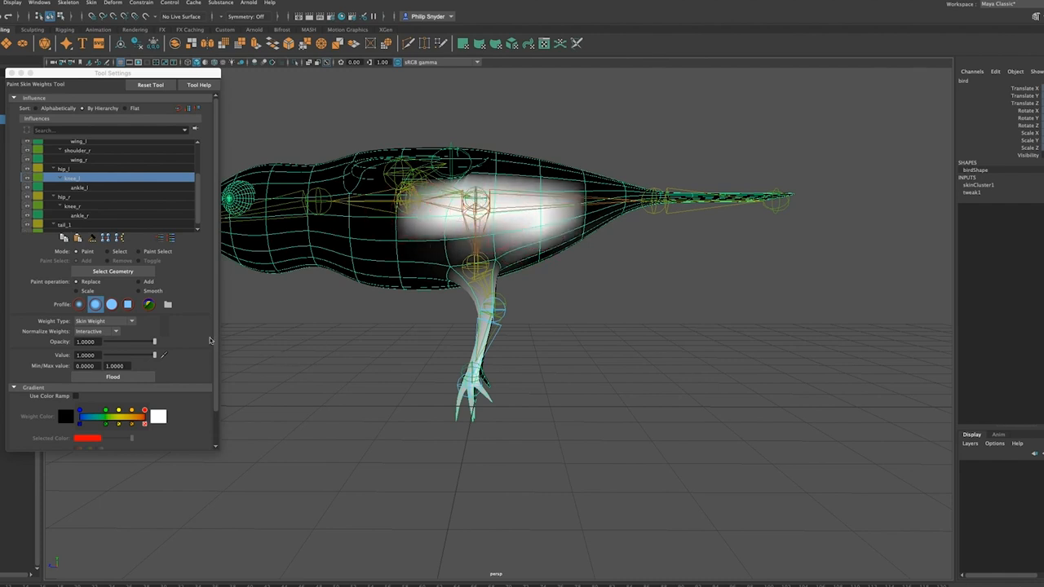
key(ctrl+z)
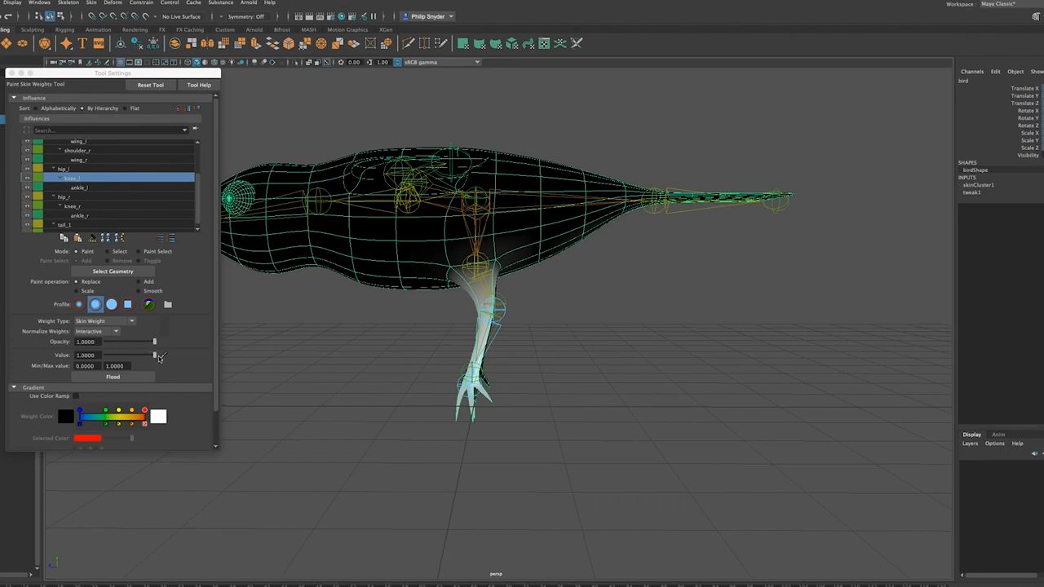
drag(154, 356, 131, 356)
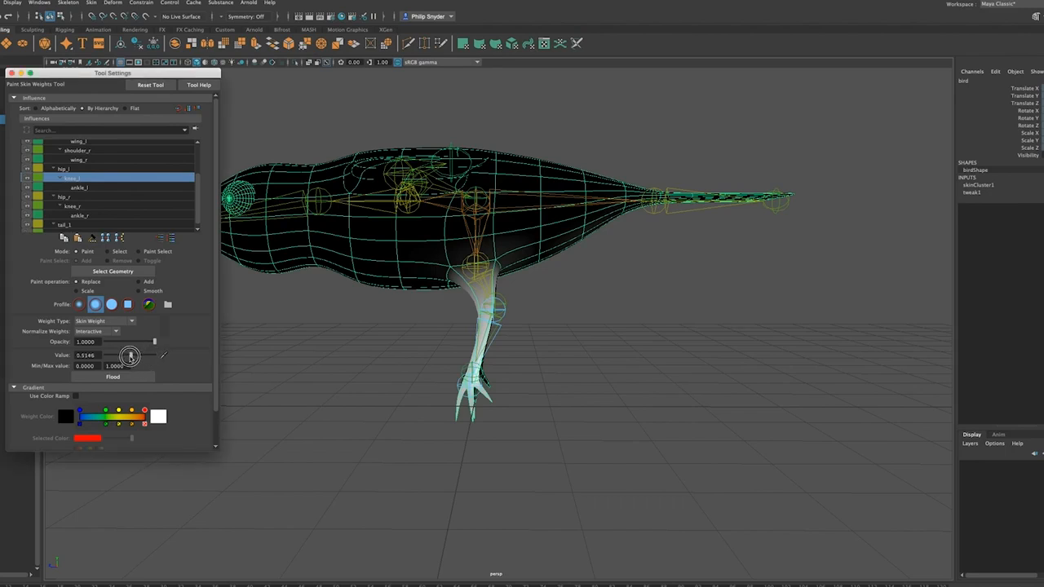
drag(511, 209, 432, 204)
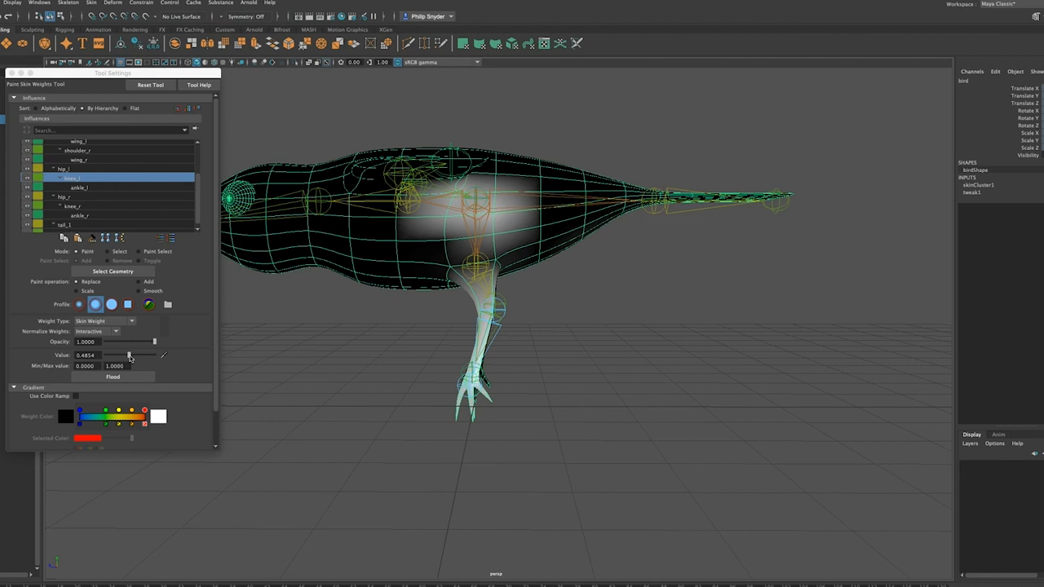
drag(130, 356, 166, 356)
key(ctrl+z)
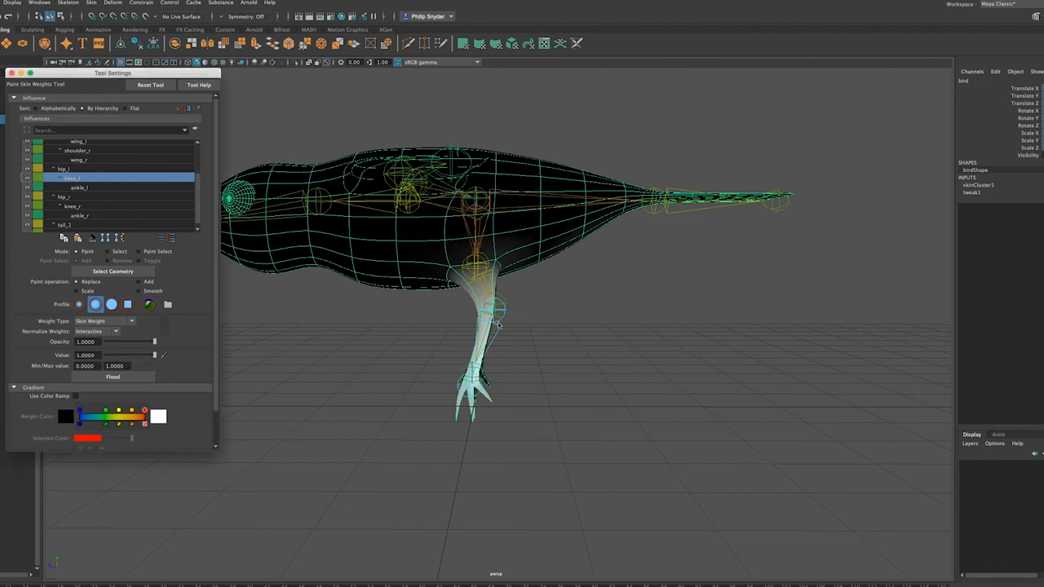
Make ankle_l the active influence and inspect its skin weights on the left foot and lower leg
mouse_move(528, 325)
alt+mouse_down()
mouse_move(524, 303)
mouse_move(449, 327)
mouse_move(424, 308)
mouse_move(431, 293)
mouse_move(462, 296)
alt+mouse_up()
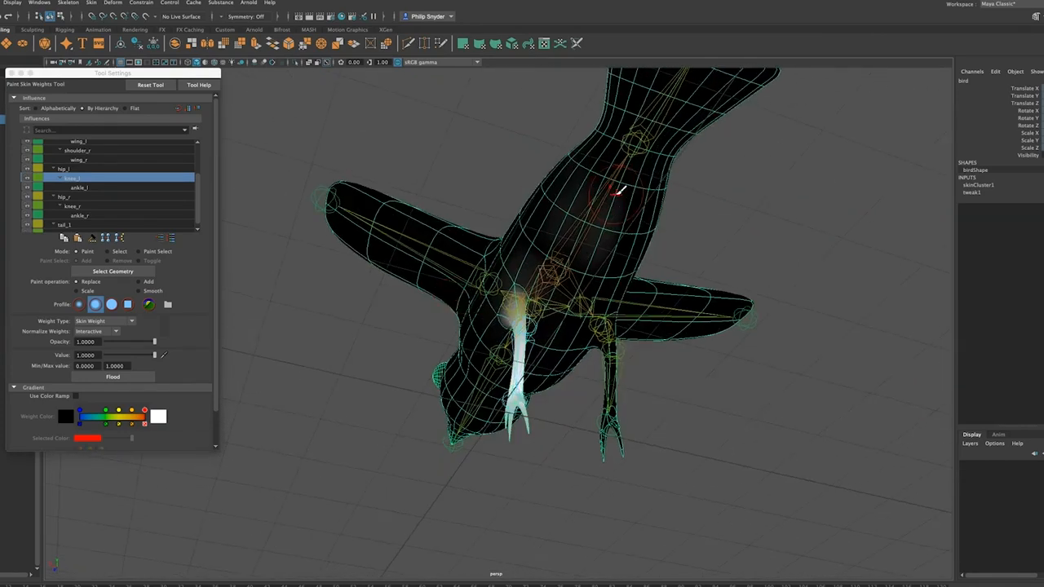
alt+drag(551, 322, 541, 296)
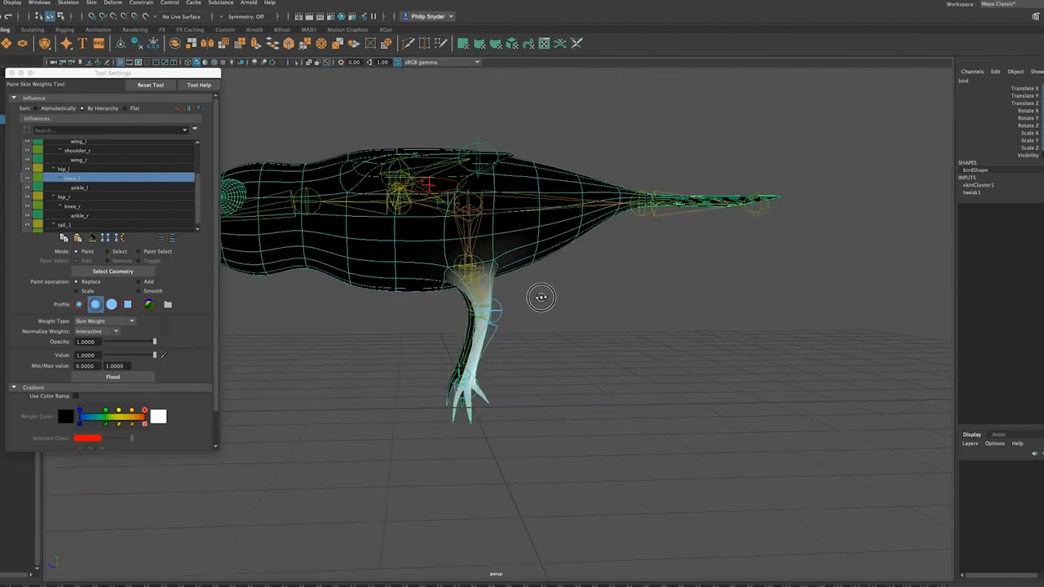
click(101, 188)
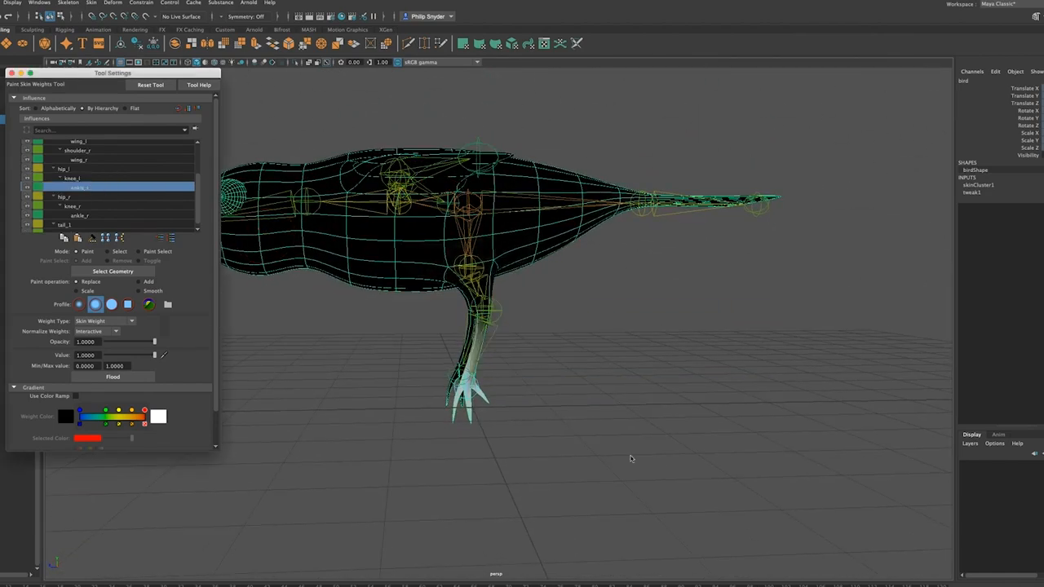
mouse_move(349, 445)
alt+mouse_down()
mouse_move(565, 433)
mouse_move(283, 440)
mouse_move(596, 433)
mouse_move(630, 463)
mouse_move(650, 447)
mouse_move(532, 445)
mouse_move(585, 444)
alt+mouse_up()
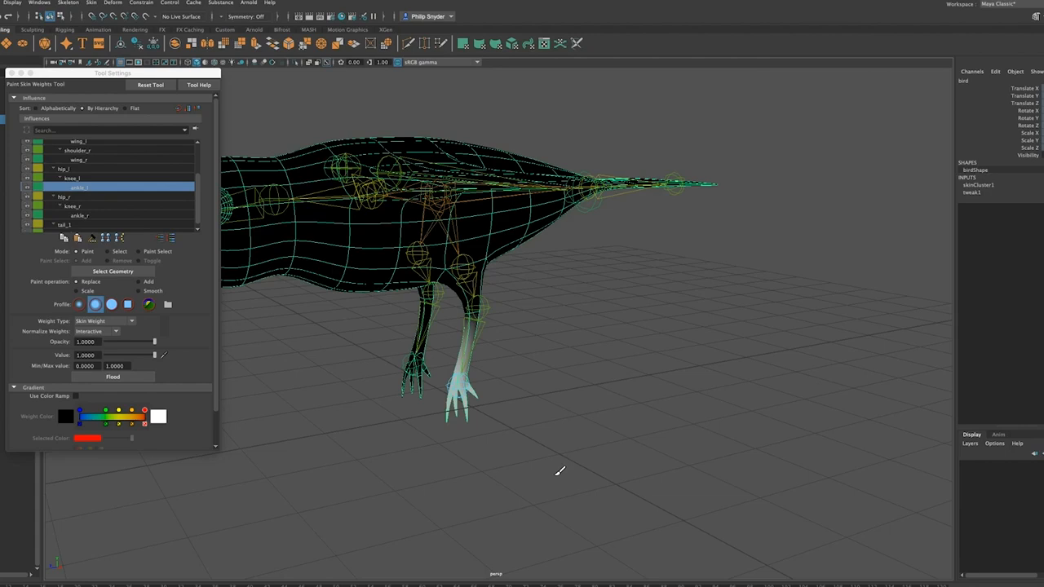
alt+drag(442, 471, 545, 452)
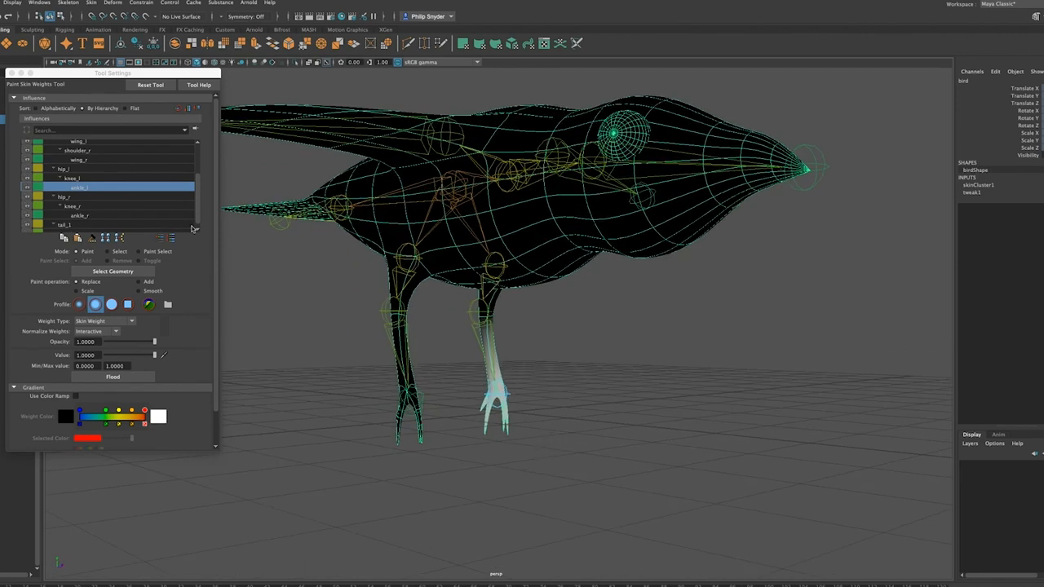
Make hip_r the active influence and paint its weights off the flank, belly, back and rear body, keeping them on the upper right leg
click(104, 198)
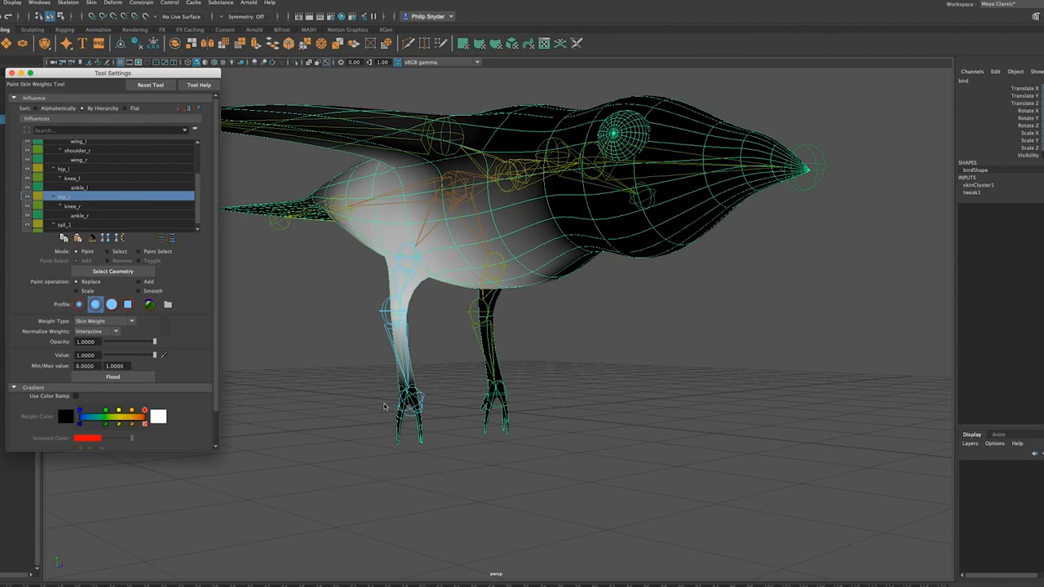
mouse_move(321, 372)
alt+mouse_down()
mouse_move(443, 364)
mouse_move(380, 368)
alt+mouse_up()
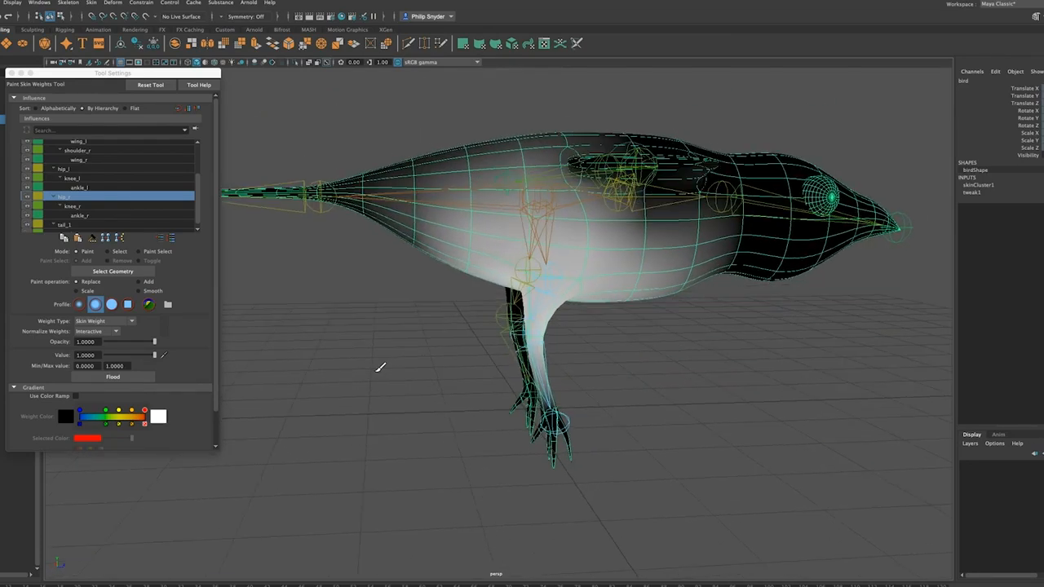
mouse_move(471, 157)
mouse_down()
mouse_move(543, 139)
mouse_move(461, 201)
mouse_move(454, 150)
mouse_move(617, 264)
mouse_move(715, 239)
mouse_move(582, 220)
mouse_move(599, 179)
mouse_move(484, 270)
mouse_move(486, 236)
mouse_move(517, 208)
mouse_move(601, 237)
mouse_move(592, 291)
mouse_move(629, 288)
mouse_move(481, 252)
mouse_move(468, 240)
mouse_up()
alt+drag(497, 263, 497, 217)
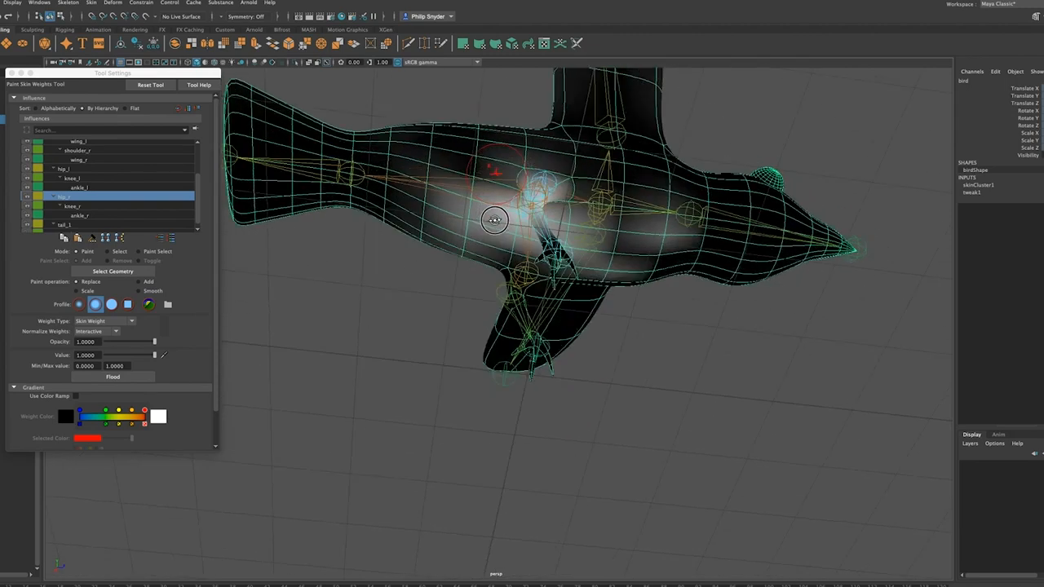
mouse_move(471, 143)
mouse_down()
mouse_move(401, 172)
mouse_move(473, 217)
mouse_move(530, 150)
mouse_move(501, 226)
mouse_move(498, 210)
mouse_up()
mouse_move(742, 209)
mouse_down()
mouse_move(611, 215)
mouse_move(617, 270)
mouse_move(590, 239)
mouse_move(611, 270)
mouse_move(594, 210)
mouse_up()
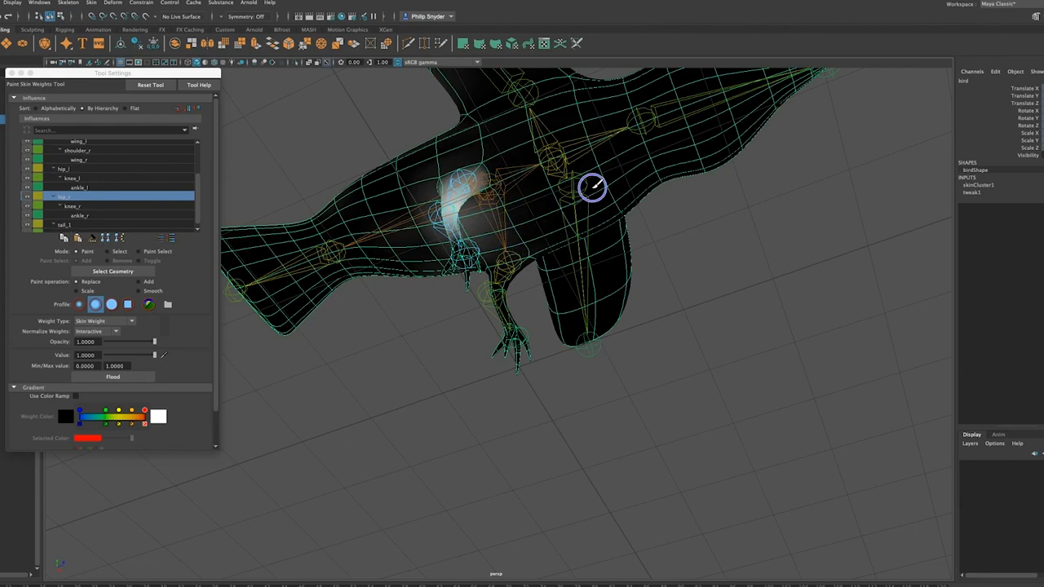
mouse_move(685, 146)
alt+mouse_down()
mouse_move(514, 182)
mouse_move(589, 186)
mouse_move(544, 194)
alt+mouse_up()
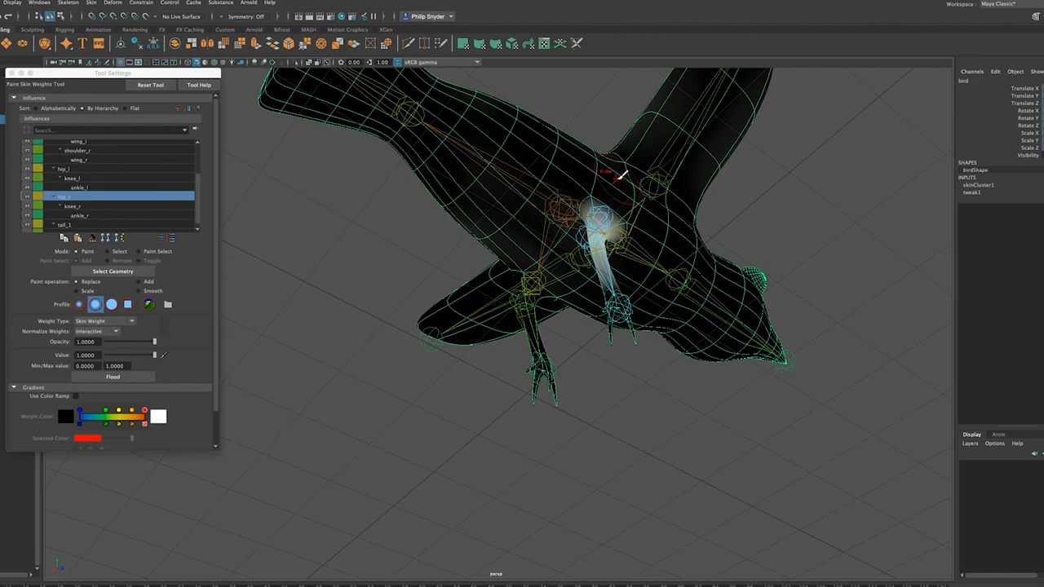
alt+drag(604, 294, 619, 323)
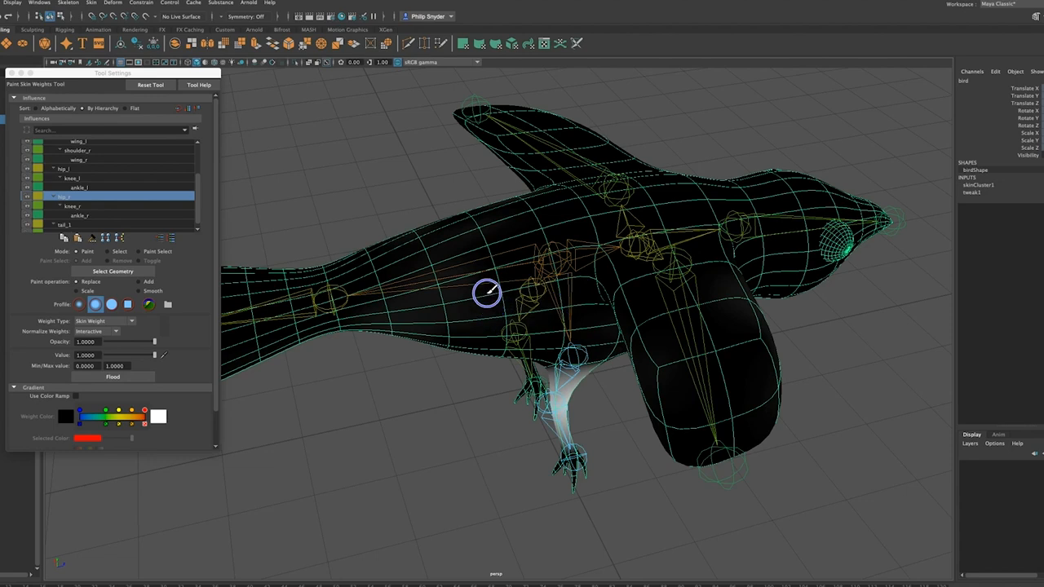
alt+drag(584, 280, 657, 291)
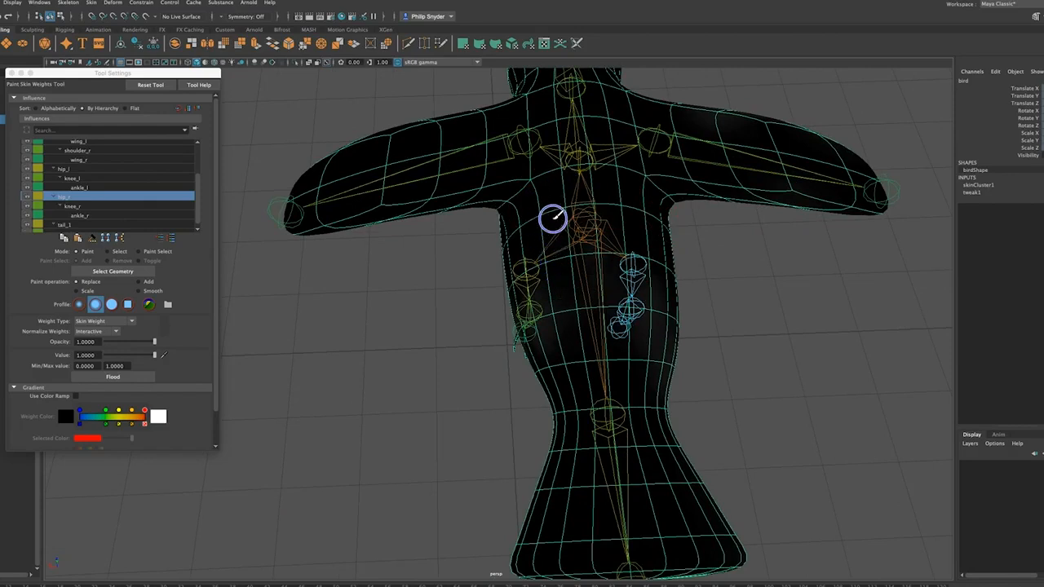
alt+drag(592, 383, 487, 309)
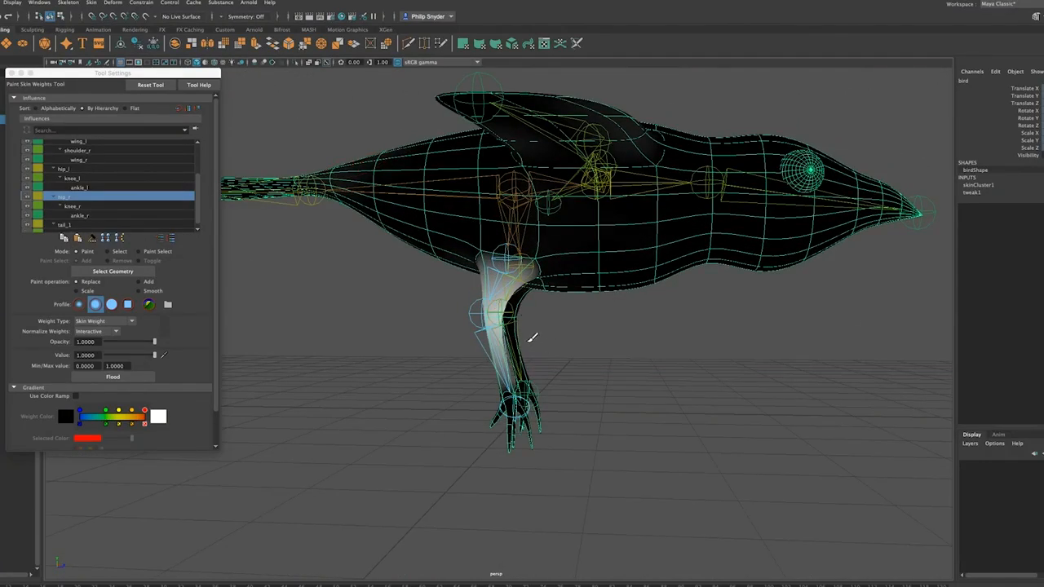
Make knee_r the active influence and paint its weights off the belly, flank and rear body, keeping them on the right leg
click(95, 208)
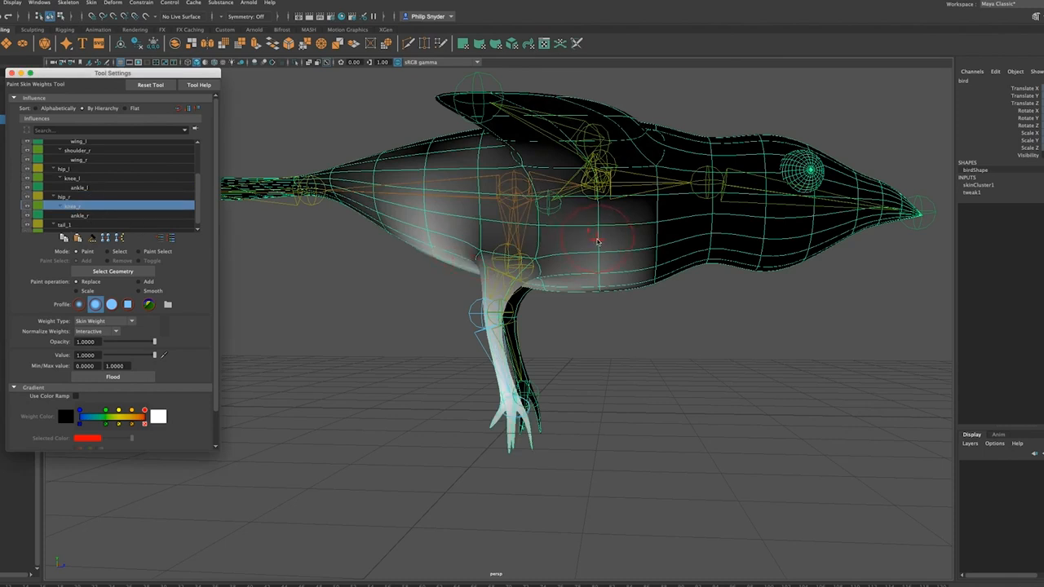
mouse_move(447, 171)
ctrl+mouse_down()
mouse_move(402, 170)
mouse_move(453, 197)
mouse_move(466, 168)
mouse_move(571, 253)
mouse_move(615, 198)
mouse_move(562, 223)
mouse_move(498, 223)
mouse_move(574, 272)
ctrl+mouse_up()
mouse_move(433, 205)
alt+mouse_down()
mouse_move(437, 182)
mouse_move(500, 163)
mouse_move(420, 124)
mouse_move(503, 233)
mouse_move(473, 237)
mouse_move(489, 182)
mouse_move(522, 218)
mouse_move(501, 229)
mouse_move(541, 203)
mouse_move(666, 228)
mouse_move(548, 188)
alt+mouse_up()
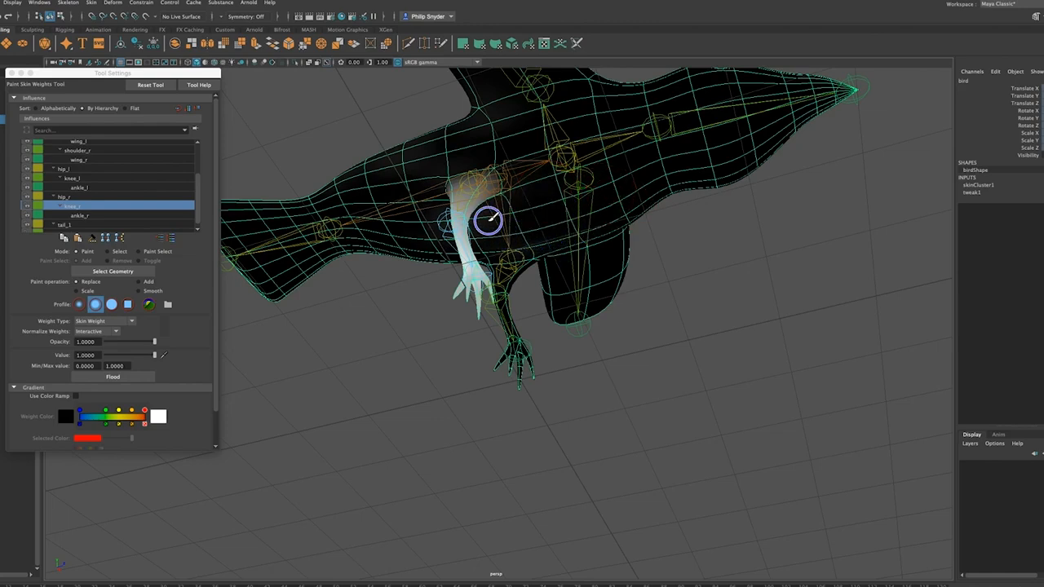
alt+drag(629, 253, 721, 234)
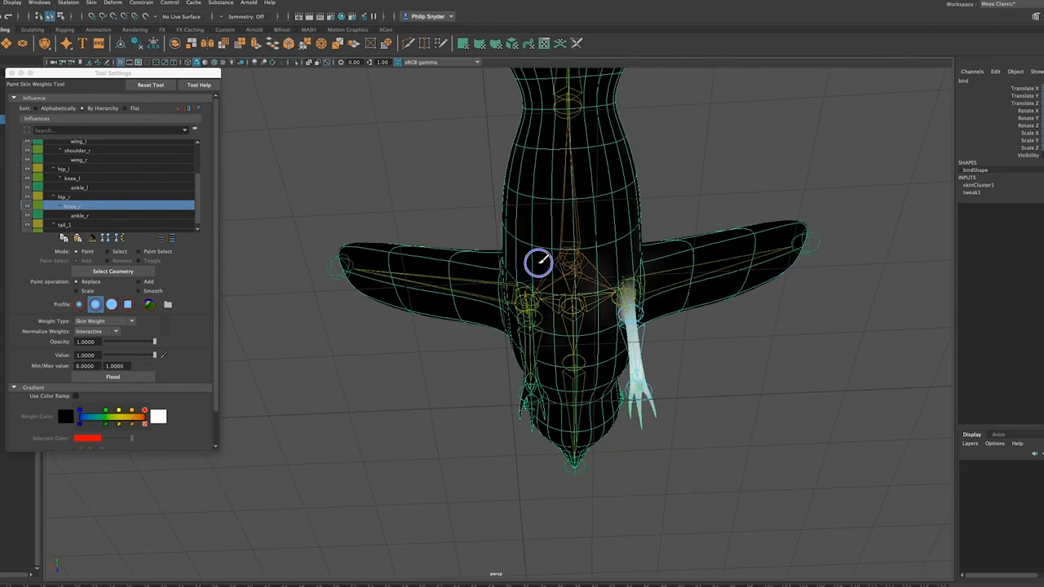
mouse_move(604, 319)
alt+mouse_down()
mouse_move(587, 302)
mouse_move(475, 298)
mouse_move(513, 336)
alt+mouse_up()
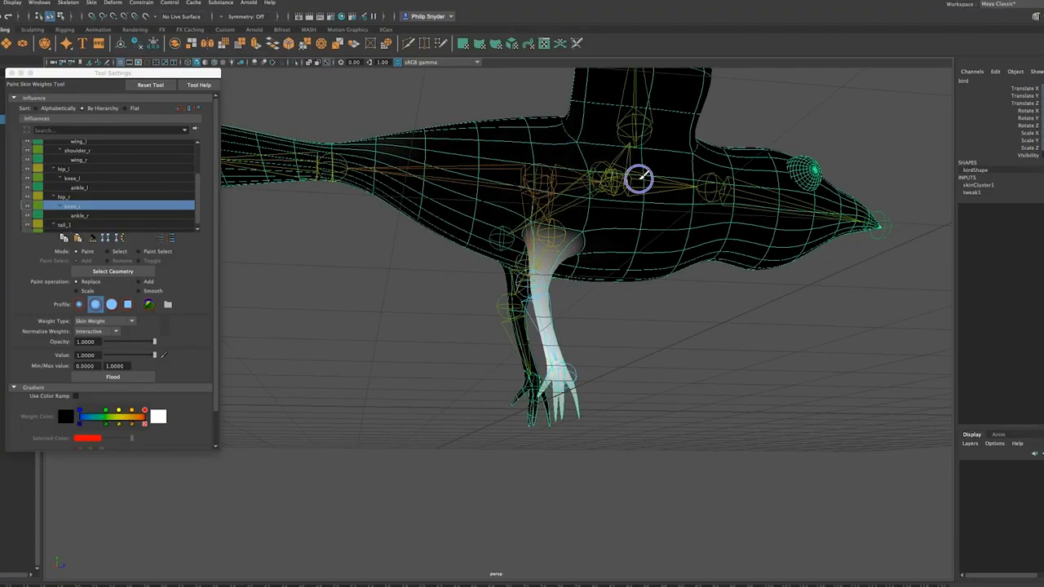
Make ankle_r the active influence and inspect its skin weights on the right foot and lower leg
alt+drag(689, 258, 640, 270)
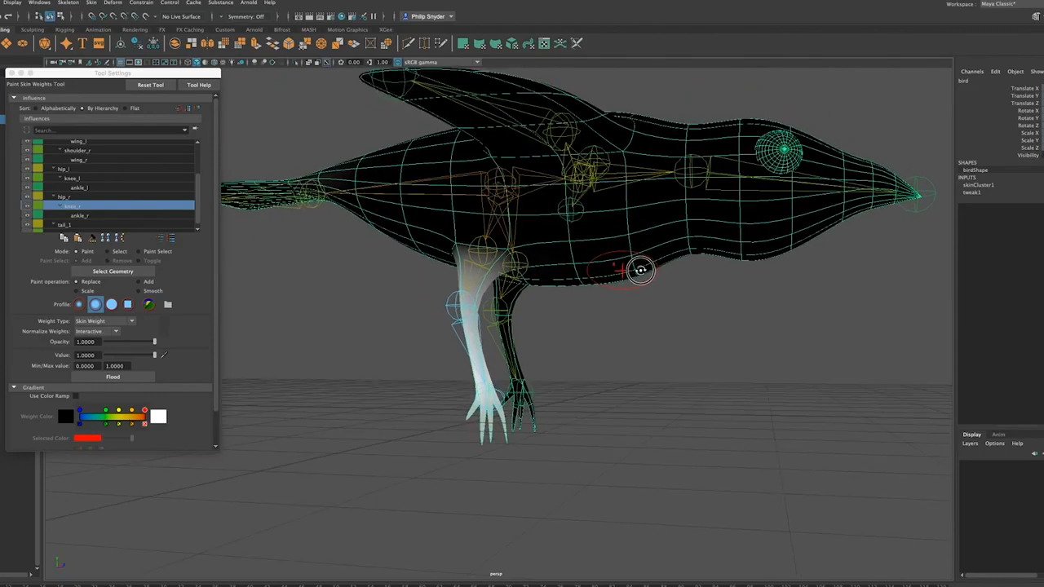
click(121, 216)
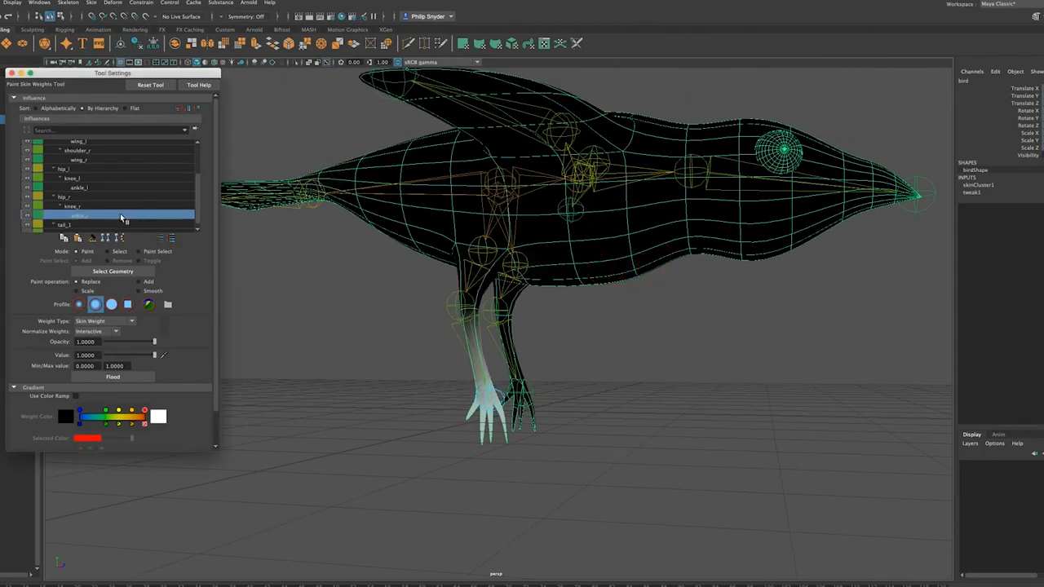
mouse_move(544, 303)
alt+mouse_down()
mouse_move(473, 291)
mouse_move(435, 272)
mouse_move(443, 256)
mouse_move(477, 251)
mouse_move(541, 301)
mouse_move(514, 304)
mouse_move(526, 302)
mouse_move(492, 289)
alt+mouse_up()
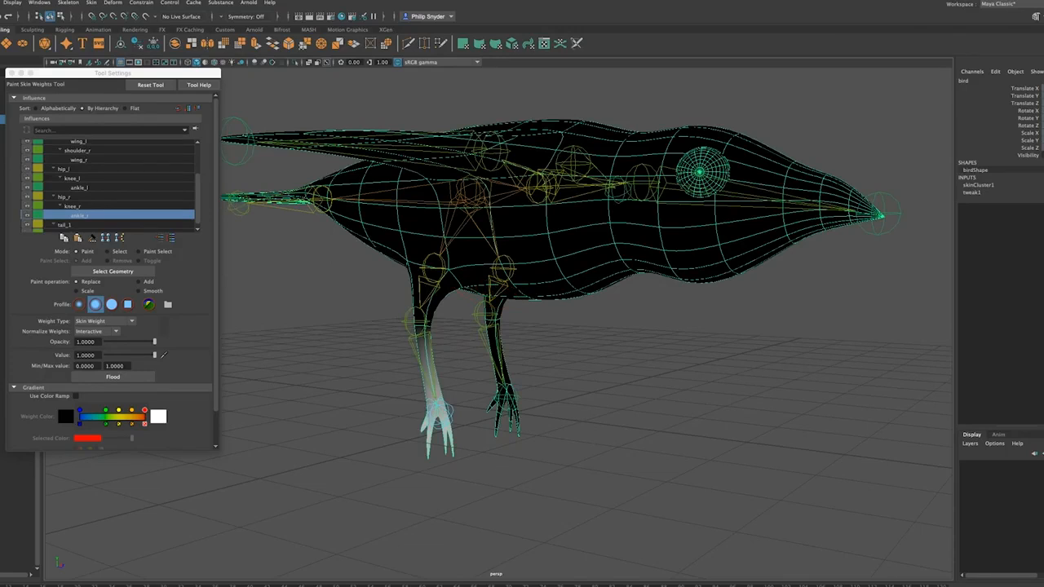
Test the right leg's deformation by rotating hip_r and knee_r so the leg swings backward
key(e)
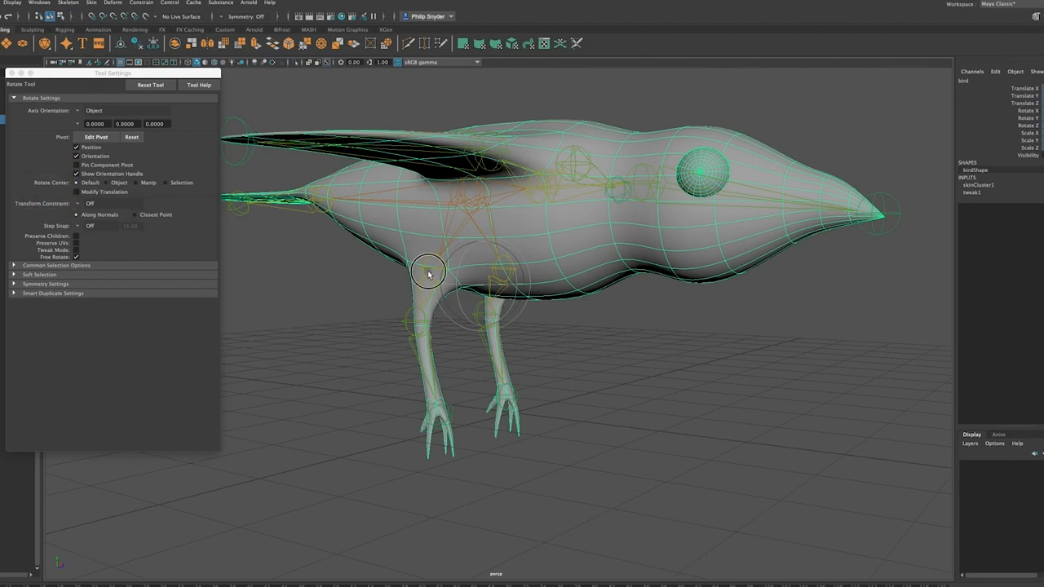
click(425, 272)
alt+drag(398, 300, 449, 215)
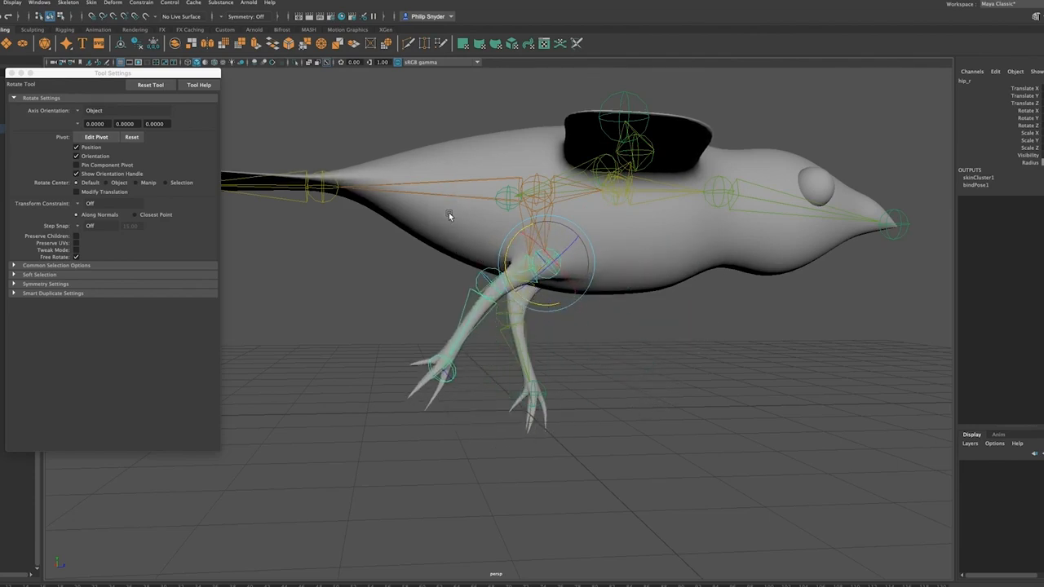
click(475, 285)
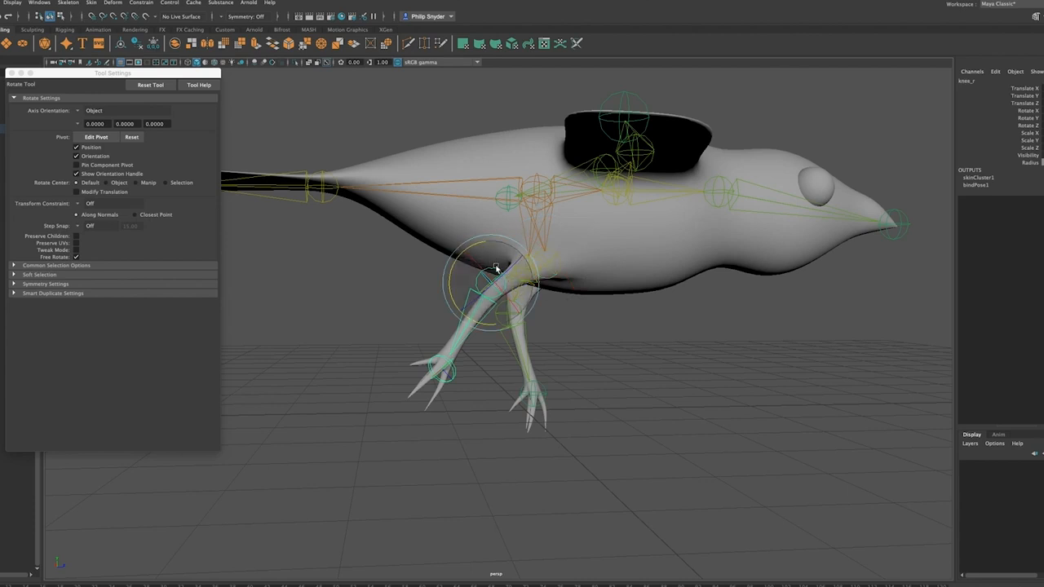
drag(475, 283, 452, 251)
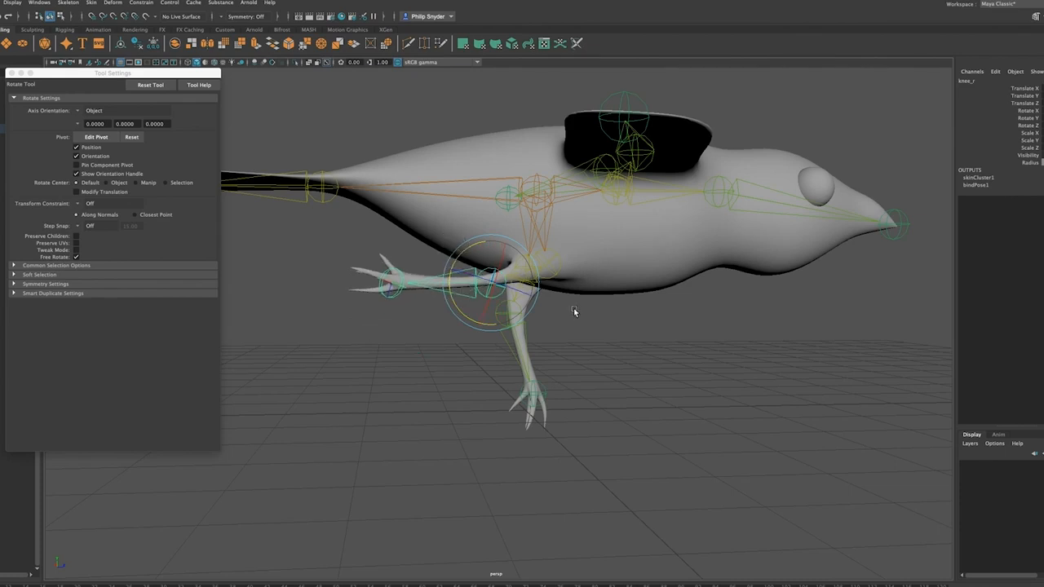
key(Up)
drag(544, 305, 738, 361)
click(677, 341)
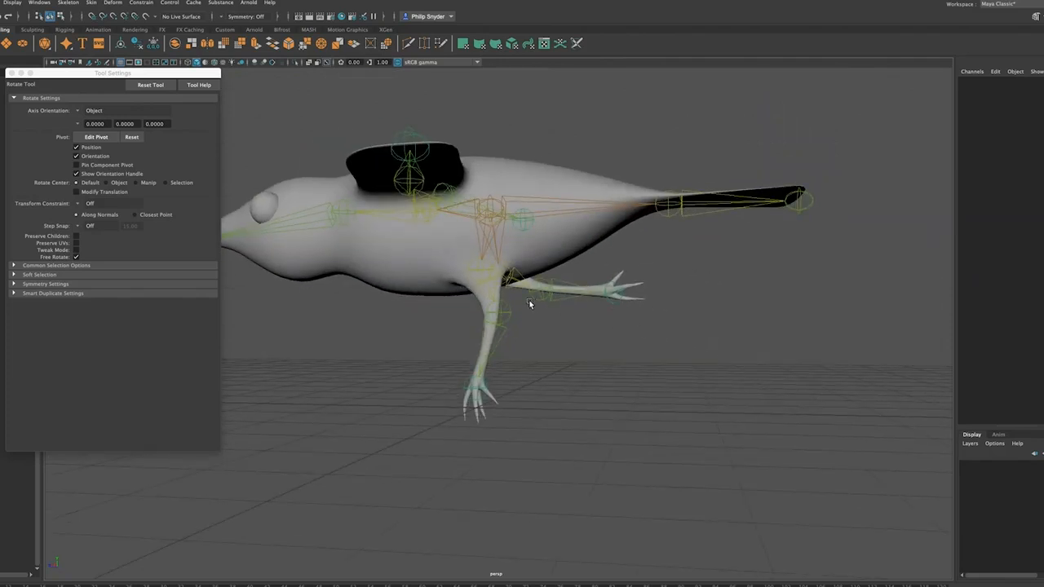
Test the left leg's deformation by rotating hip_l and knee_l backward, and undo the rotations
click(481, 279)
drag(441, 239, 412, 280)
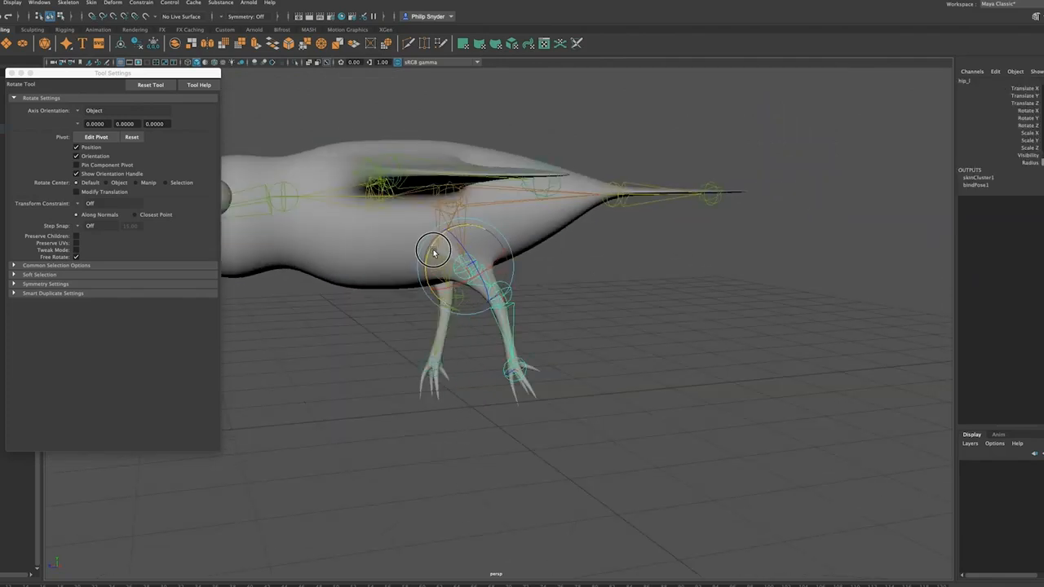
key(Down)
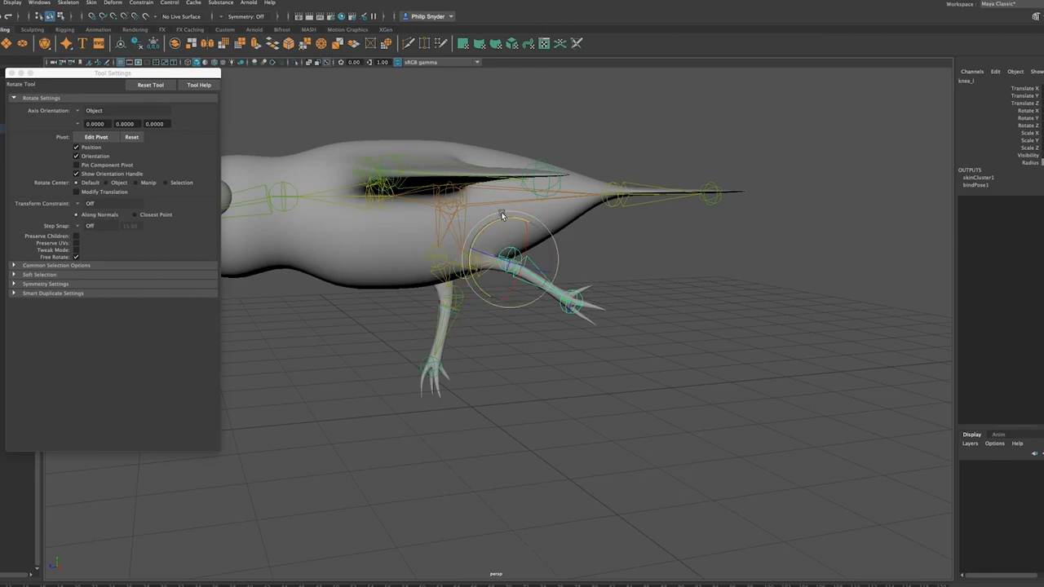
drag(506, 218, 487, 241)
alt+drag(692, 468, 500, 454)
key(ctrl+z)
key(ctrl+z)
key(ctrl+z)
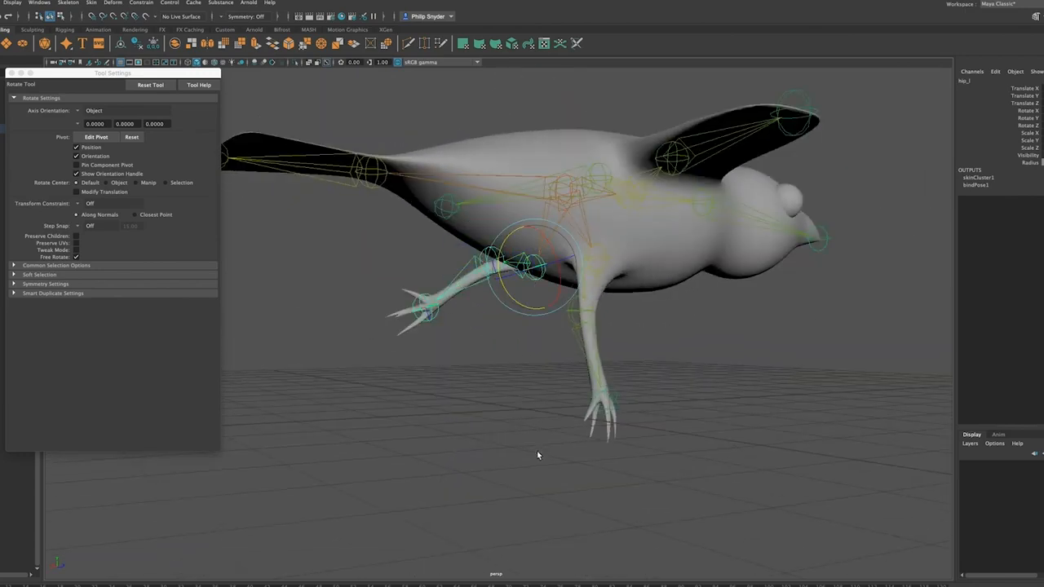
Save the scene, accepting the student version notice, and close the Tool Settings window
key(ctrl+s)
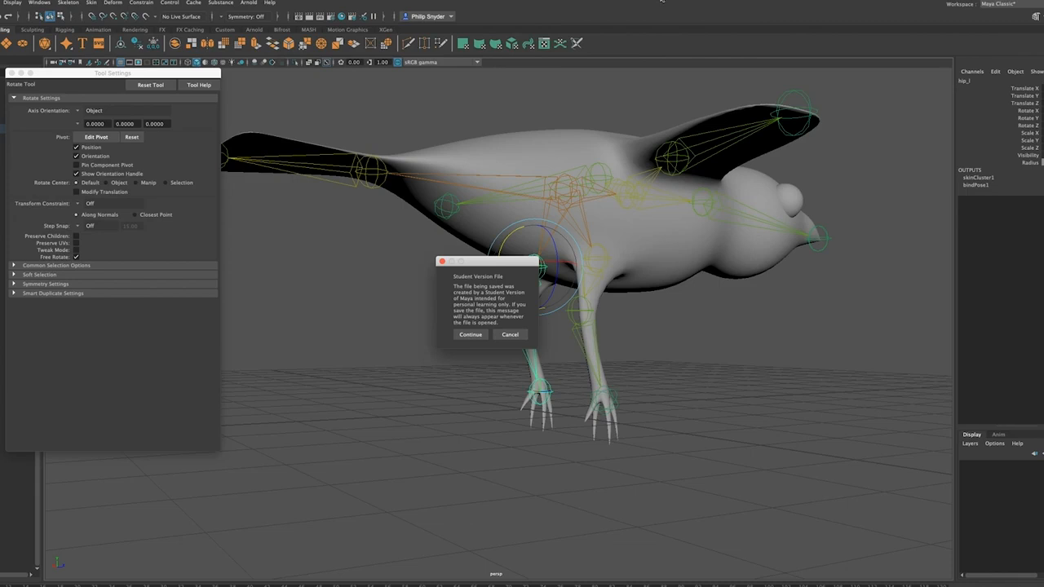
click(470, 334)
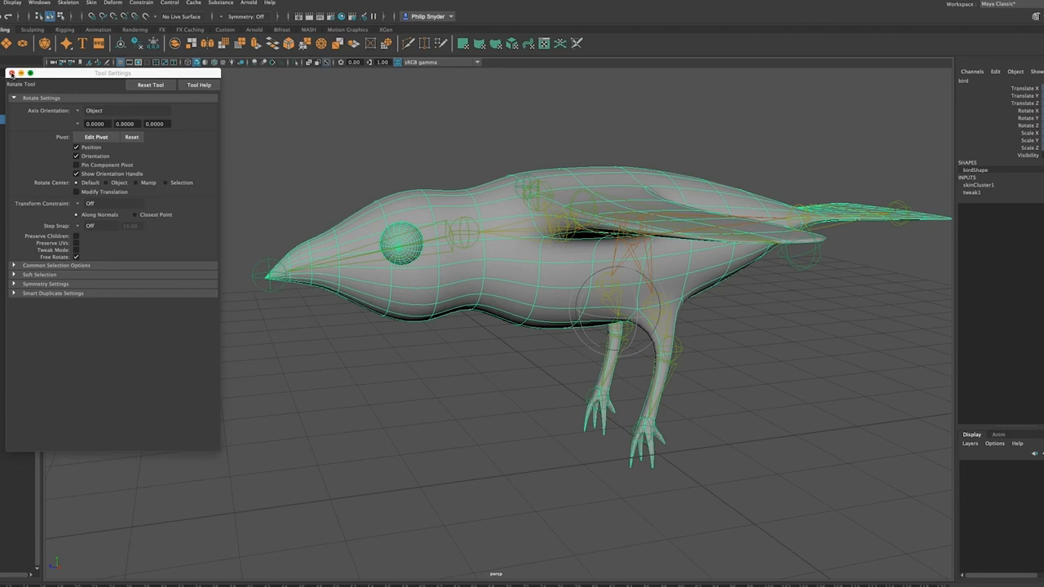
click(11, 73)
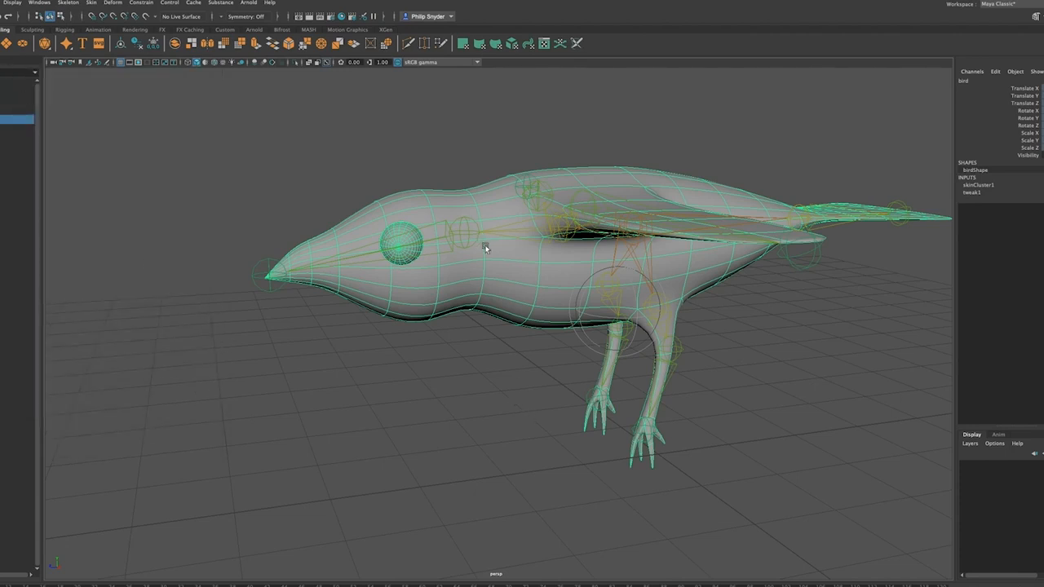
Turn off the bird's smooth mesh preview and leave the bird mesh selected
alt+drag(565, 235, 470, 225)
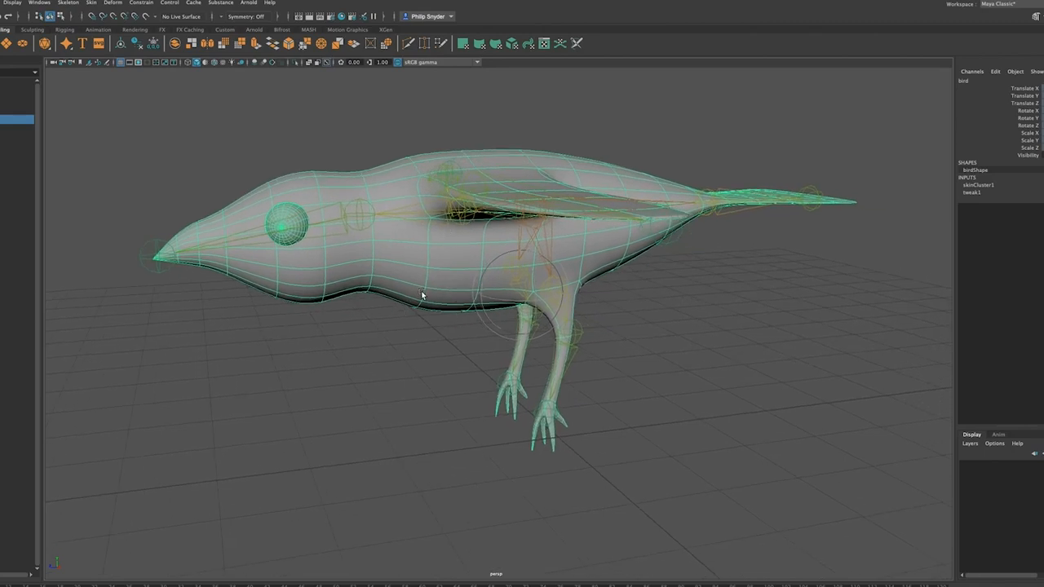
mouse_move(412, 306)
alt+mouse_down()
mouse_move(496, 305)
mouse_move(500, 317)
mouse_move(426, 296)
mouse_move(442, 316)
mouse_move(423, 310)
alt+mouse_up()
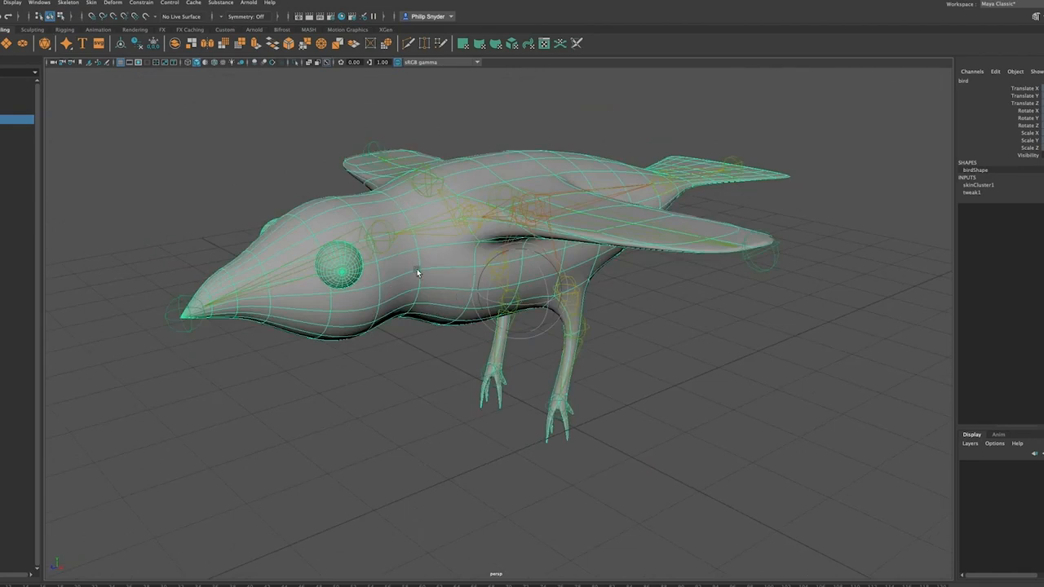
key(1)
mouse_move(444, 316)
alt+mouse_down()
mouse_move(466, 302)
mouse_move(454, 274)
mouse_move(400, 310)
mouse_move(407, 324)
mouse_move(419, 307)
mouse_move(454, 298)
mouse_move(435, 301)
alt+mouse_up()
click(361, 225)
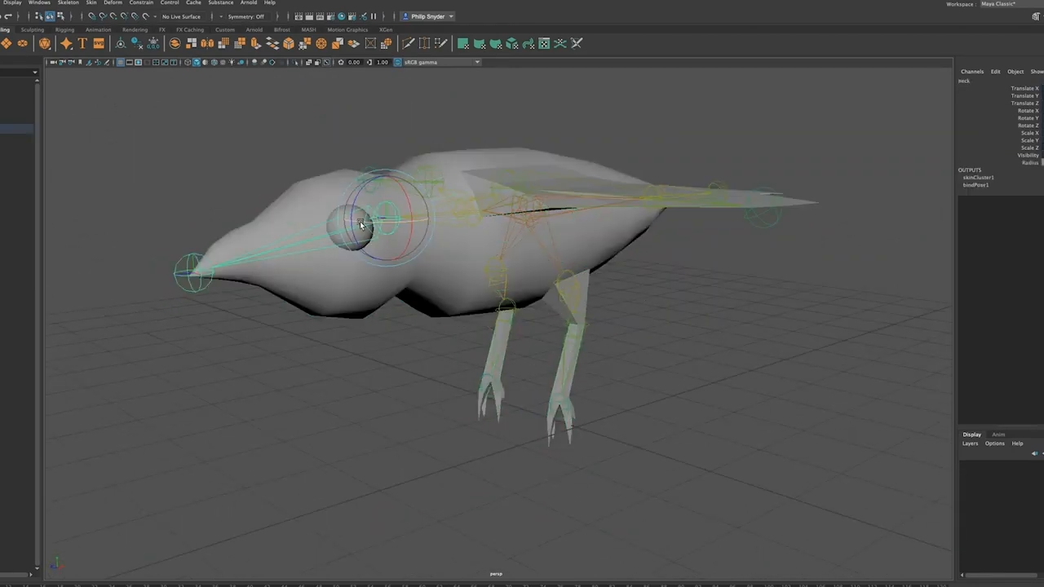
click(431, 219)
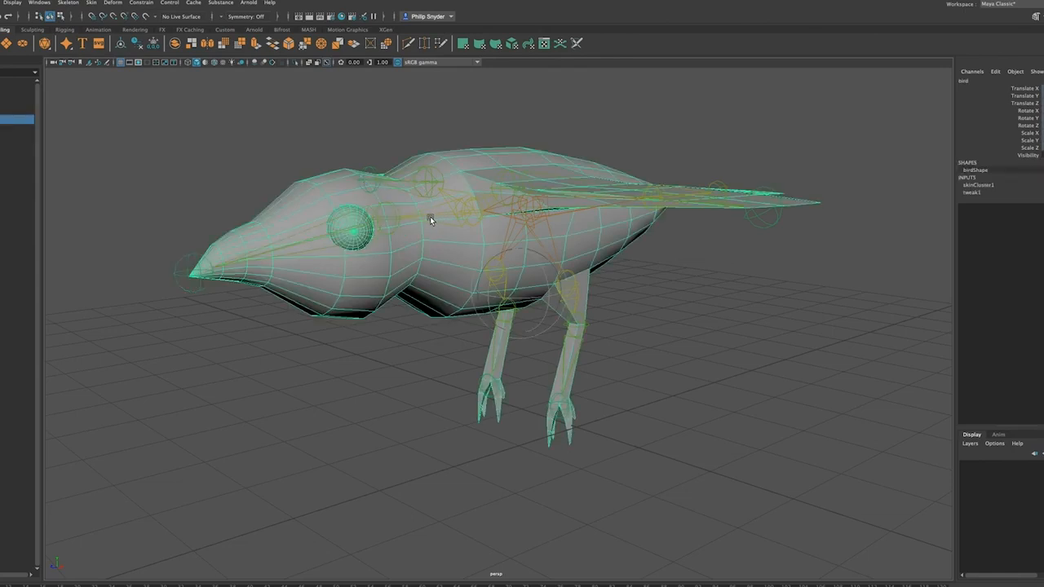
alt+drag(443, 233, 431, 284)
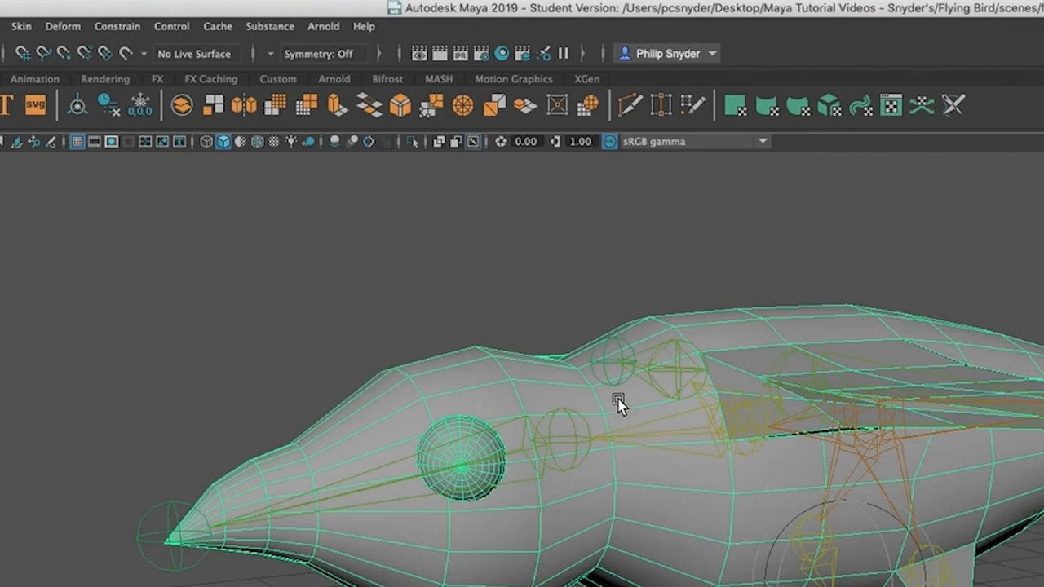
Switch the renderer to Maya Software in the Render Settings and close them
click(482, 55)
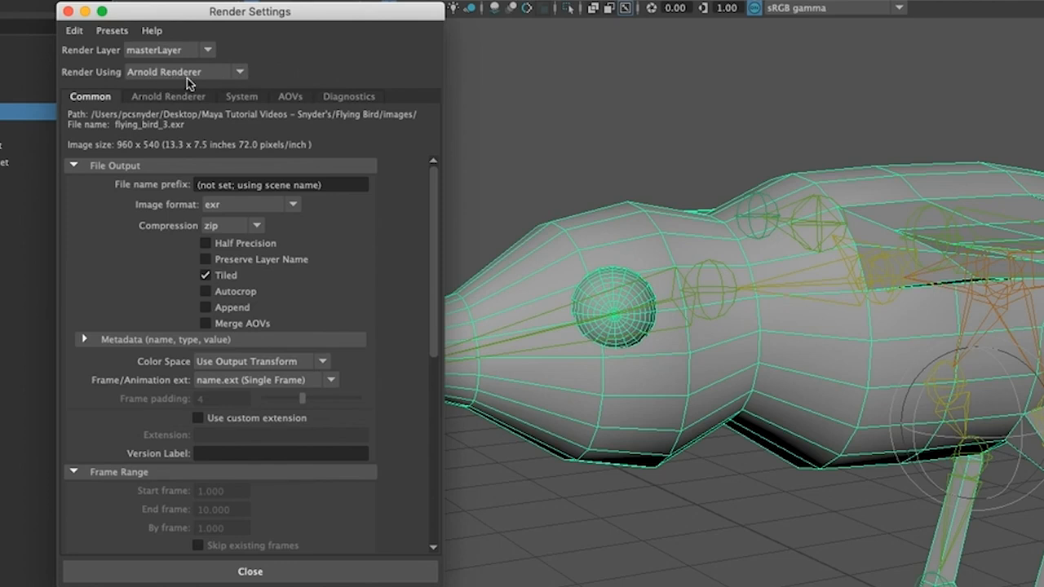
click(240, 73)
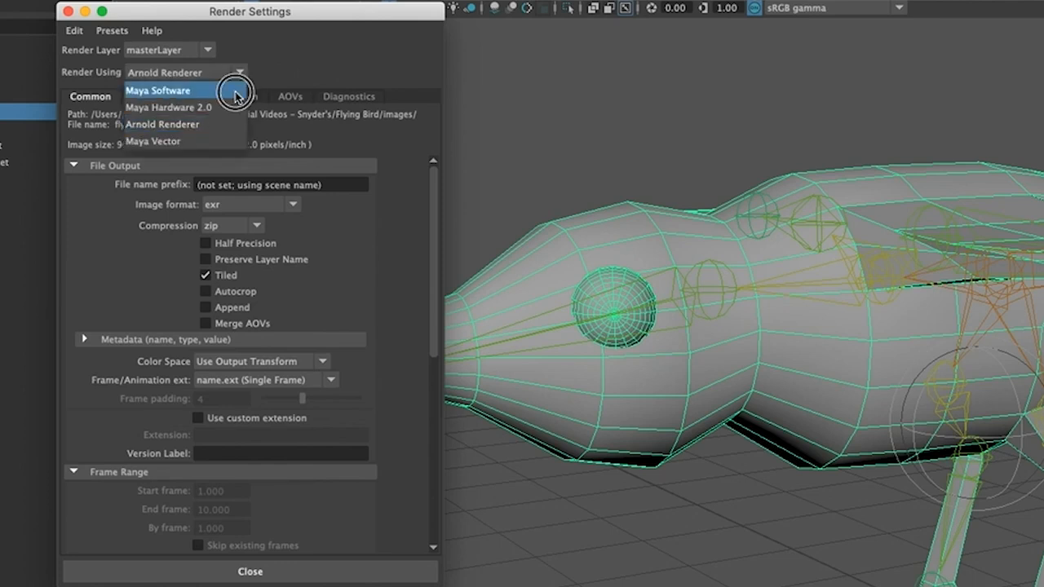
click(236, 96)
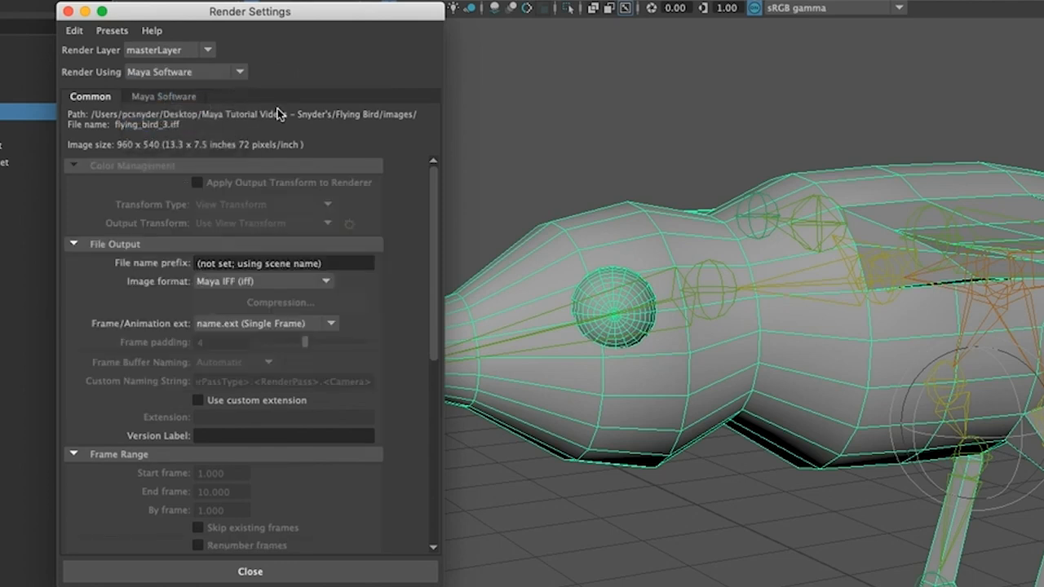
click(68, 11)
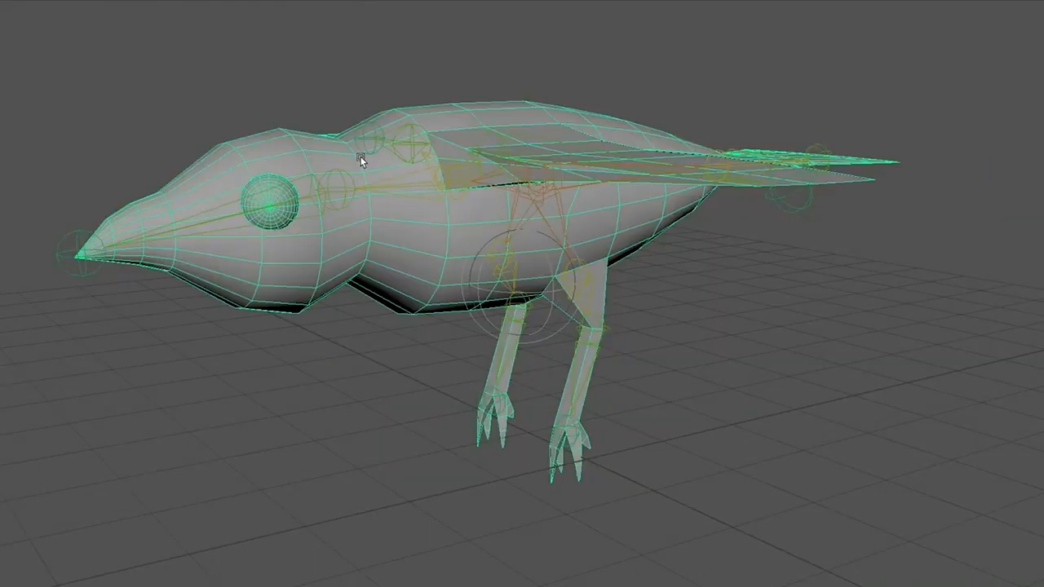
Assign a new Lambert material to the bird mesh
right_click(410, 217)
right_drag(410, 217, 430, 519)
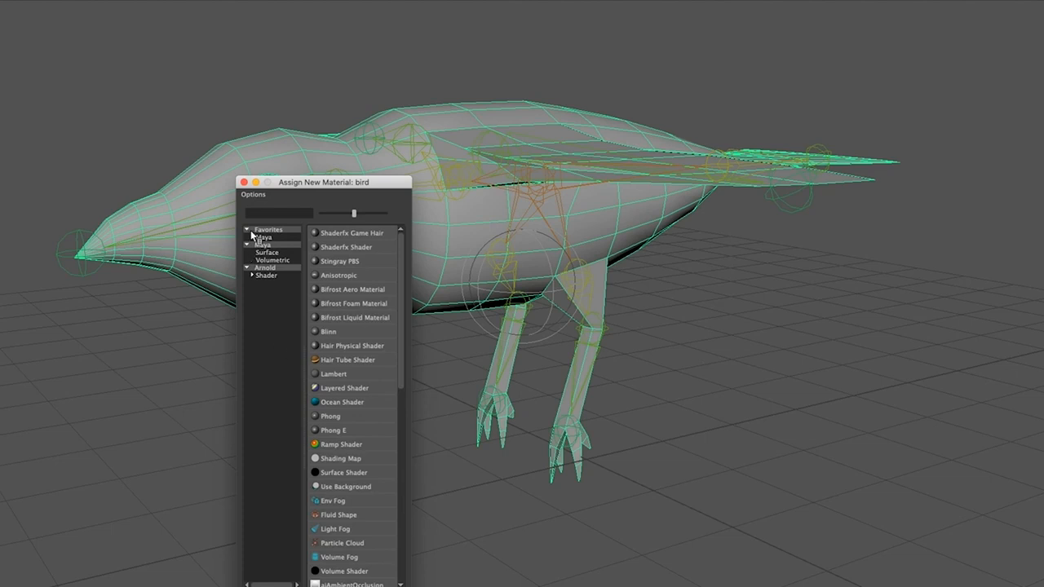
mouse_move(401, 324)
mouse_down()
mouse_move(410, 543)
mouse_move(415, 323)
mouse_up()
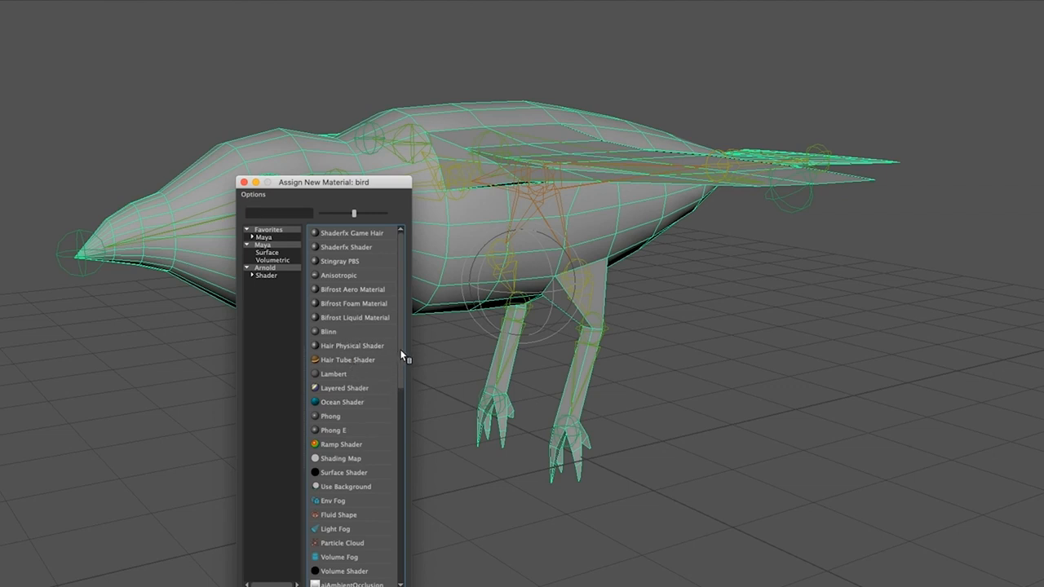
click(334, 374)
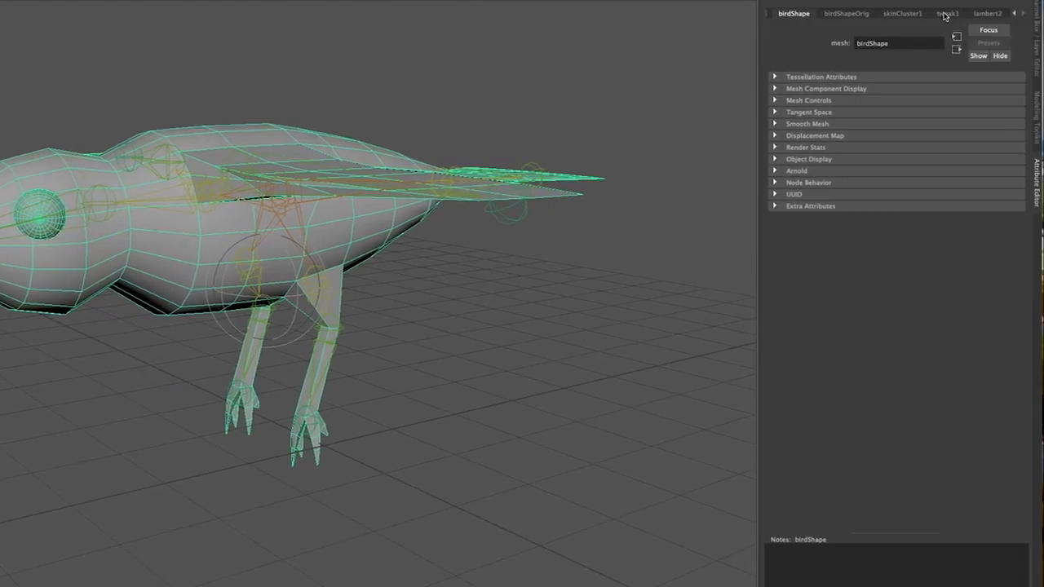
Rename the bird's new Lambert material as bird_body
click(987, 14)
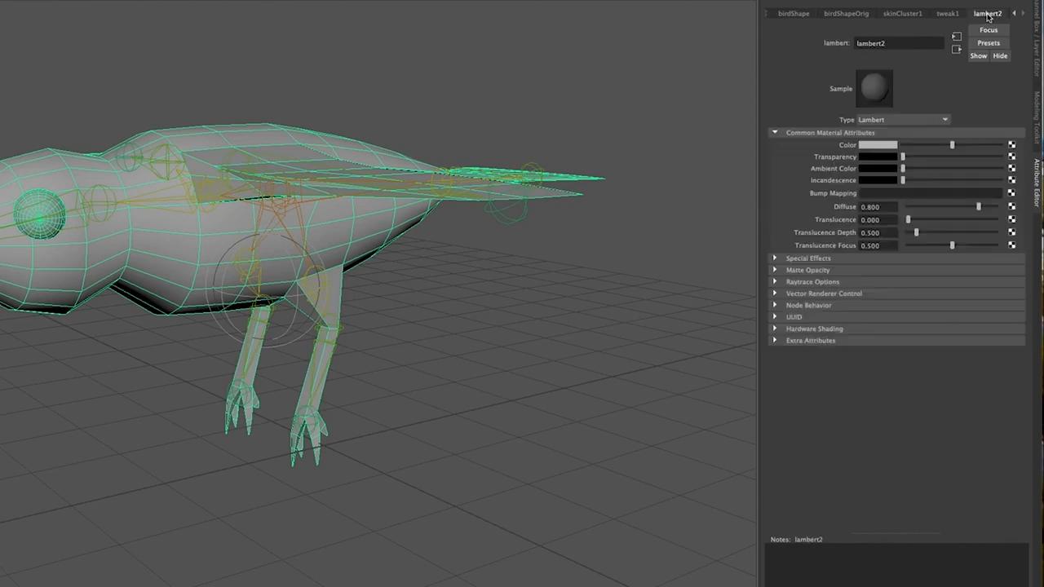
drag(901, 44, 830, 47)
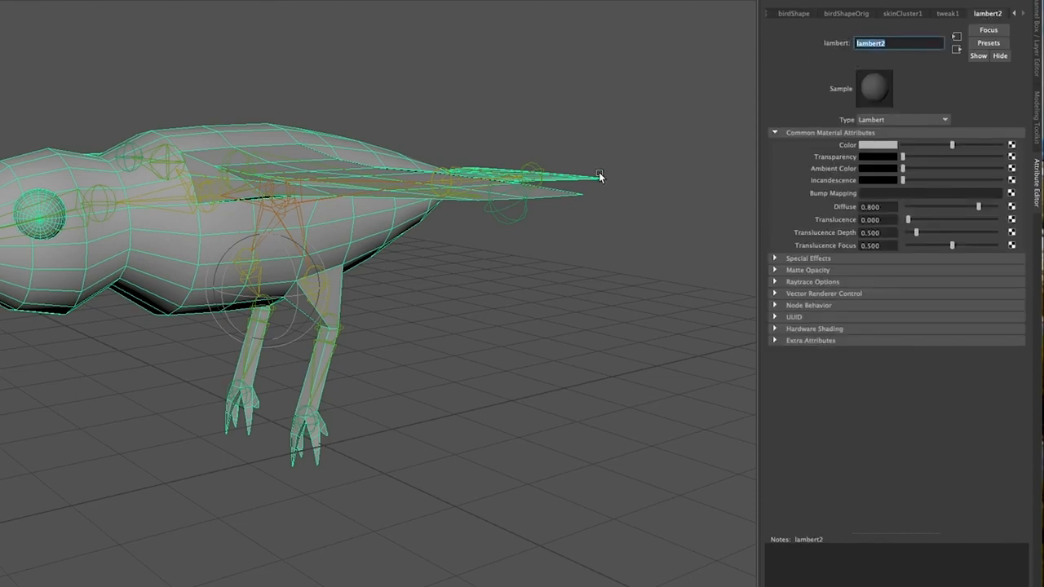
text(bird_body)
key(Return)
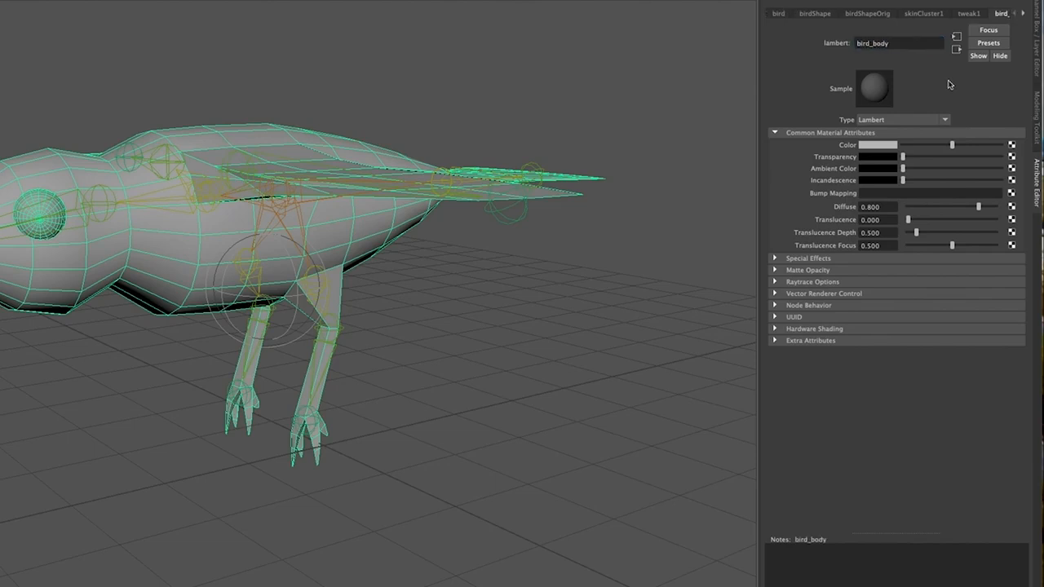
Set the bird_body color to dark blue with HSV 227.352, 1.000, 0.272 and close the material's attributes
click(877, 145)
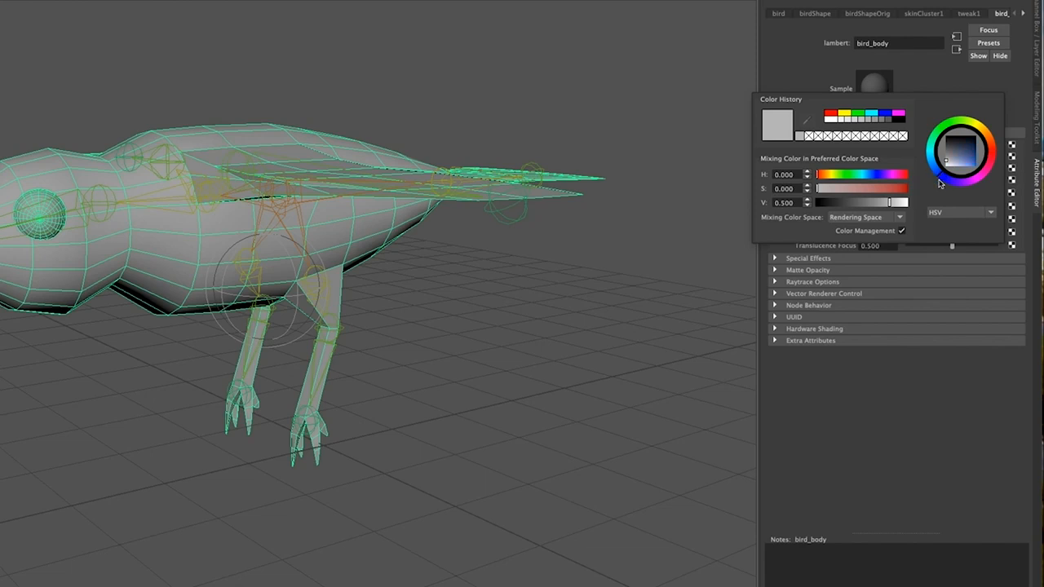
drag(957, 161, 977, 153)
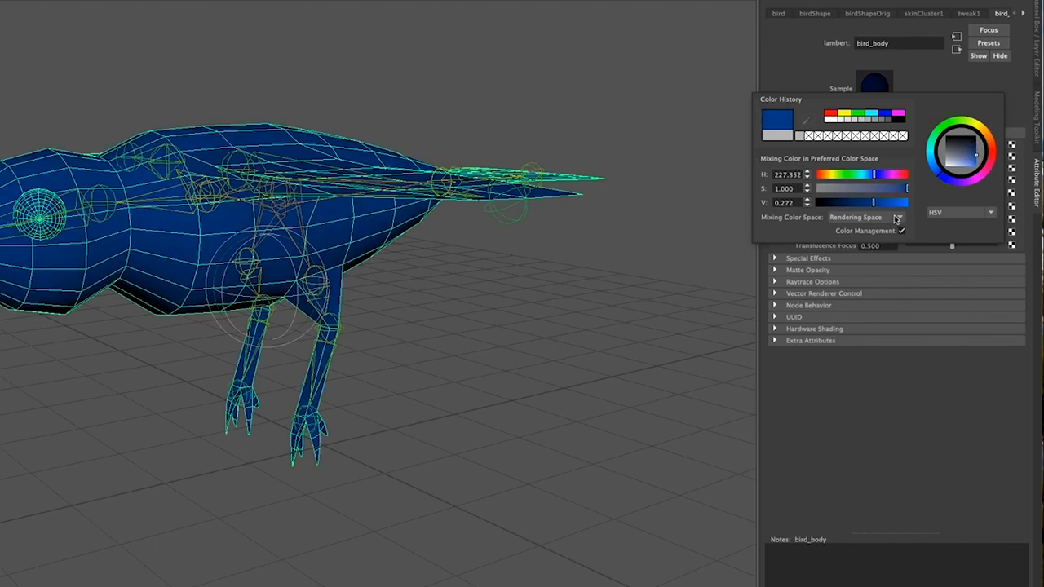
key(ctrl+a)
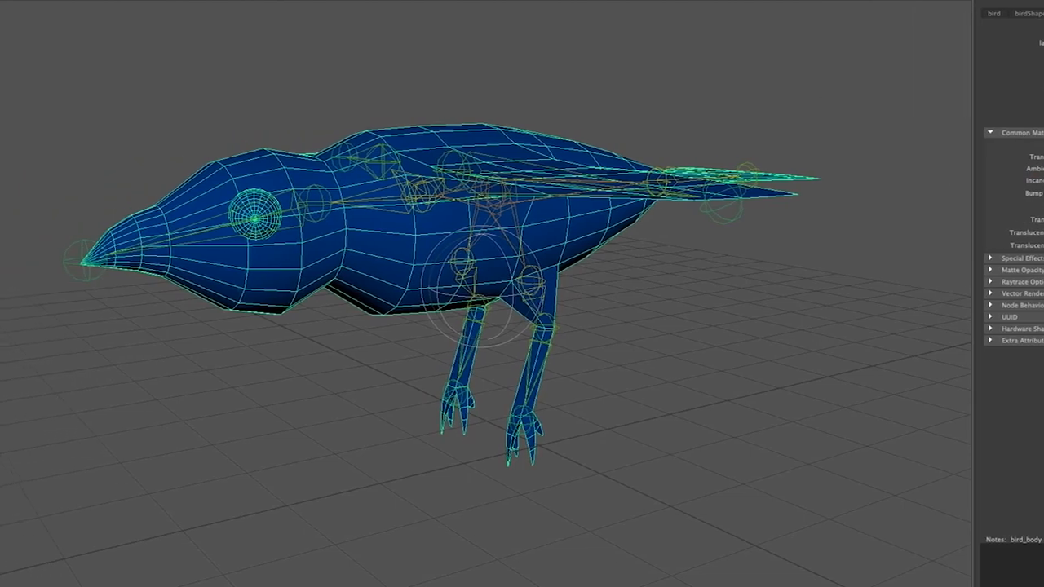
Deselect the bird and render the current frame from a slightly raised side view
click(768, 387)
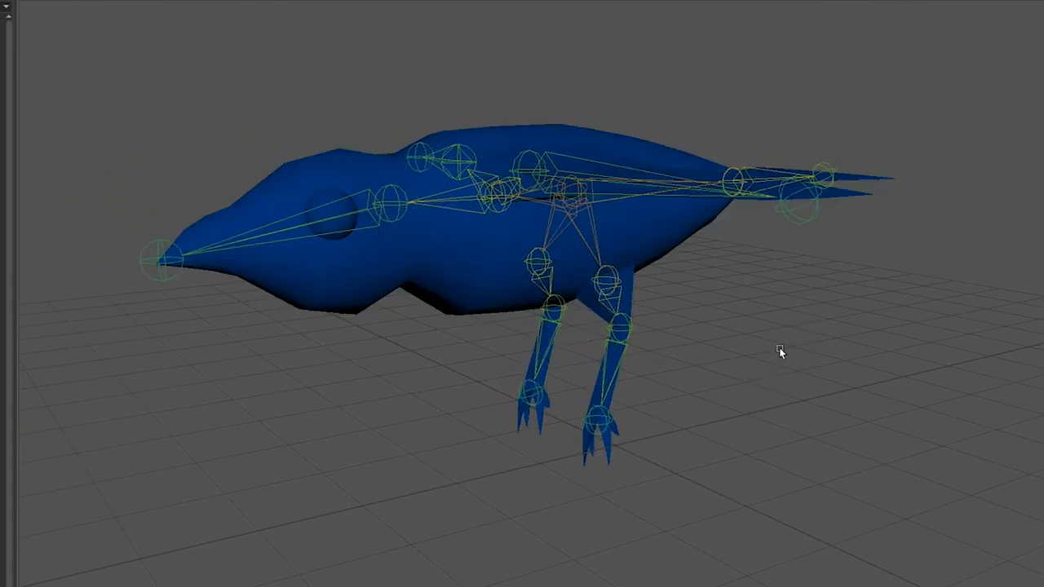
alt+drag(733, 356, 746, 380)
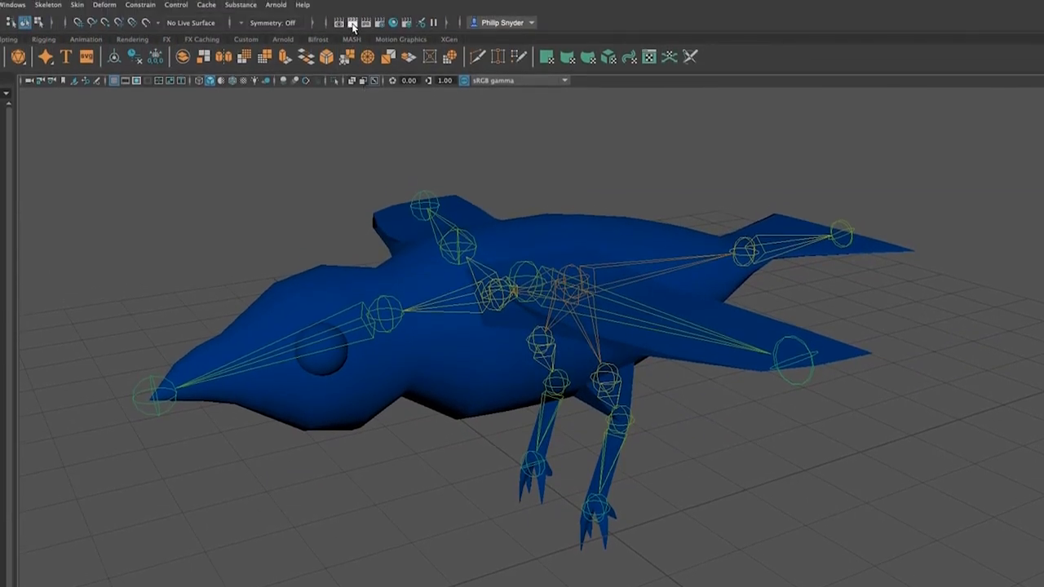
click(353, 22)
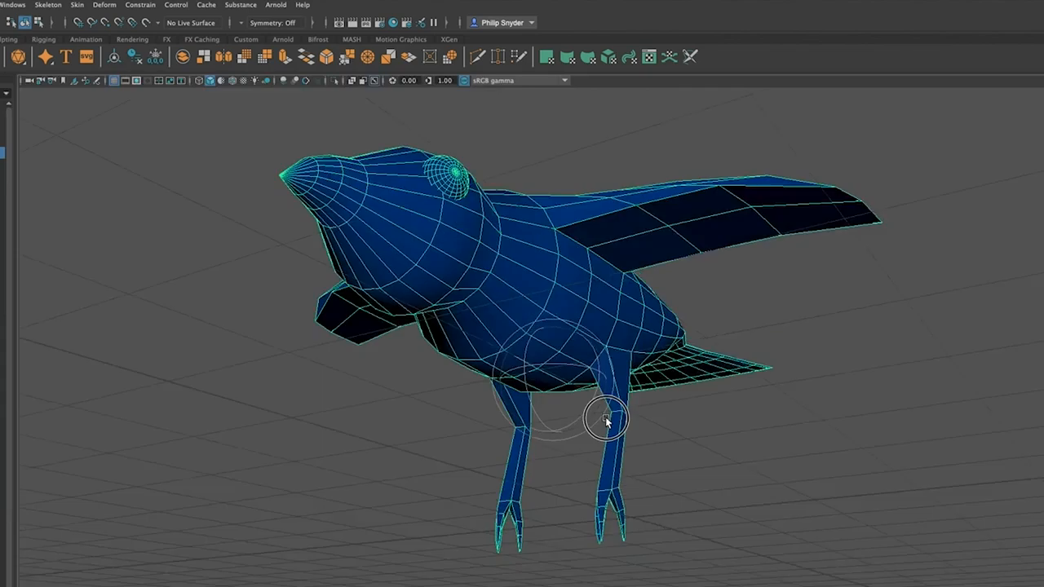
Switch the bird mesh to face selection at the eye on the side of its head
mouse_move(605, 416)
alt+mouse_down()
mouse_move(671, 423)
mouse_move(561, 452)
mouse_move(579, 462)
alt+mouse_up()
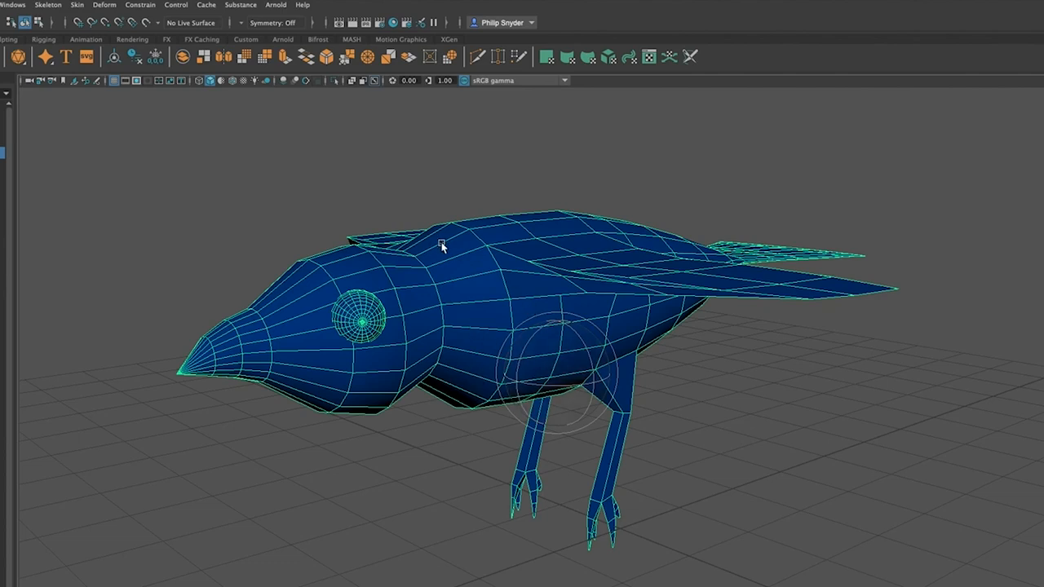
alt+drag(456, 280, 421, 292)
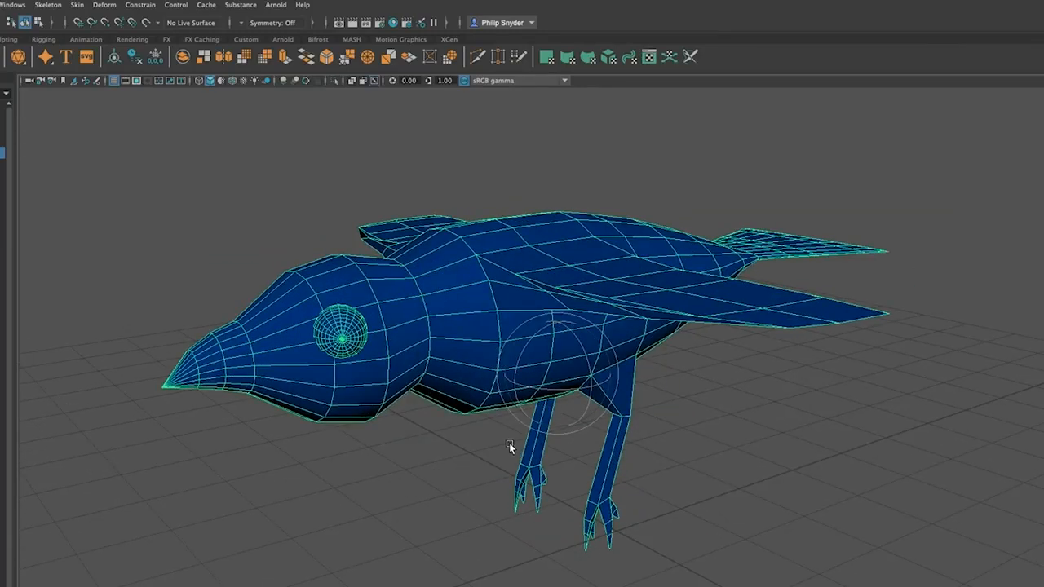
alt+drag(429, 382, 486, 458)
scroll(335, 373, up, 5)
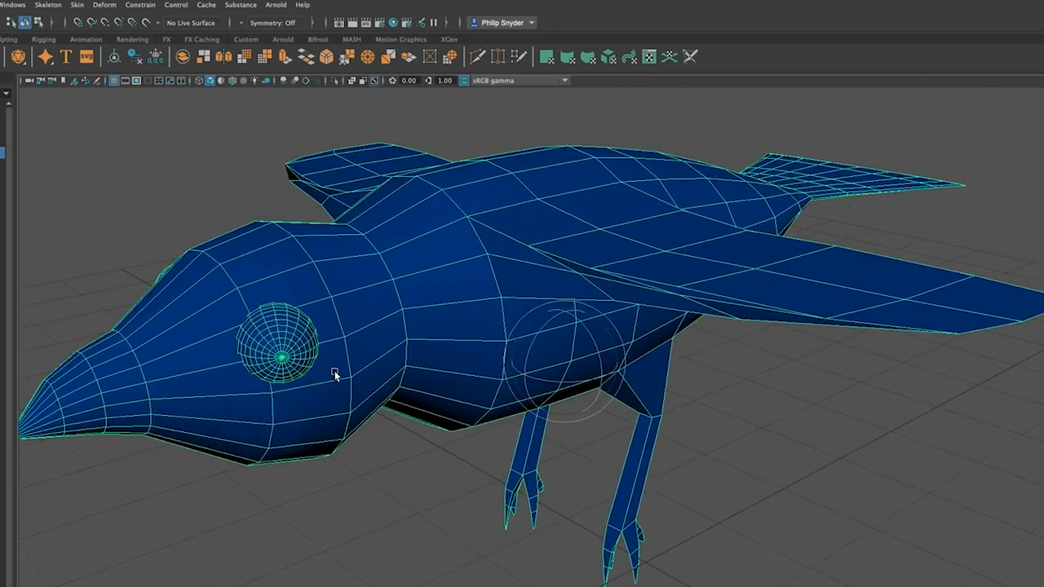
scroll(334, 373, up, 3)
alt+middle_drag(217, 352, 484, 380)
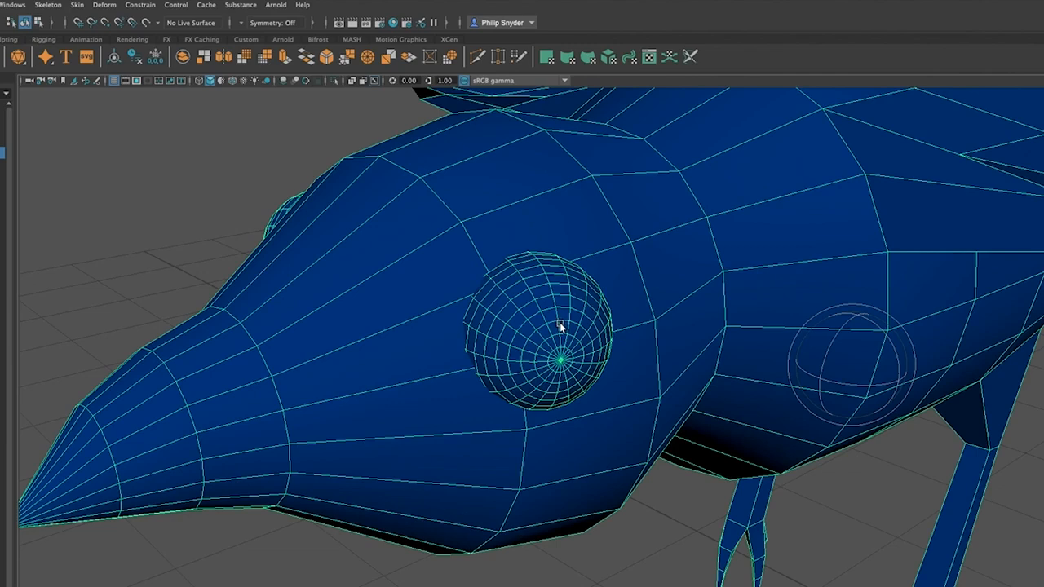
alt+drag(494, 379, 454, 377)
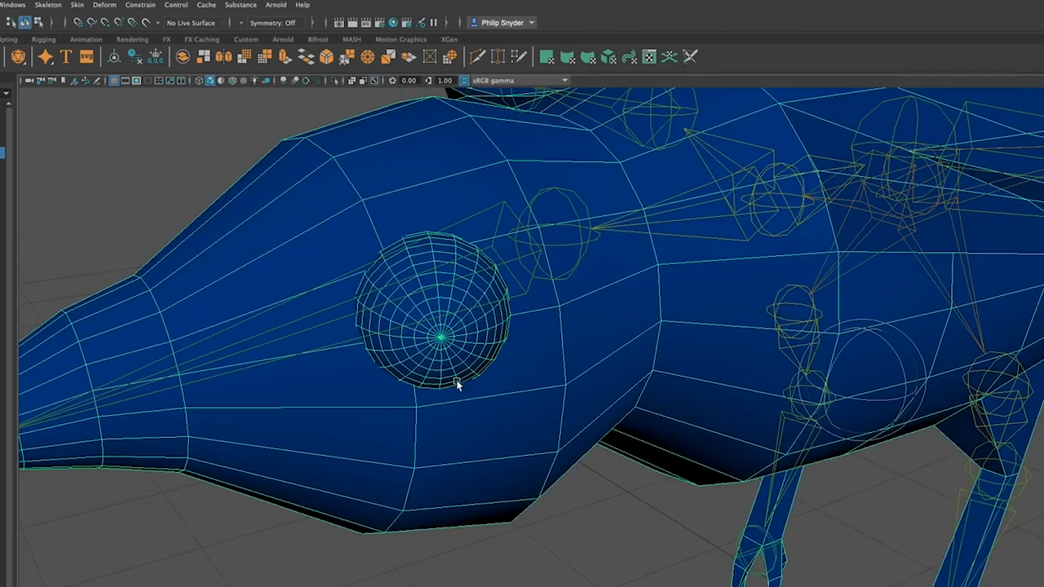
right_click(466, 338)
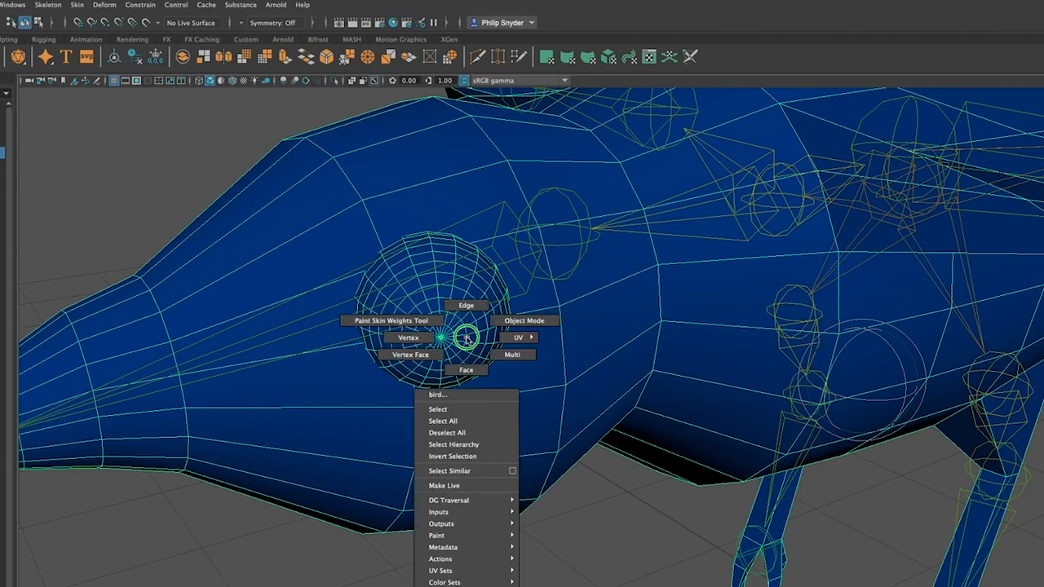
right_drag(466, 338, 636, 543)
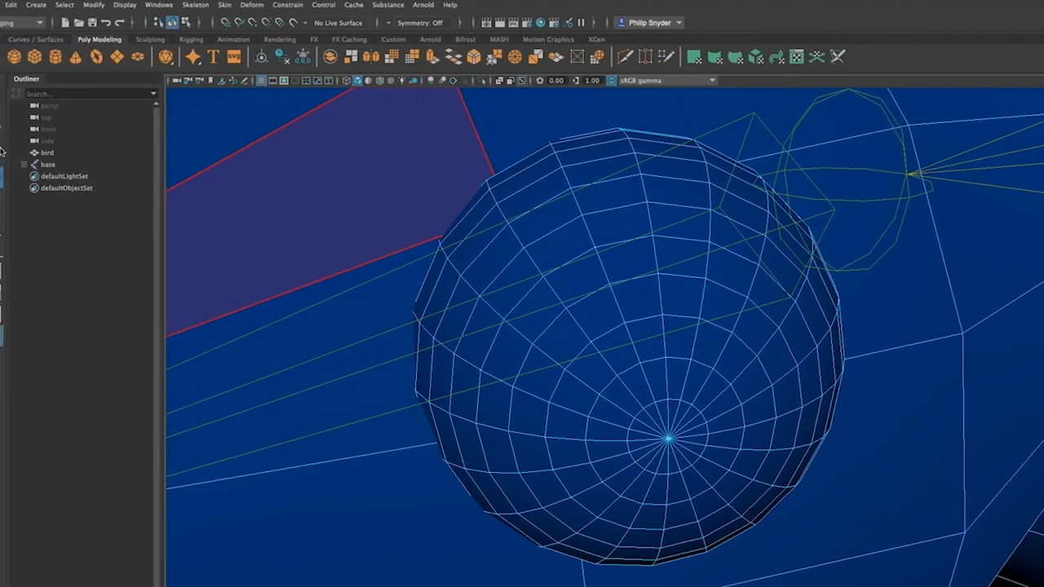
Paint-select the faces of the bird's first eye with the Paint Selection tool and a resized brush
click(12, 133)
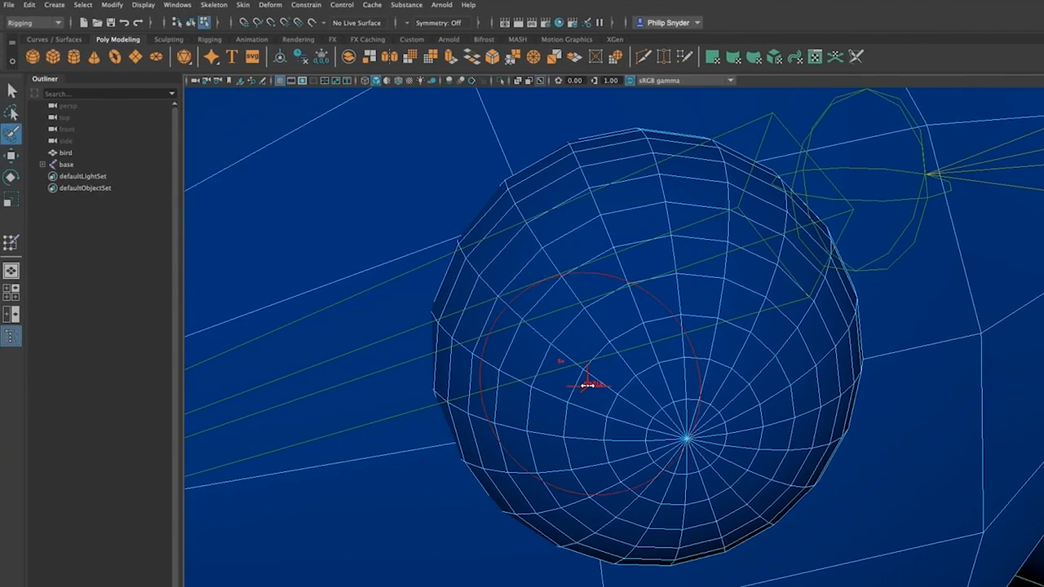
mouse_move(587, 386)
mouse_down()
mouse_move(570, 385)
mouse_move(583, 386)
mouse_move(589, 356)
mouse_move(660, 307)
mouse_move(720, 415)
mouse_move(622, 391)
mouse_move(708, 457)
mouse_move(589, 479)
mouse_move(533, 343)
mouse_move(587, 242)
mouse_move(725, 261)
mouse_move(756, 366)
mouse_move(785, 338)
mouse_move(665, 154)
mouse_move(629, 145)
mouse_move(585, 163)
mouse_move(502, 221)
mouse_move(503, 207)
mouse_move(492, 233)
mouse_move(527, 225)
mouse_move(596, 148)
mouse_up()
key(b)
mouse_move(445, 338)
alt+mouse_down()
mouse_move(472, 335)
mouse_move(457, 336)
alt+mouse_up()
mouse_move(562, 150)
mouse_down()
mouse_move(524, 124)
mouse_move(537, 169)
mouse_move(582, 217)
mouse_move(529, 261)
mouse_move(582, 349)
mouse_move(545, 326)
mouse_move(596, 380)
mouse_move(633, 392)
mouse_move(636, 406)
mouse_move(703, 372)
mouse_move(692, 414)
mouse_move(701, 415)
mouse_move(706, 394)
mouse_move(680, 373)
mouse_move(677, 384)
mouse_up()
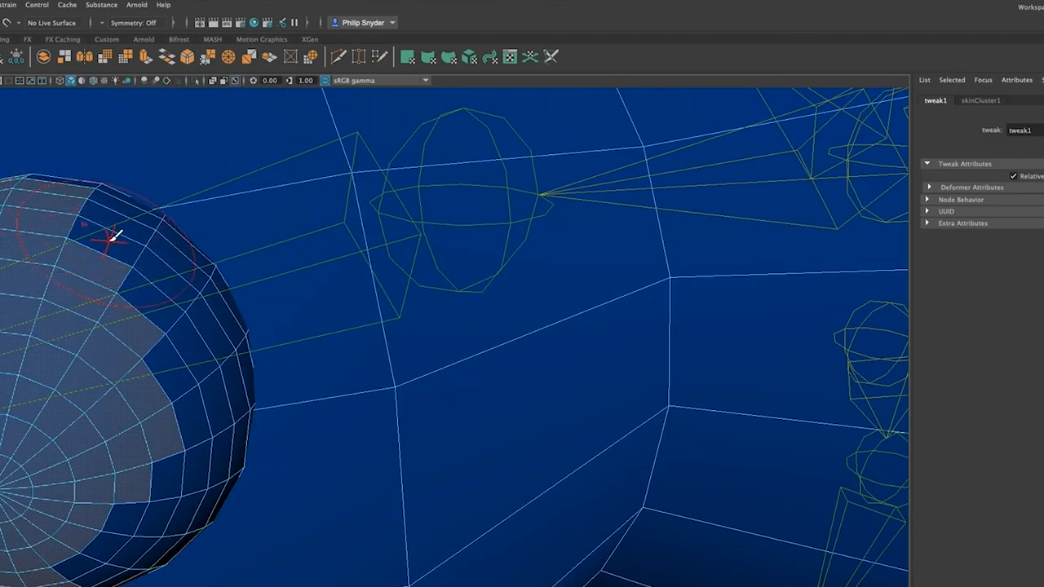
drag(112, 234, 196, 226)
mouse_move(221, 187)
mouse_down()
mouse_move(105, 182)
mouse_move(98, 194)
mouse_up()
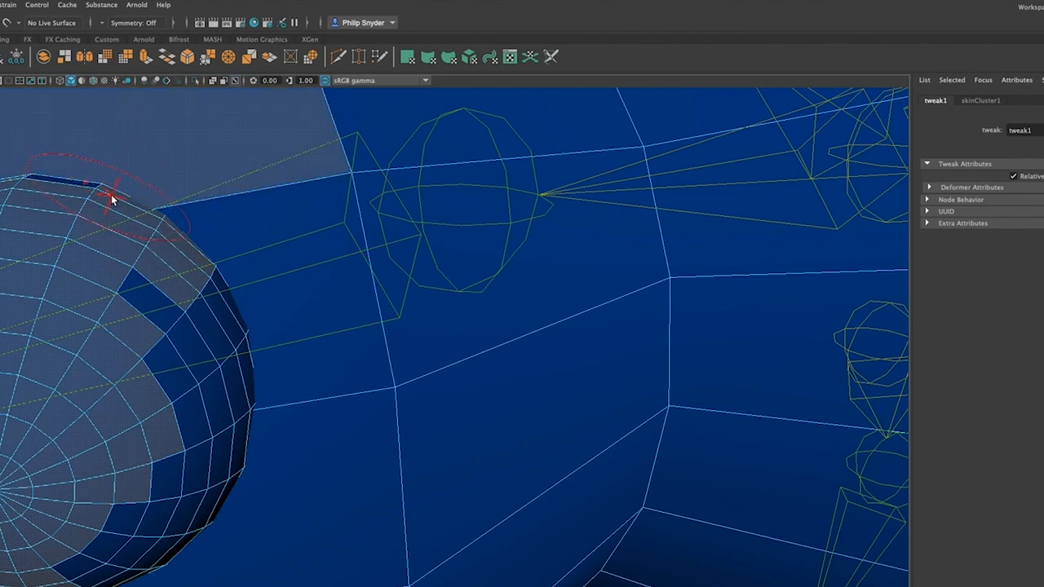
key(ctrl+z)
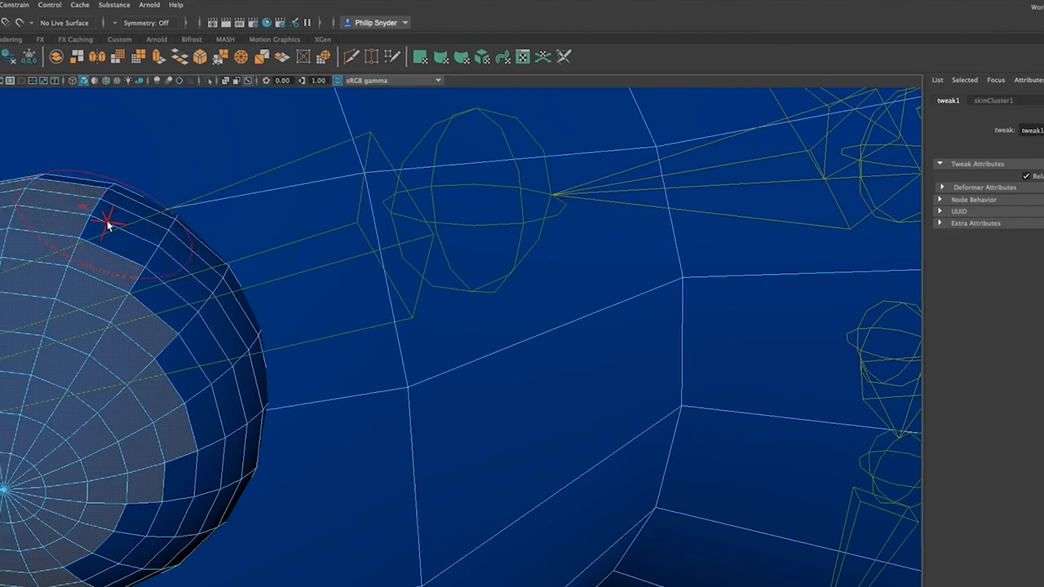
Extend the painted selection to the remaining faces around the first eye's rim and underside, undoing the stray stroke
alt+drag(239, 234, 239, 237)
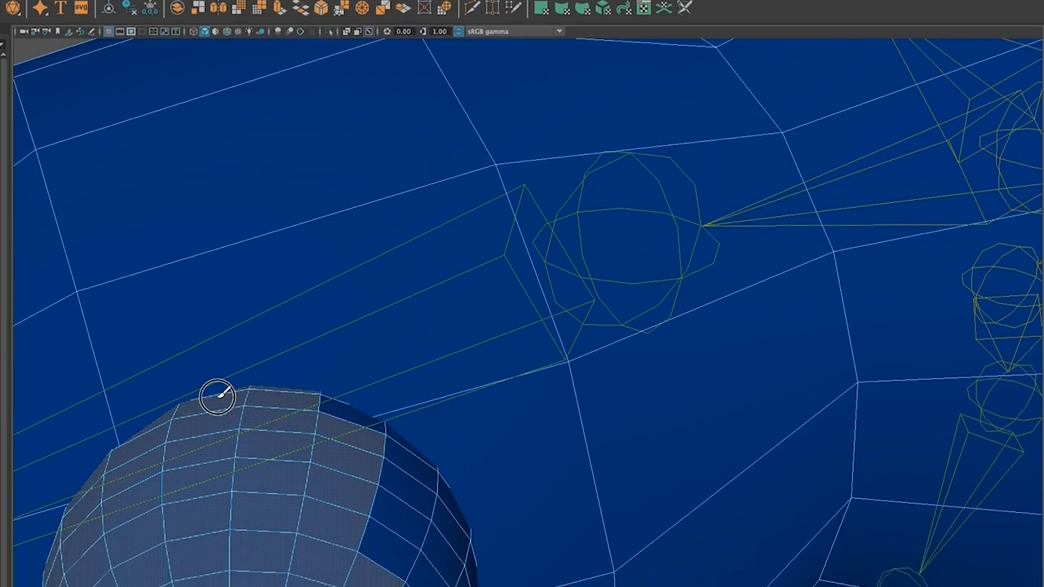
alt+drag(375, 389, 329, 367)
mouse_move(261, 188)
alt+mouse_down()
mouse_move(400, 168)
mouse_move(389, 158)
mouse_move(395, 178)
mouse_move(298, 128)
mouse_move(315, 203)
mouse_move(254, 190)
mouse_move(277, 236)
mouse_move(312, 258)
mouse_move(233, 282)
mouse_move(242, 344)
mouse_move(275, 345)
mouse_move(219, 371)
alt+mouse_up()
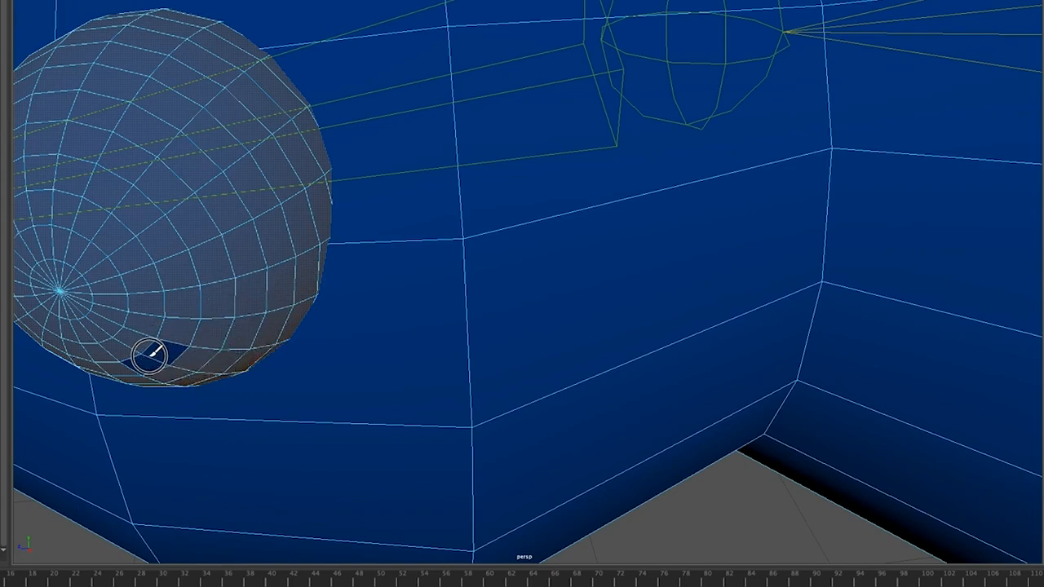
key(ctrl+z)
Add the faces on the upper part of the bird's other eye to the painted selection
mouse_move(217, 286)
alt+mouse_down()
mouse_move(230, 275)
mouse_move(231, 286)
alt+mouse_up()
scroll(315, 280, down, 3)
scroll(315, 280, down, 2)
alt+drag(459, 302, 646, 340)
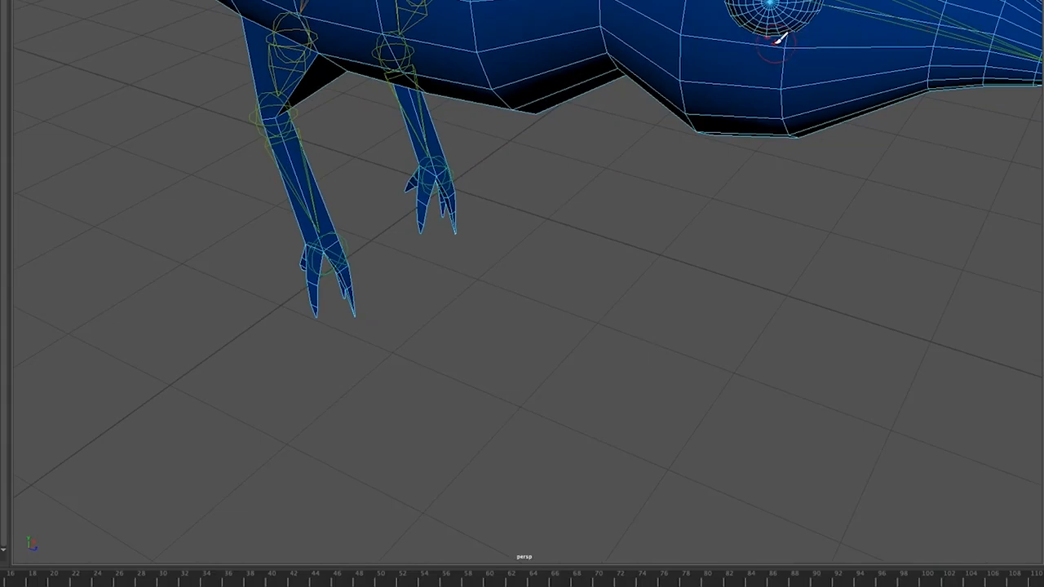
alt+middle_drag(718, 22, 448, 310)
scroll(443, 298, up, 8)
alt+drag(475, 349, 487, 331)
alt+middle_drag(393, 267, 464, 223)
alt+drag(514, 158, 523, 192)
mouse_move(536, 310)
mouse_down()
mouse_move(562, 279)
mouse_move(534, 268)
mouse_move(596, 270)
mouse_move(612, 296)
mouse_move(527, 266)
mouse_move(485, 315)
mouse_move(473, 296)
mouse_move(575, 282)
mouse_move(650, 353)
mouse_move(628, 282)
mouse_move(596, 345)
mouse_move(522, 338)
mouse_move(596, 340)
mouse_move(605, 368)
mouse_up()
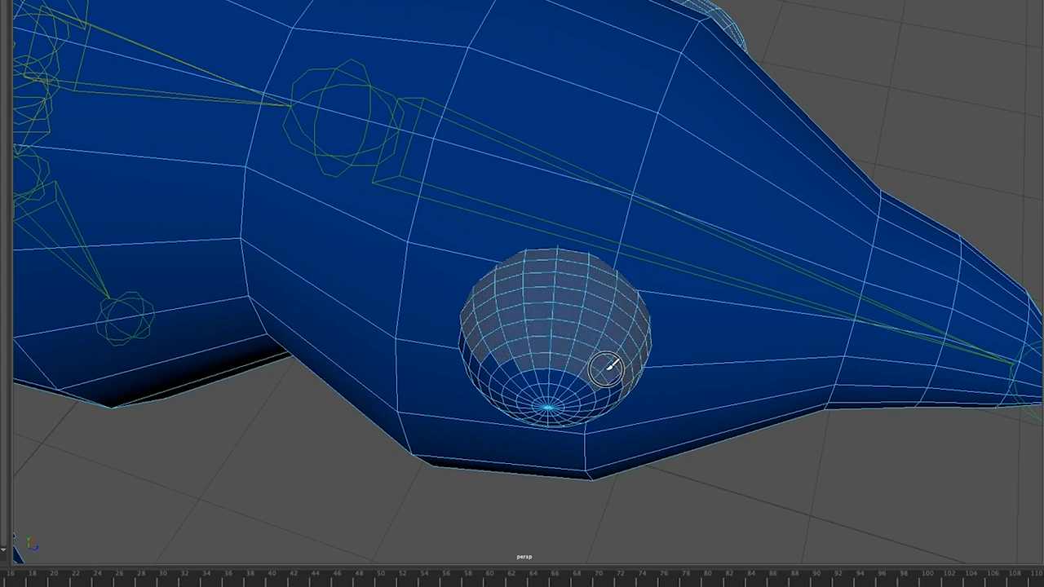
Complete the ring of selected faces around the second eye, leaving the round pupil area in its center unselected
alt+drag(595, 356, 578, 305)
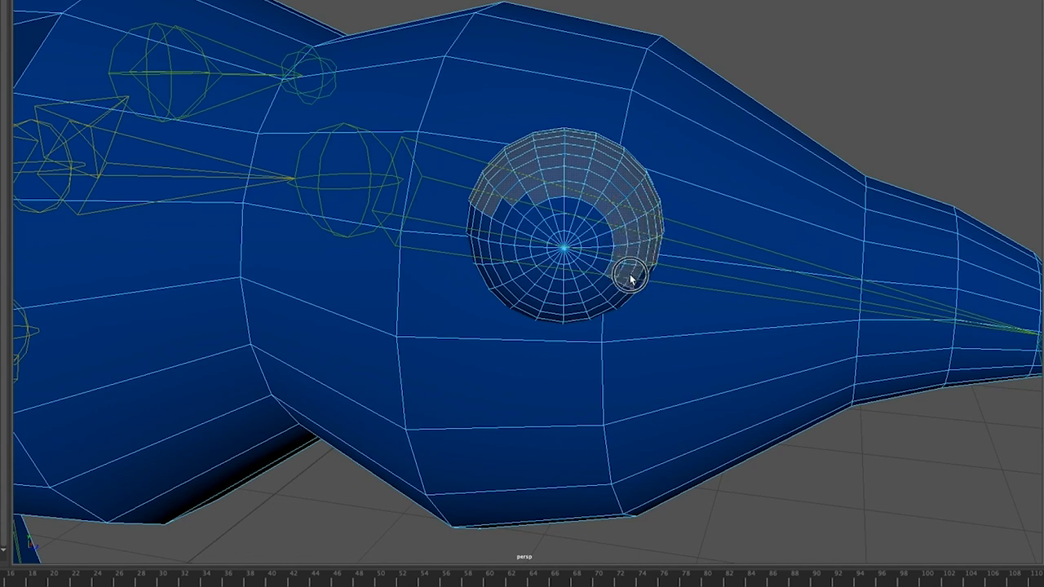
drag(510, 225, 484, 203)
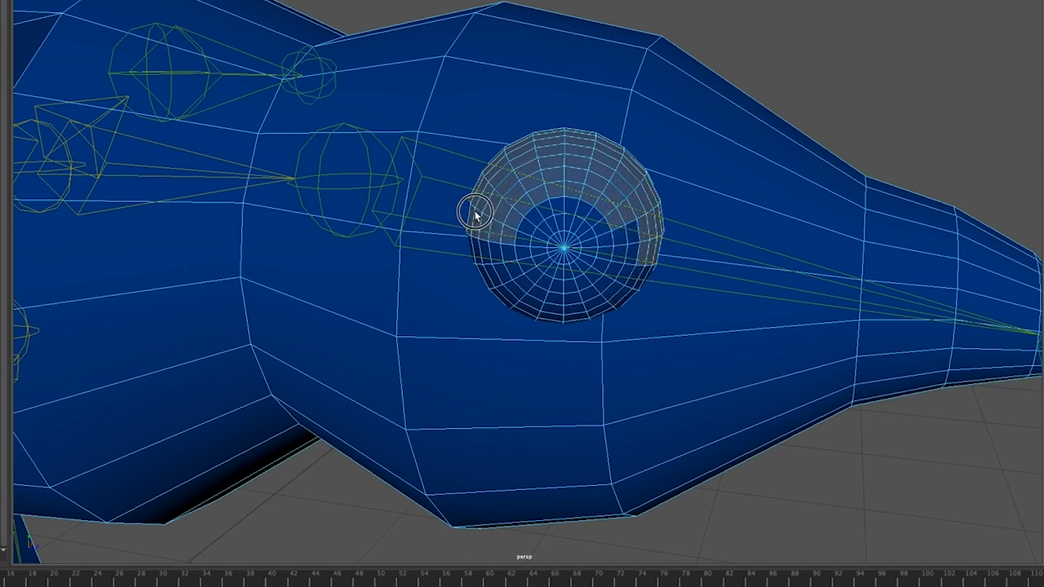
mouse_move(540, 263)
alt+mouse_down()
mouse_move(638, 228)
mouse_move(621, 168)
mouse_move(683, 244)
mouse_move(683, 216)
mouse_move(689, 256)
mouse_move(710, 275)
mouse_move(559, 253)
alt+mouse_up()
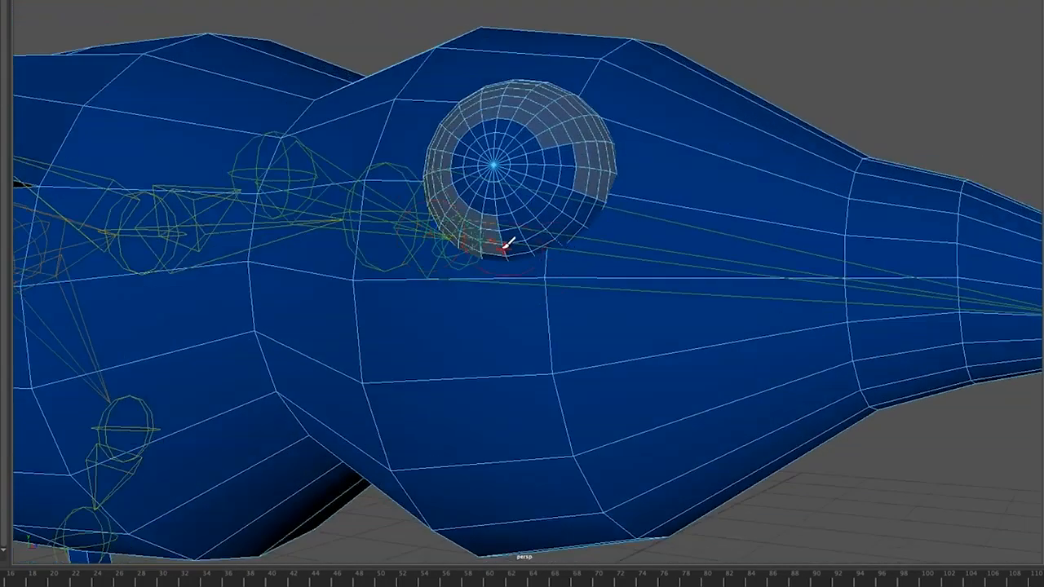
mouse_move(489, 252)
mouse_down()
mouse_move(554, 233)
mouse_move(594, 205)
mouse_move(596, 174)
mouse_move(578, 150)
mouse_move(544, 219)
mouse_move(517, 226)
mouse_up()
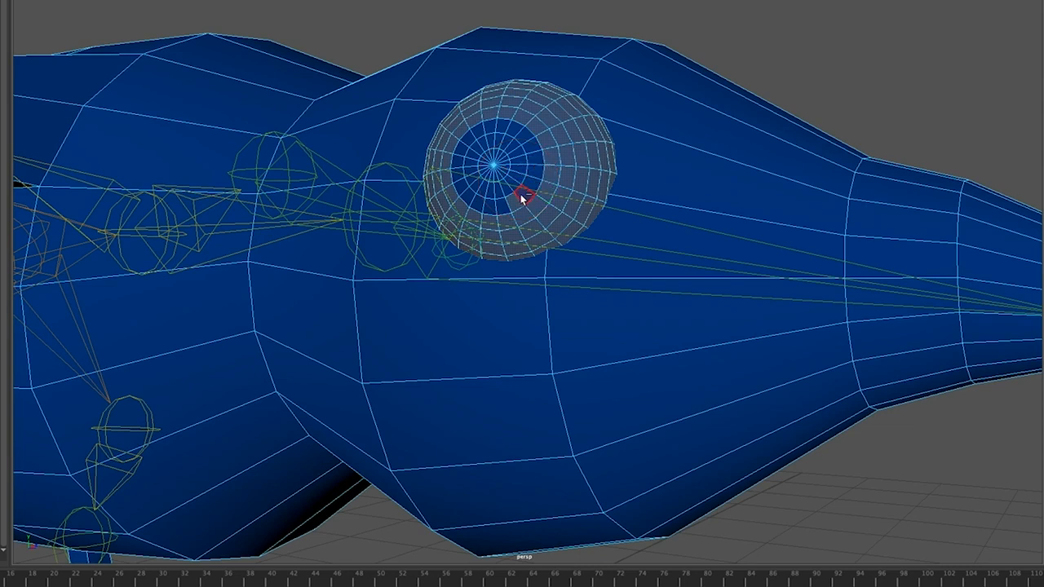
mouse_move(507, 193)
alt+mouse_down()
mouse_move(500, 201)
mouse_move(560, 205)
mouse_move(451, 213)
mouse_move(543, 205)
mouse_move(504, 213)
mouse_move(480, 202)
mouse_move(500, 202)
alt+mouse_up()
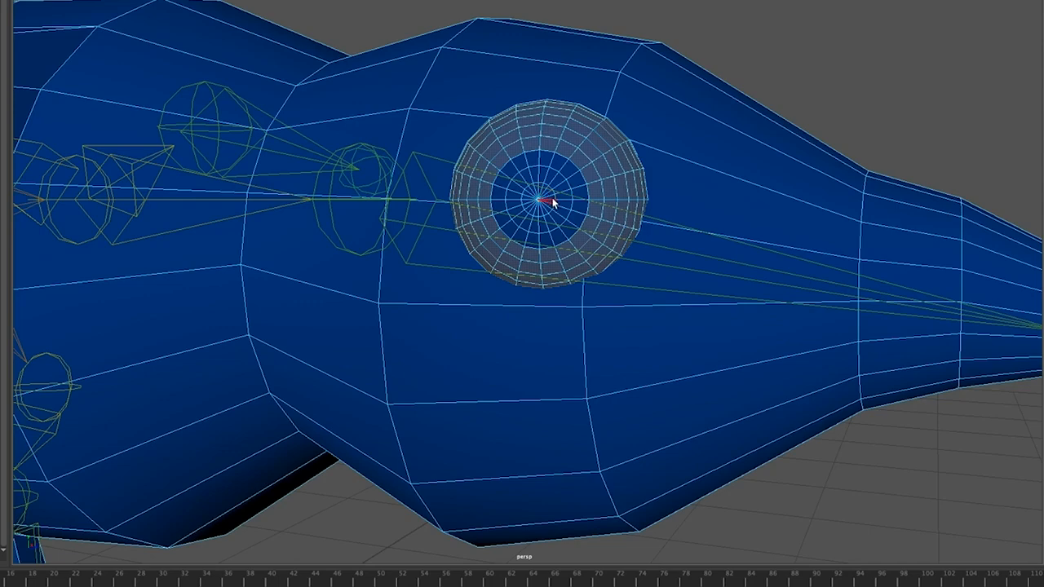
Deselect the pupil faces in the center of the first eye so only its outer ring stays selected
alt+drag(645, 233, 458, 242)
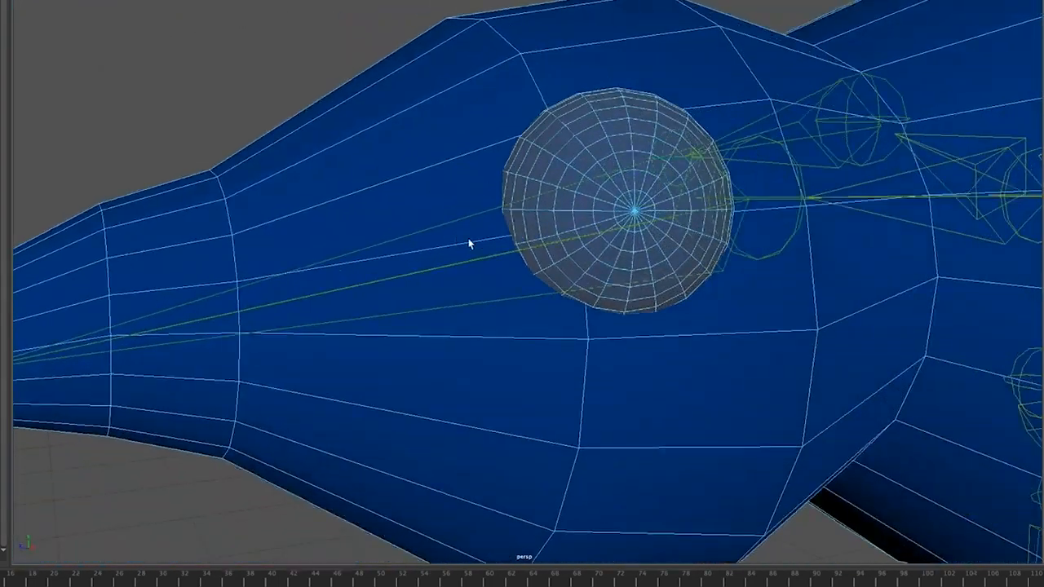
click(635, 211)
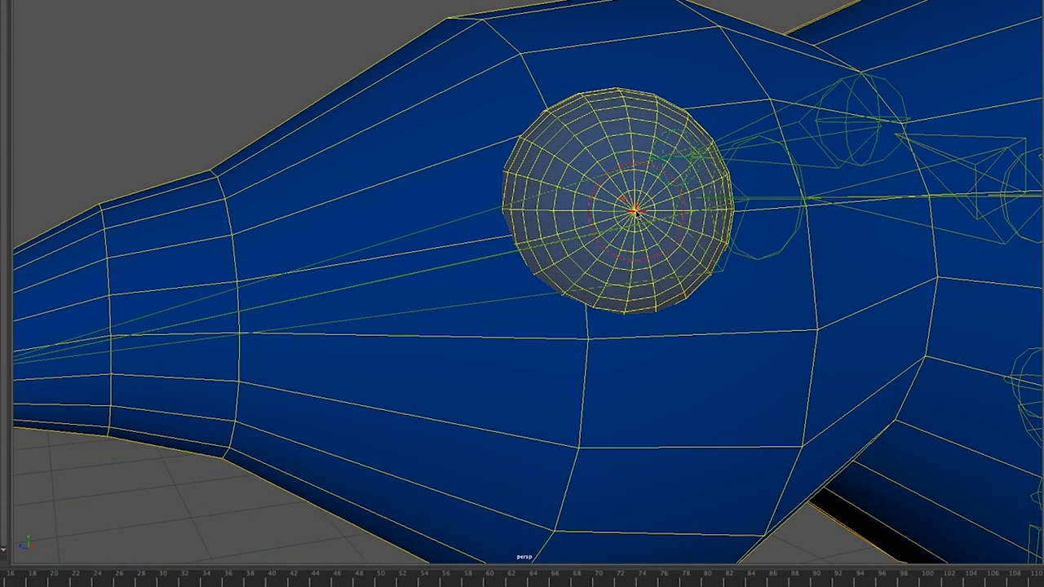
mouse_move(633, 210)
mouse_down()
mouse_move(653, 218)
mouse_move(658, 195)
mouse_move(634, 177)
mouse_move(614, 182)
mouse_move(608, 227)
mouse_move(644, 235)
mouse_up()
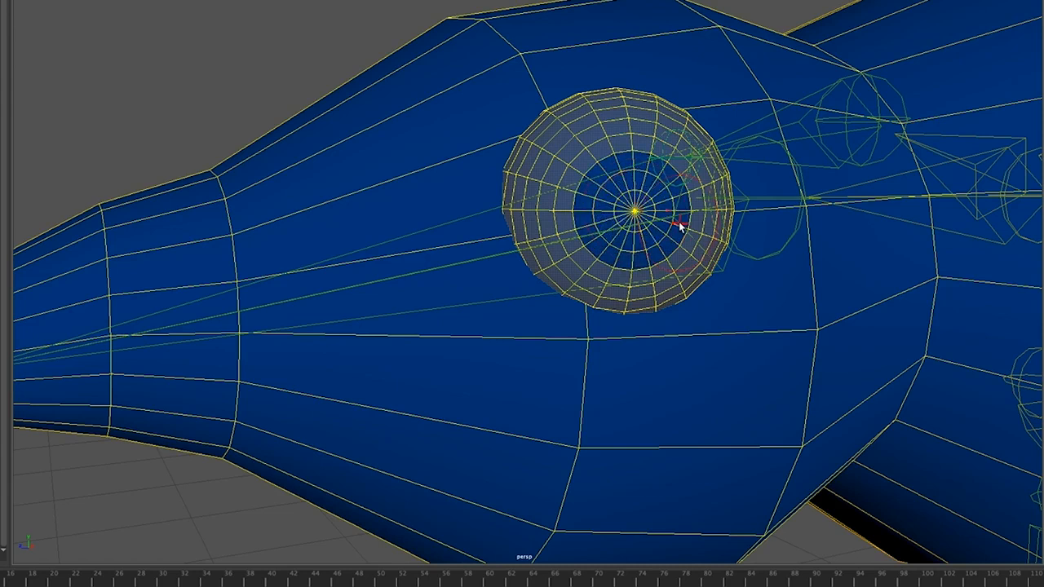
scroll(571, 234, down, 5)
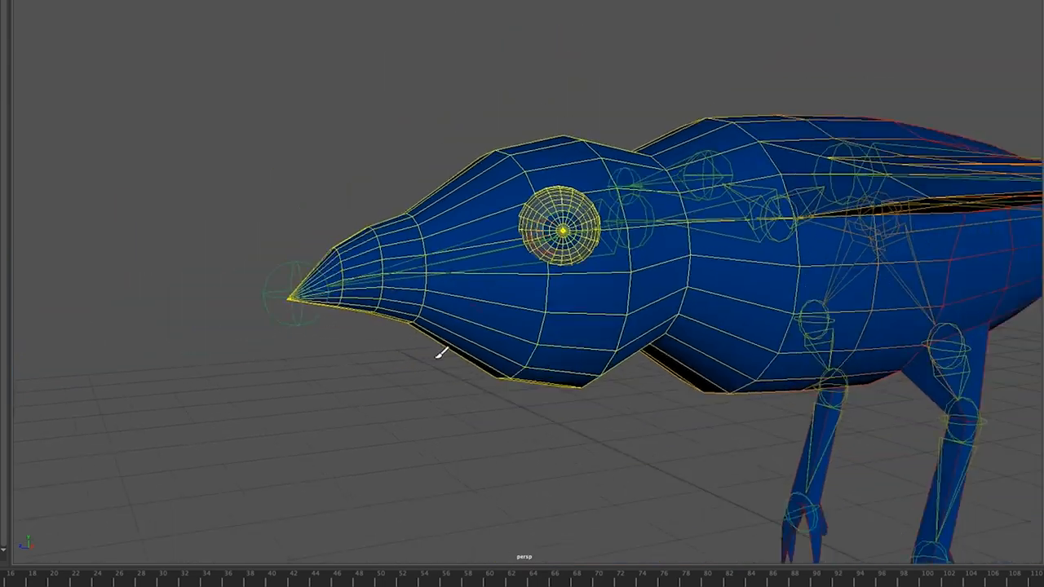
Assign a new Phong material to the selected faces of both eyes and name it sclera
alt+drag(485, 340, 473, 298)
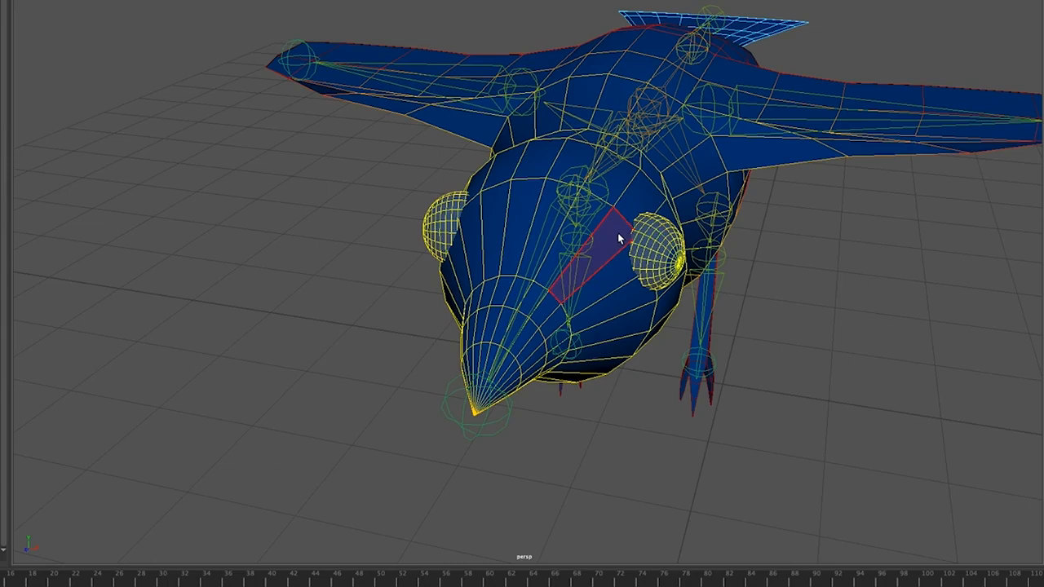
right_click(655, 243)
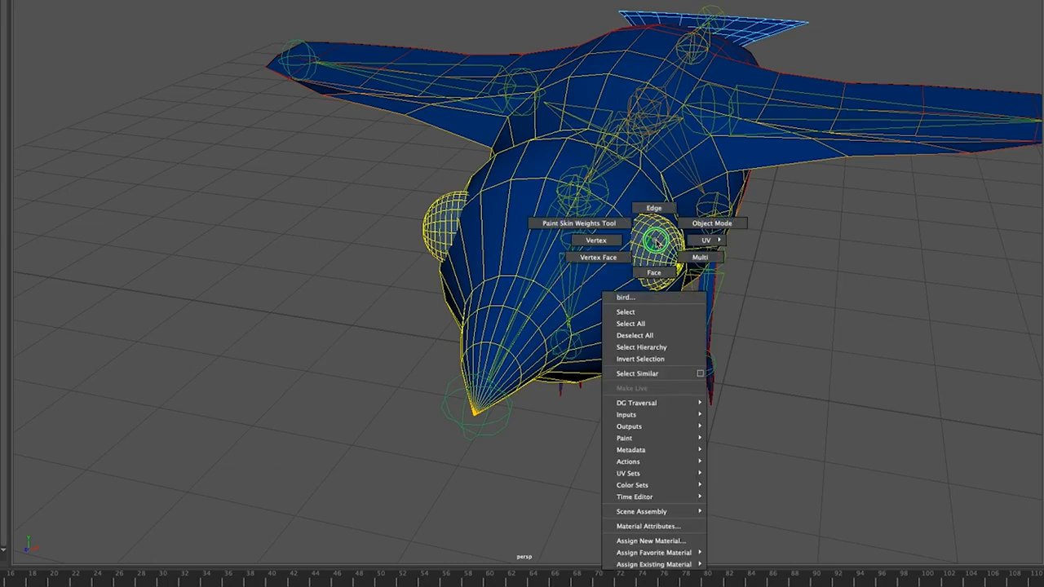
click(652, 541)
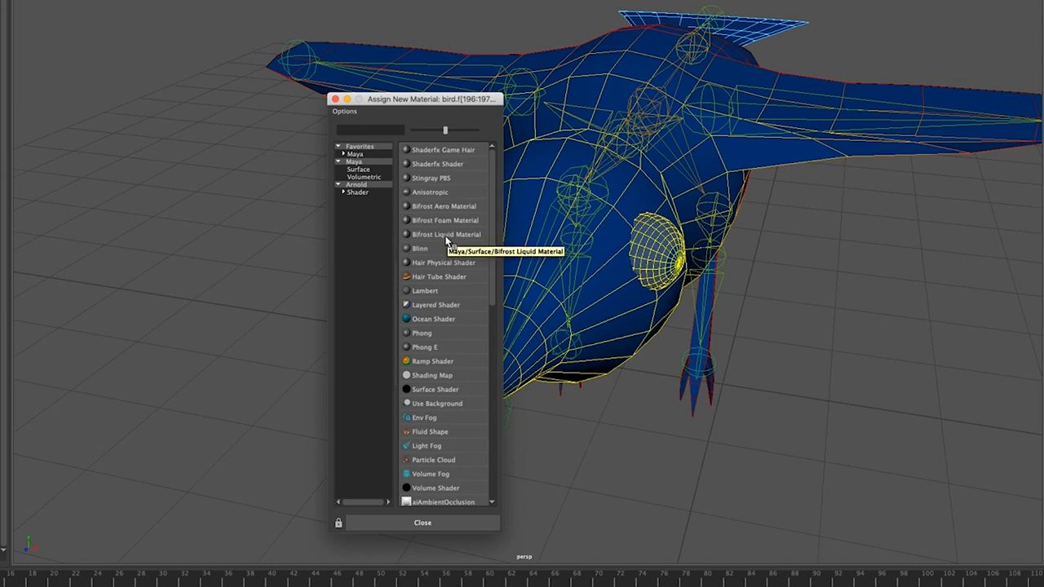
click(438, 330)
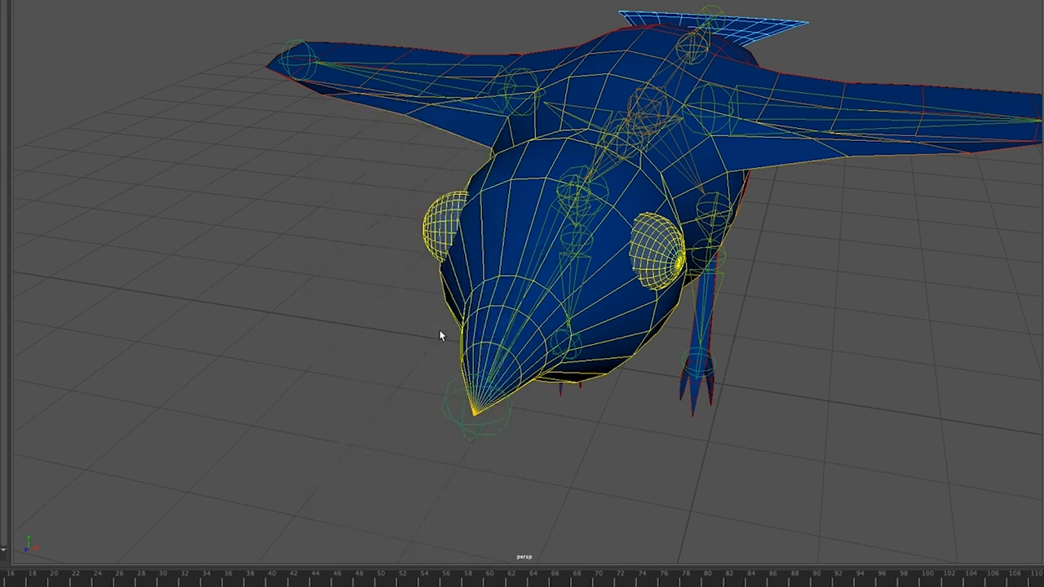
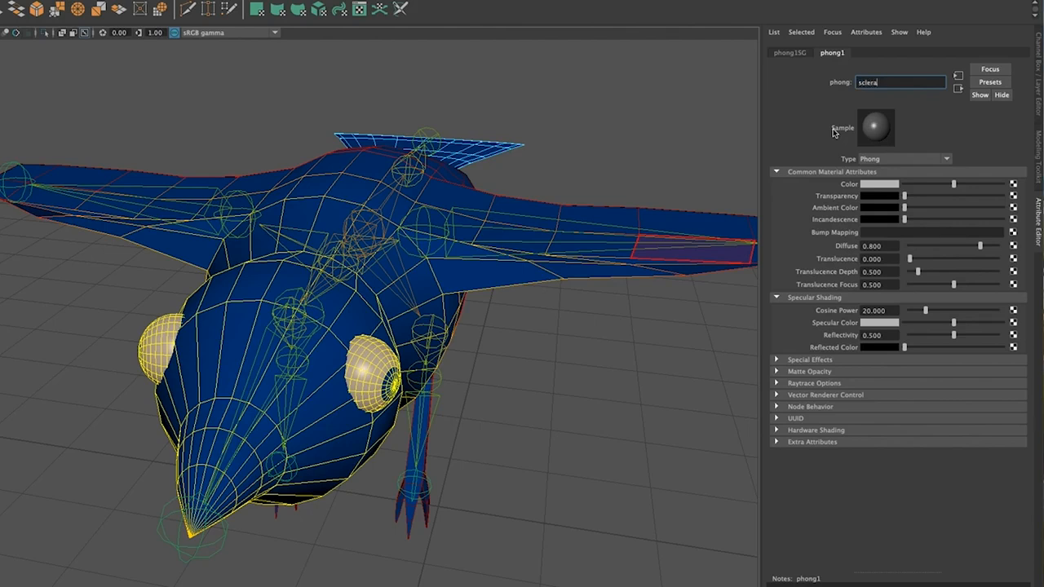
key(Return)
Set the sclera color to near-white with a value of 0.931, and clear the face selection
click(875, 185)
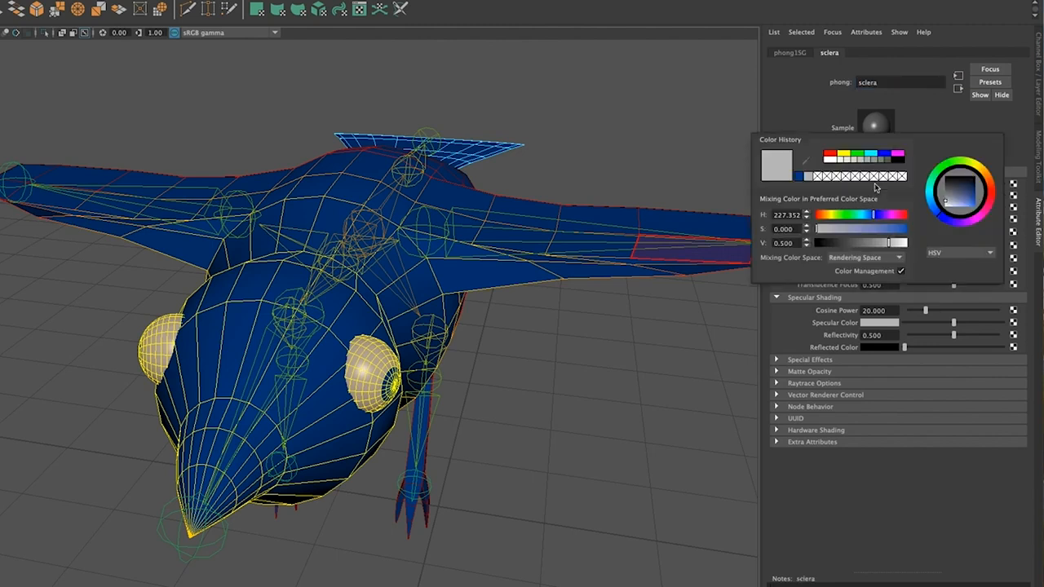
click(877, 186)
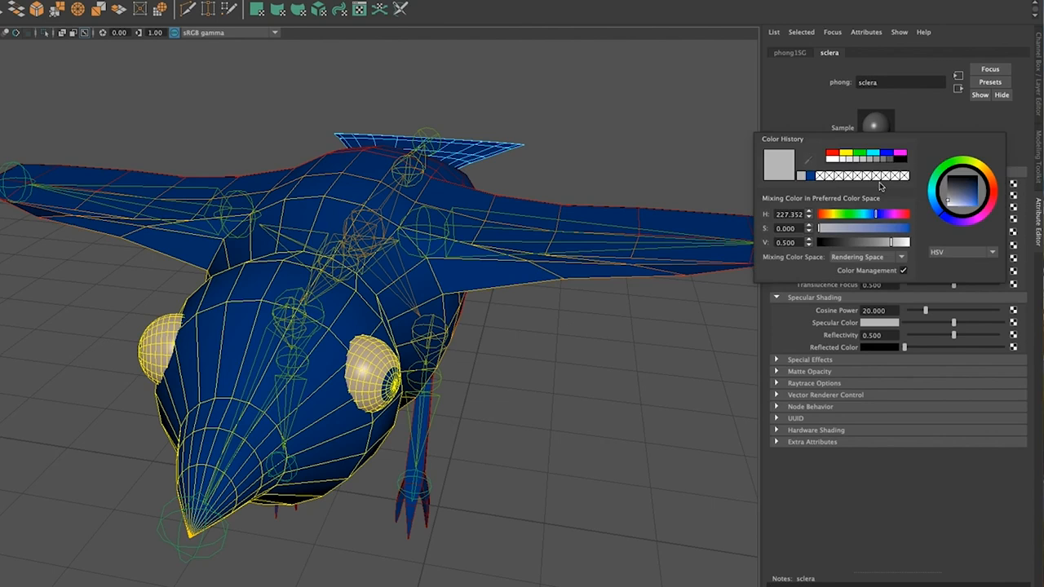
drag(892, 242, 907, 242)
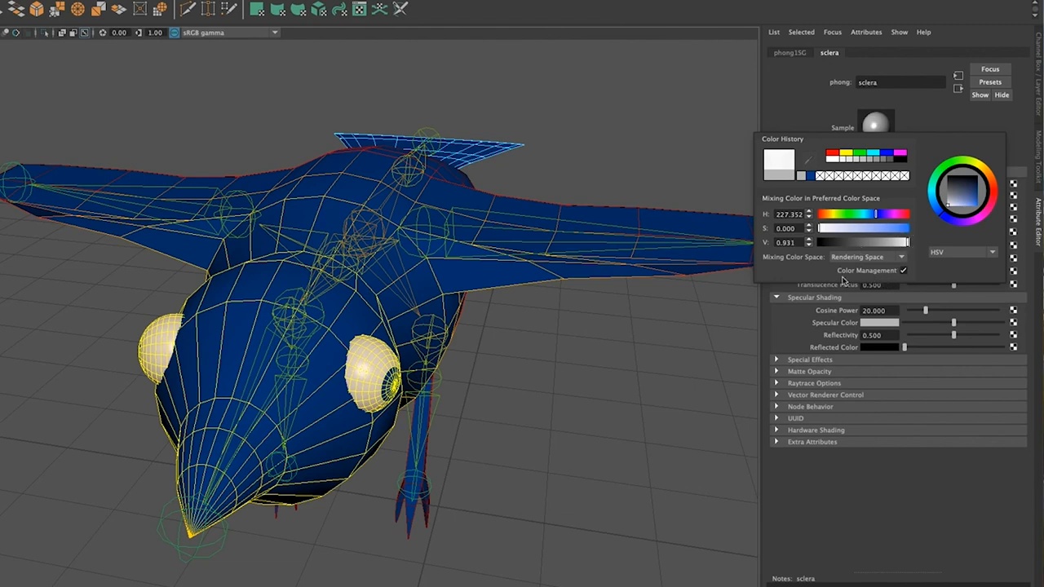
click(569, 351)
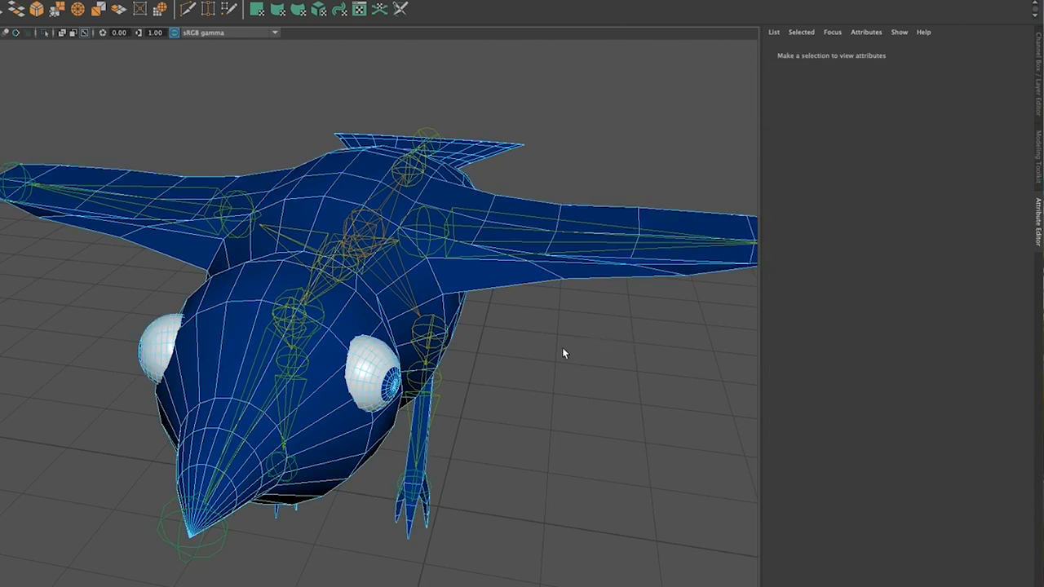
Return the bird mesh to object mode and leave nothing selected
click(421, 429)
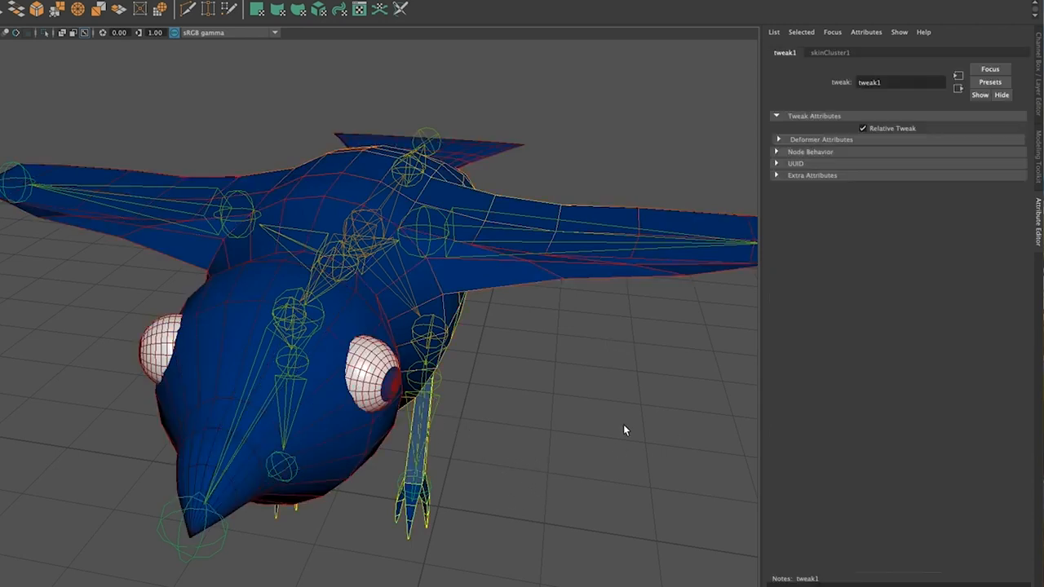
click(579, 421)
right_click(339, 399)
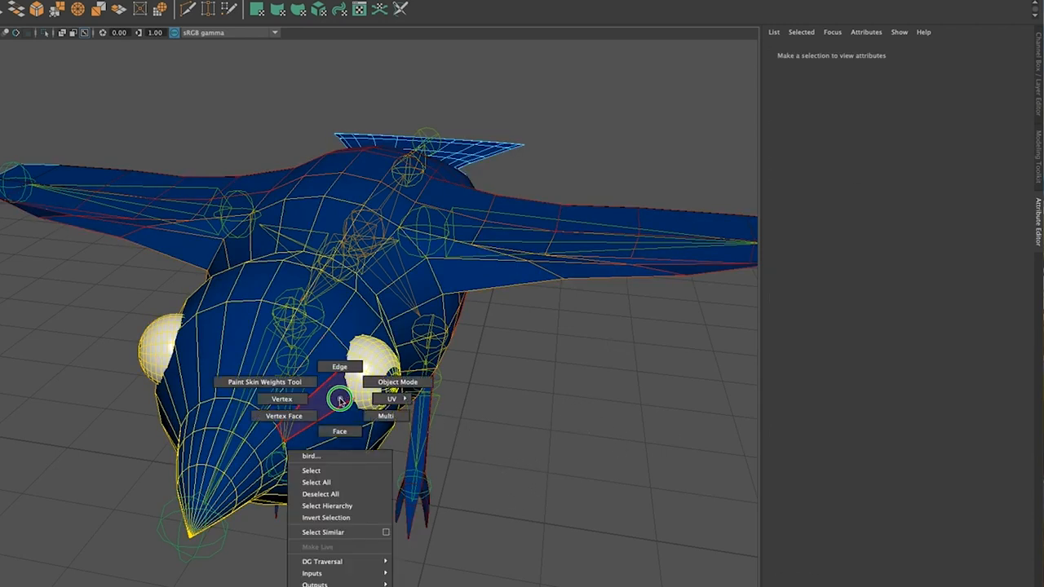
click(394, 384)
click(570, 514)
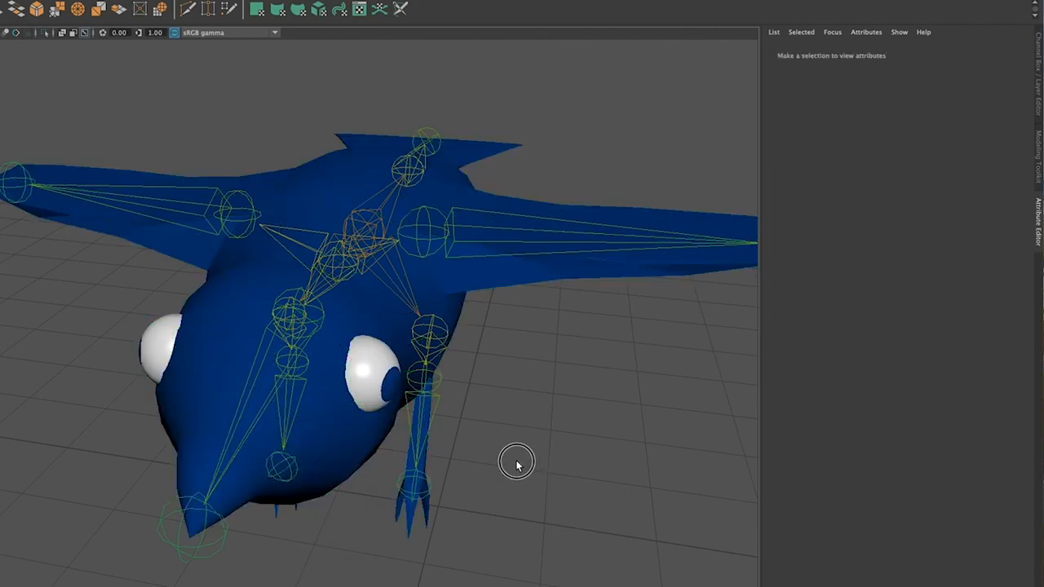
Switch the bird to face mode and paint-select the round pupil faces in the center of both eyes
alt+drag(469, 415, 458, 396)
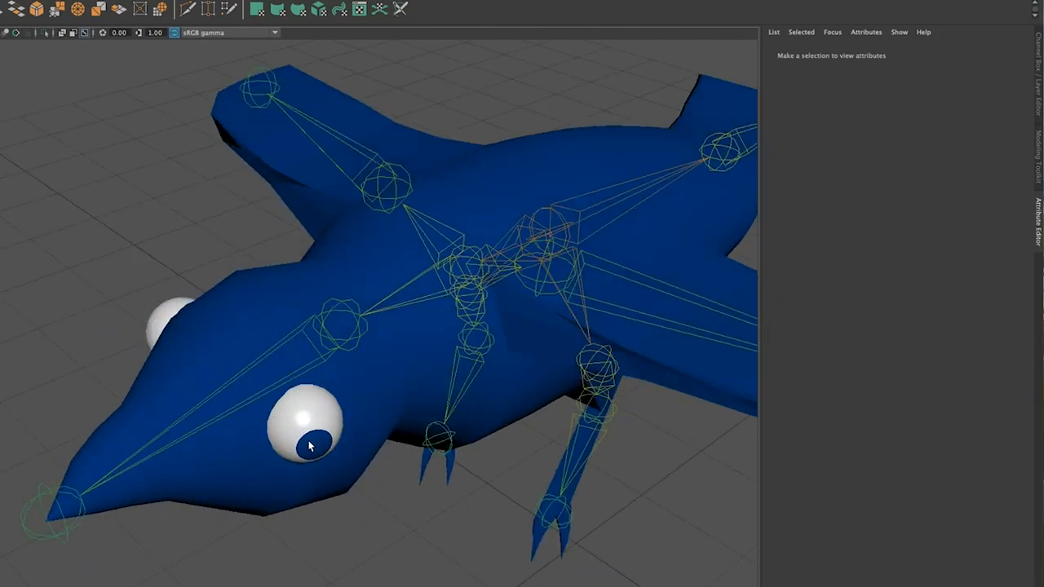
scroll(299, 434, up, 5)
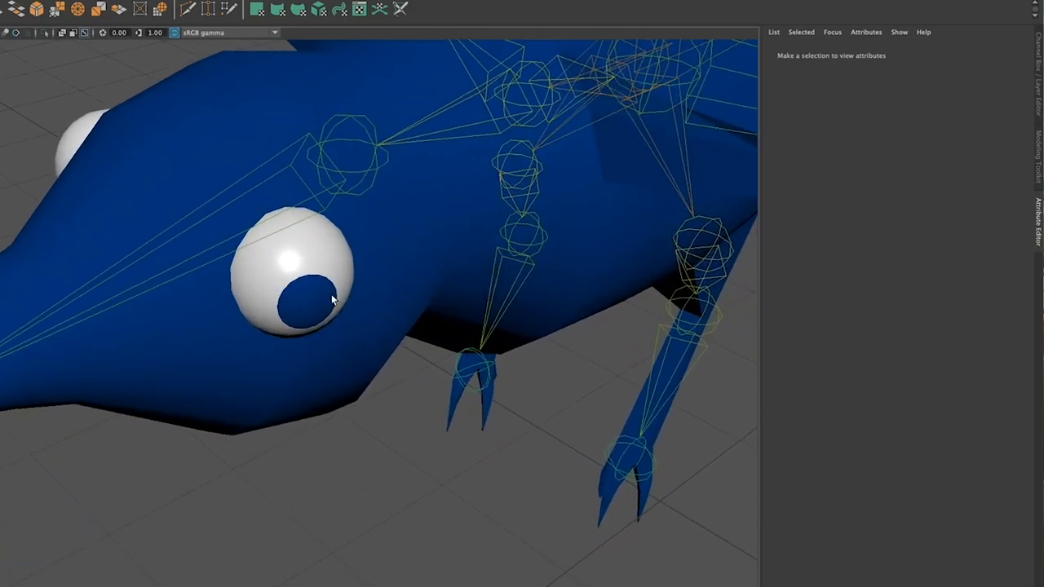
right_drag(316, 304, 313, 332)
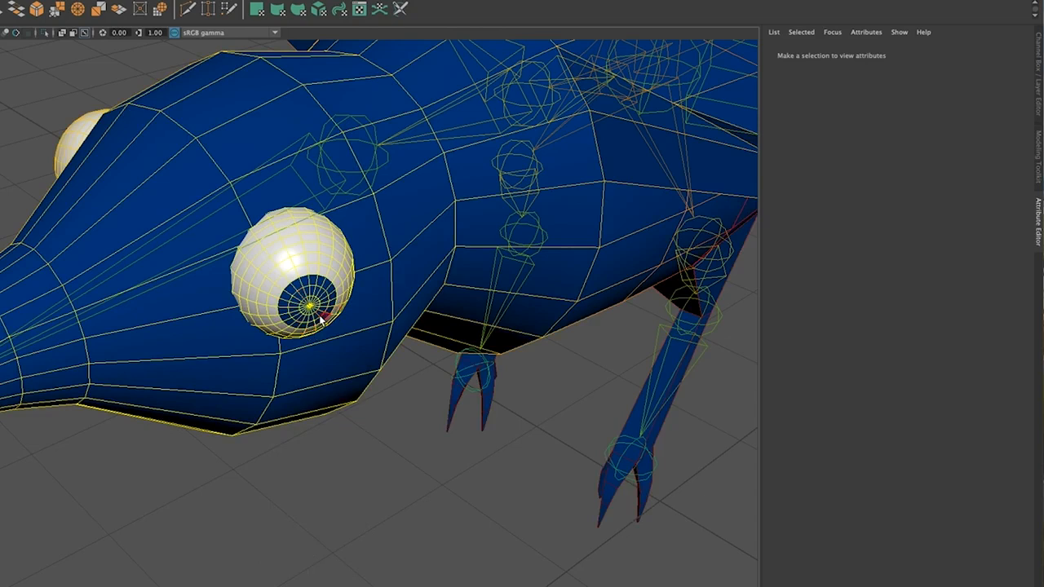
scroll(306, 326, up, 6)
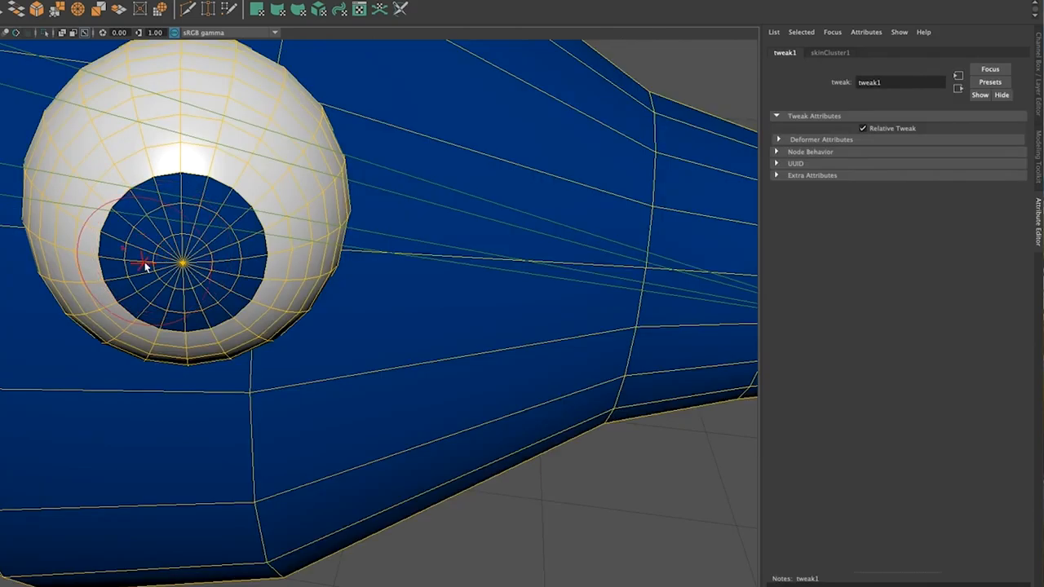
key(Tab)
mouse_move(132, 246)
mouse_down()
mouse_move(214, 236)
mouse_move(192, 265)
mouse_up()
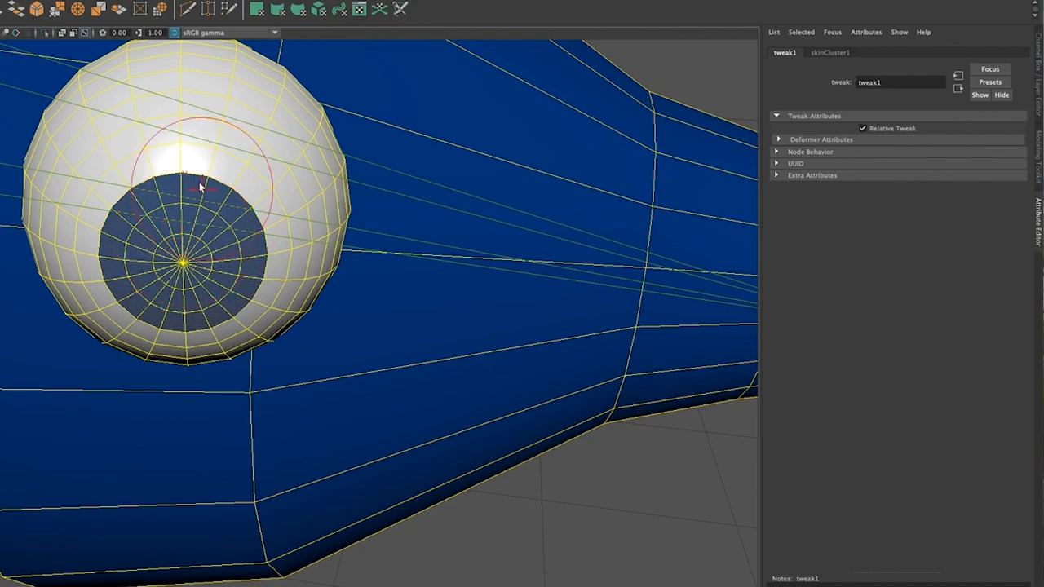
Assign a new black Blinn material to the selected pupil faces of both eyes, and clear the face selection
right_drag(198, 232, 211, 531)
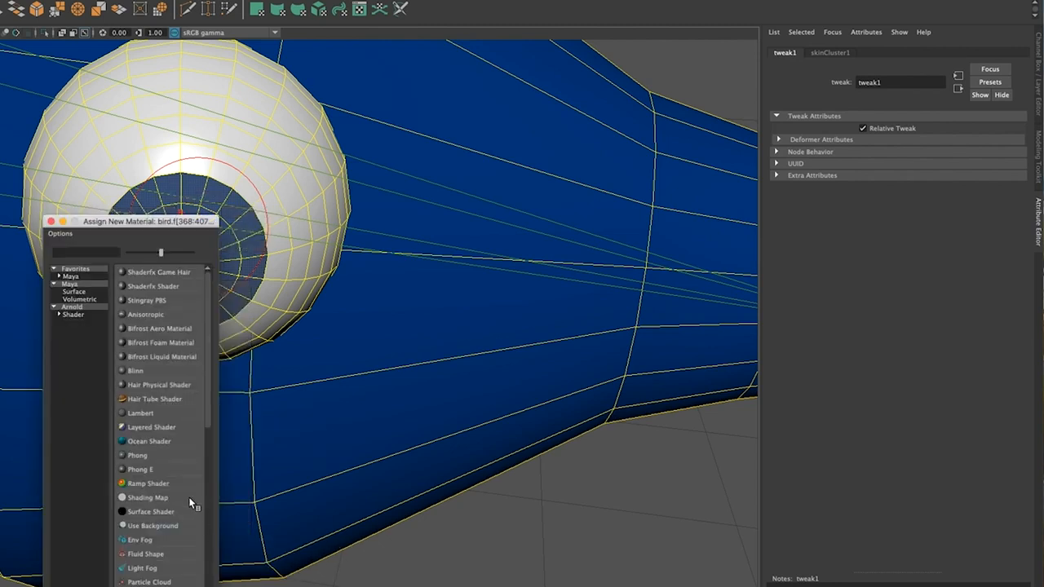
click(136, 371)
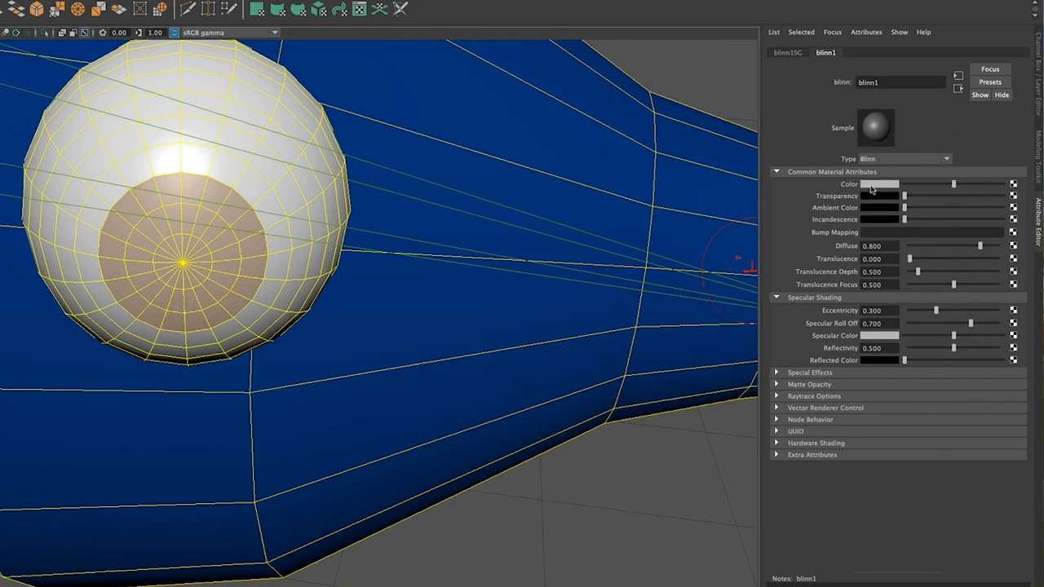
click(876, 185)
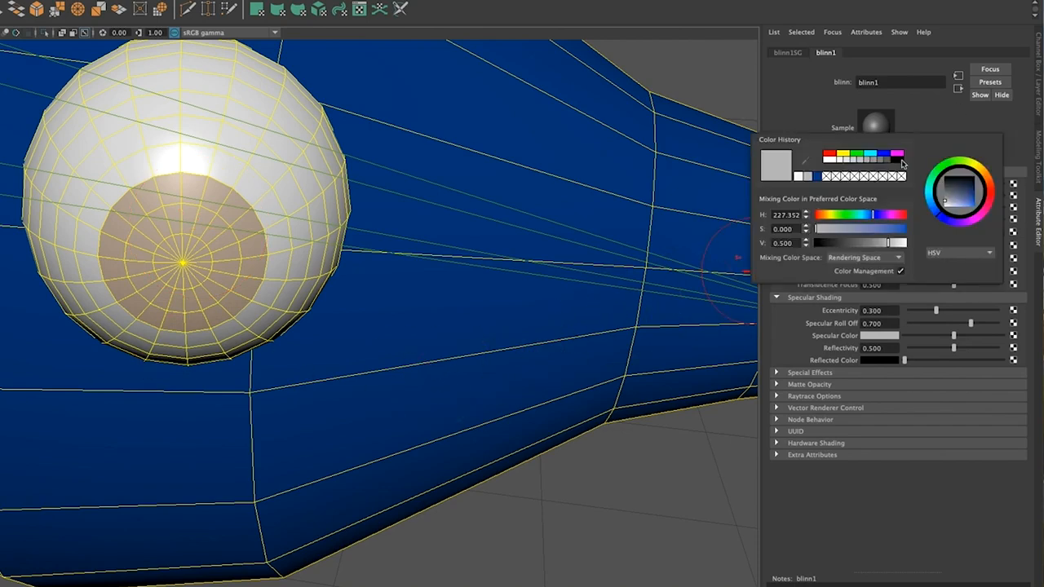
click(901, 163)
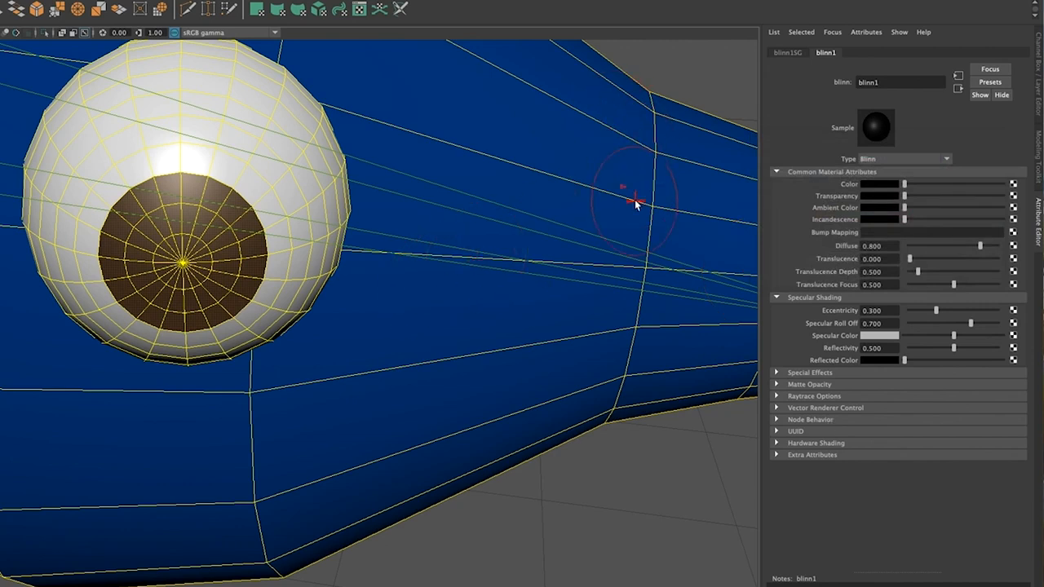
scroll(622, 204, down, 3)
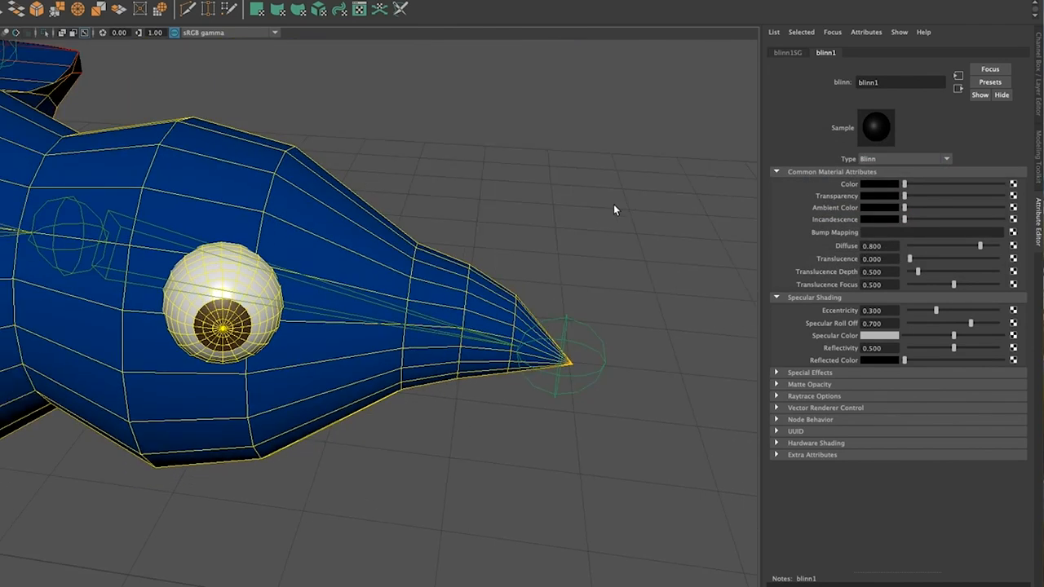
click(499, 218)
Select all faces of both bird legs, from the upper thighs down to the claws
alt+drag(563, 178, 461, 193)
scroll(461, 193, down, 5)
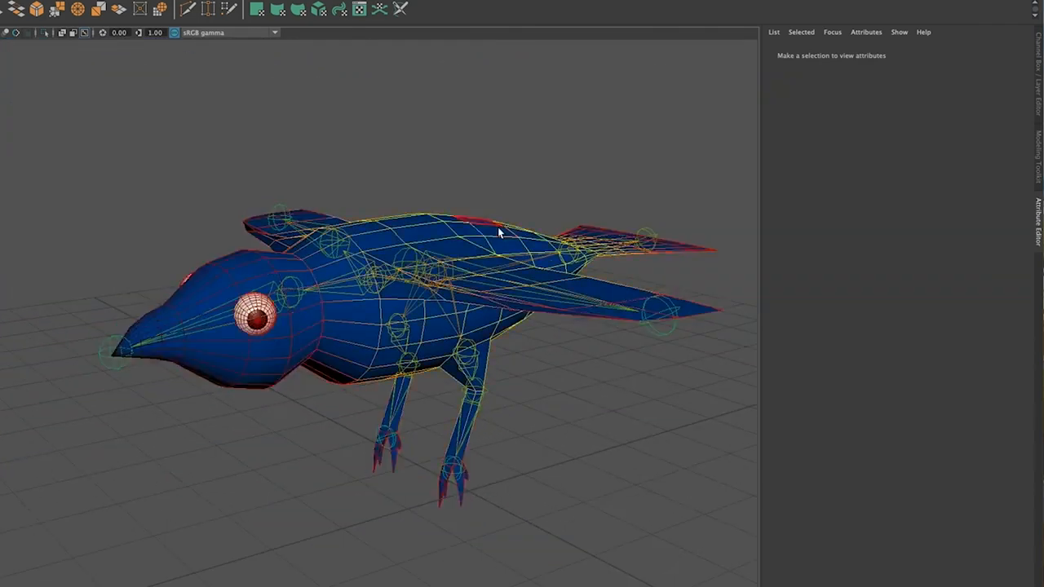
alt+middle_drag(497, 203, 455, 175)
scroll(318, 366, up, 4)
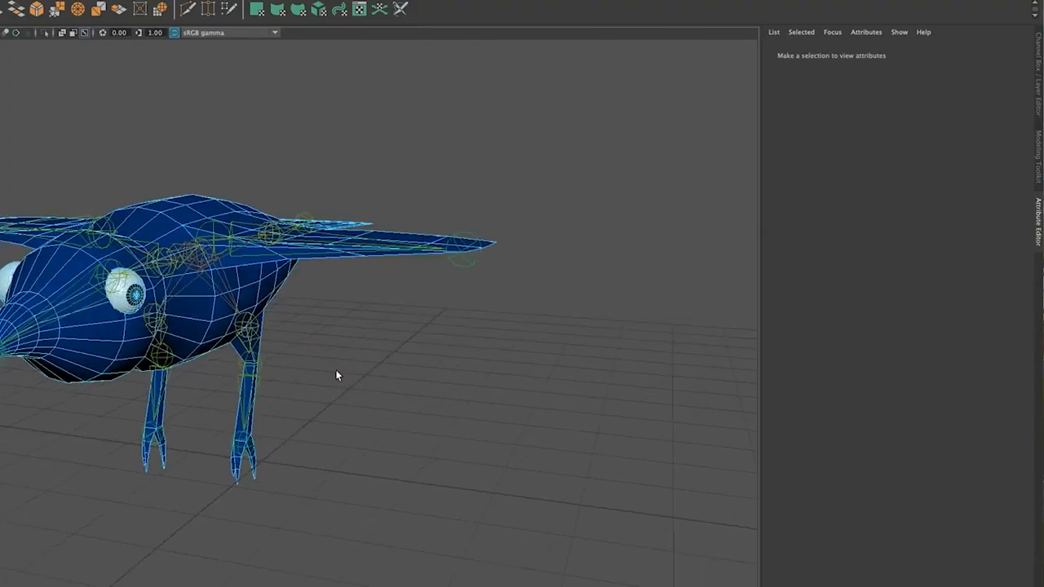
scroll(324, 365, up, 5)
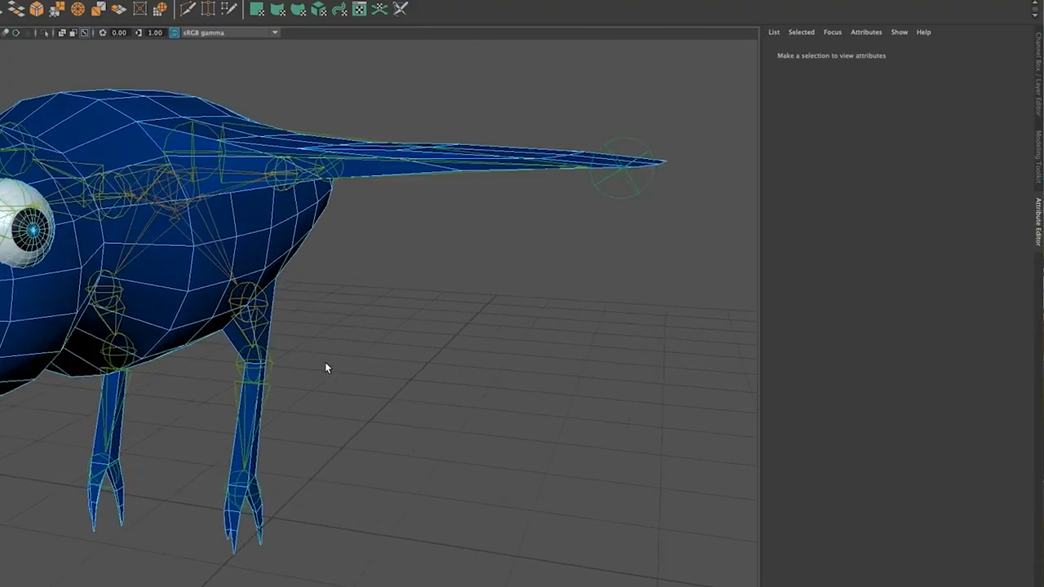
alt+drag(221, 333, 178, 326)
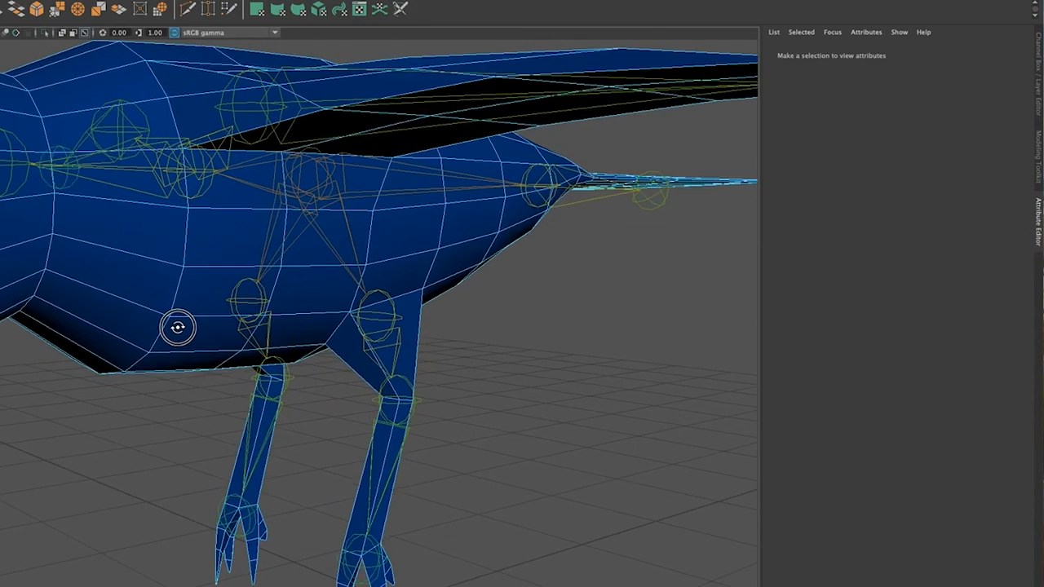
alt+drag(452, 375, 447, 458)
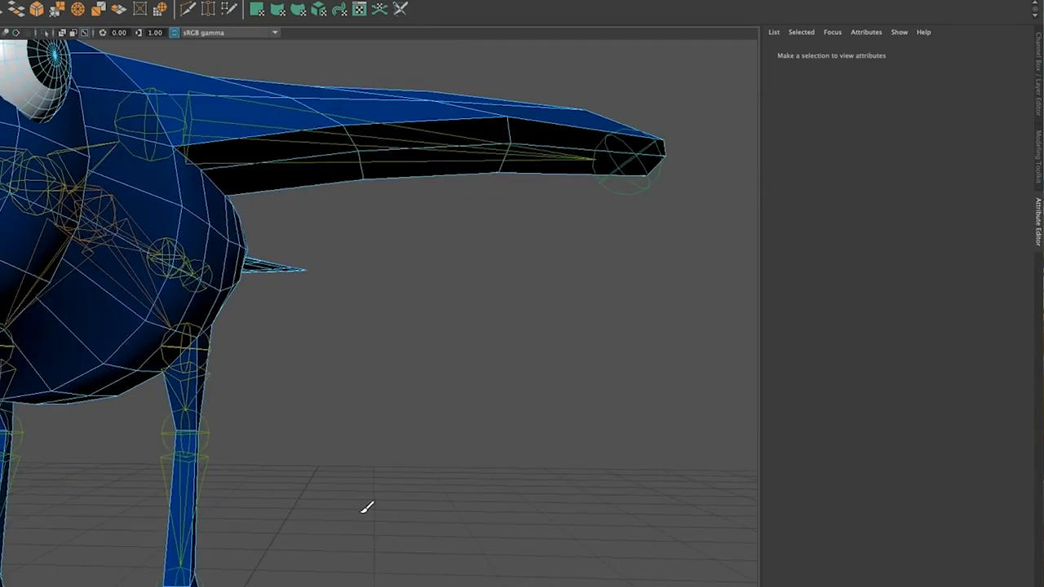
scroll(365, 509, down, 5)
alt+drag(364, 509, 331, 484)
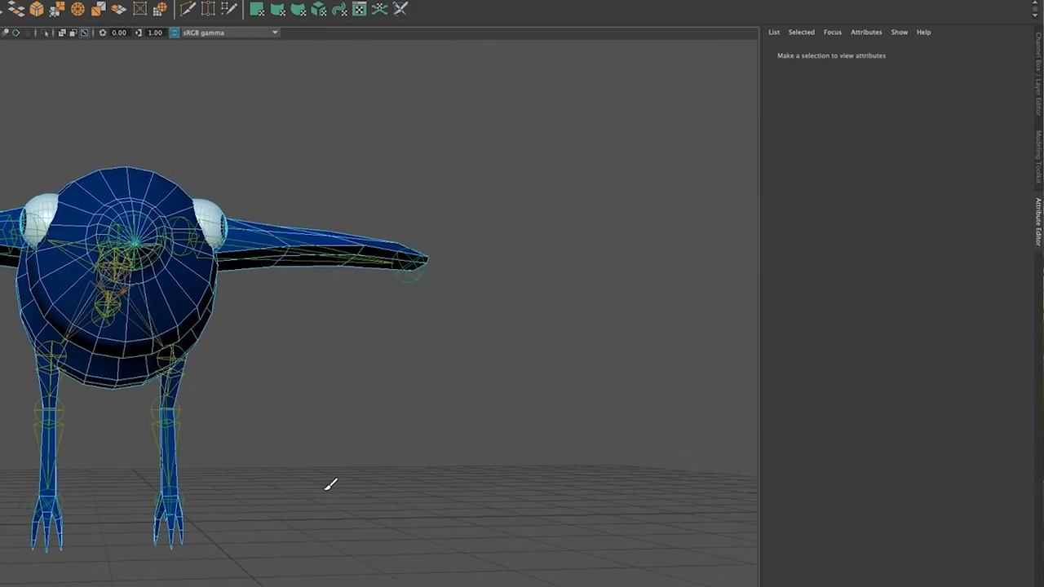
drag(8, 397, 160, 545)
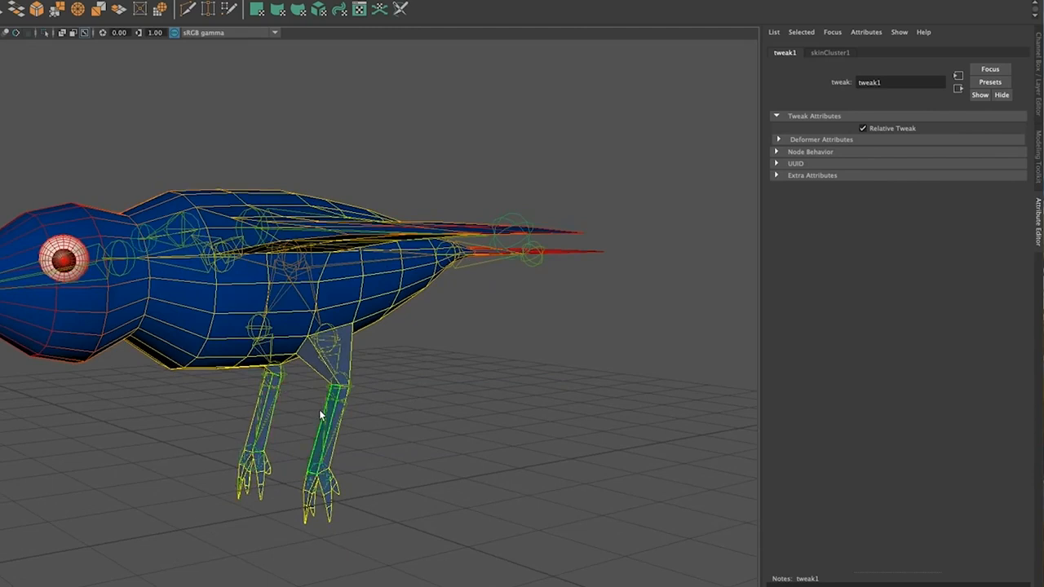
scroll(314, 411, up, 5)
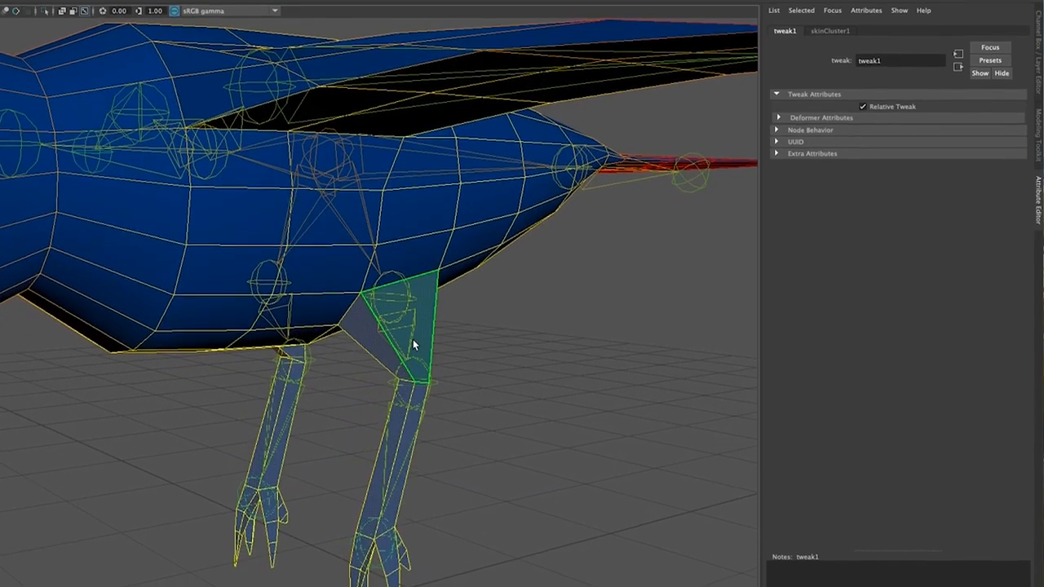
Assign a new Lambert material to the selected leg faces
right_click(411, 343)
right_drag(409, 231, 441, 499)
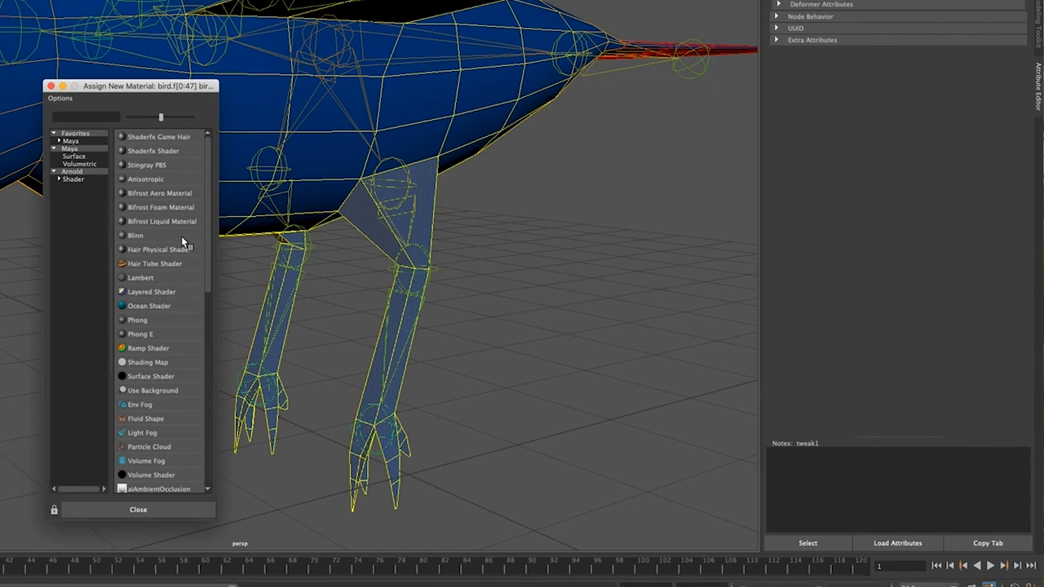
click(147, 278)
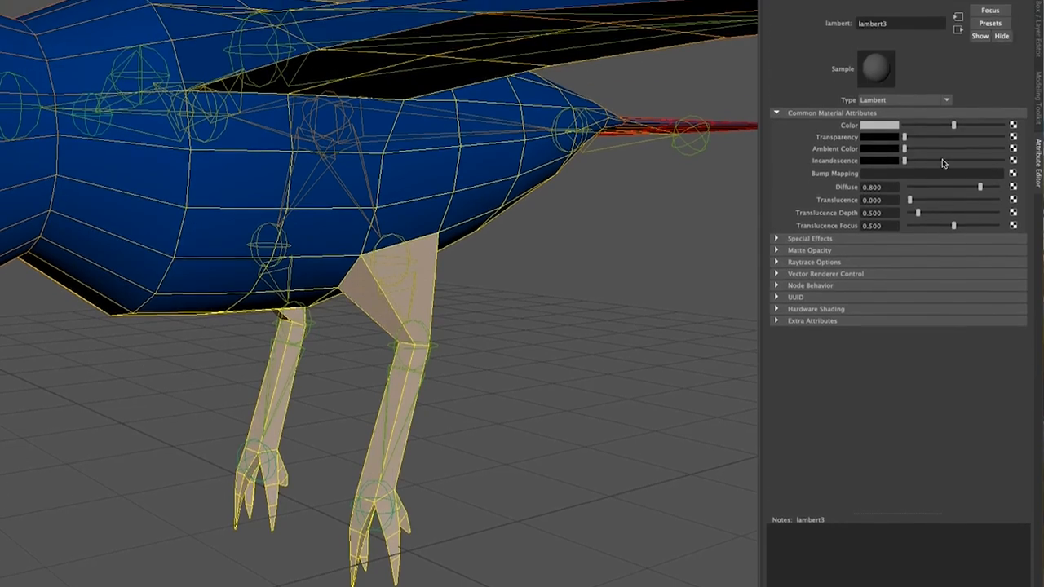
Set the leg material's color to dark brown with hue 9.128, saturation 0.922 and value 0.054, and clear the selection
click(878, 166)
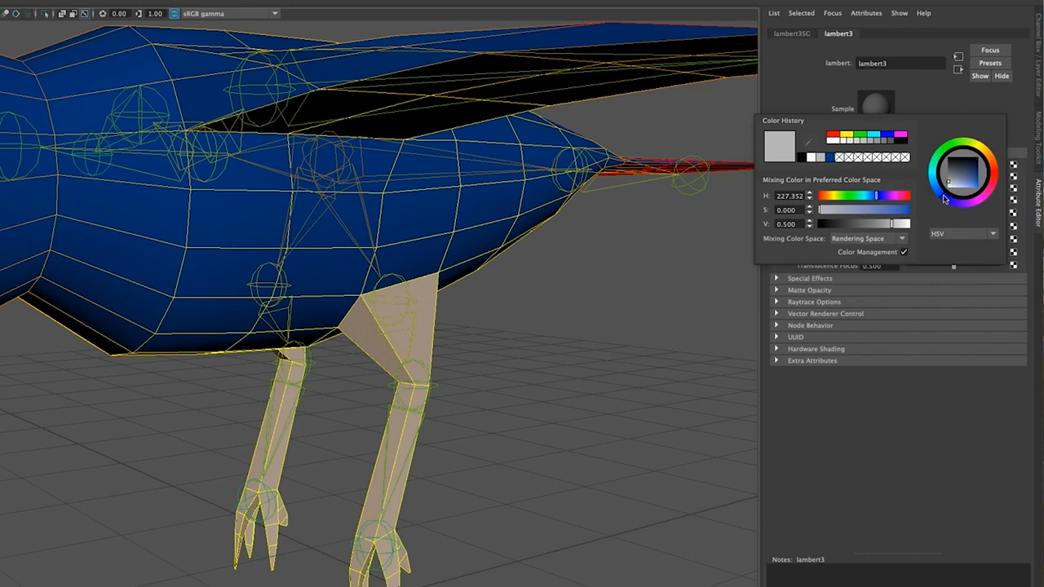
mouse_move(944, 199)
mouse_down()
mouse_move(982, 200)
mouse_move(996, 176)
mouse_move(993, 164)
mouse_move(975, 168)
mouse_up()
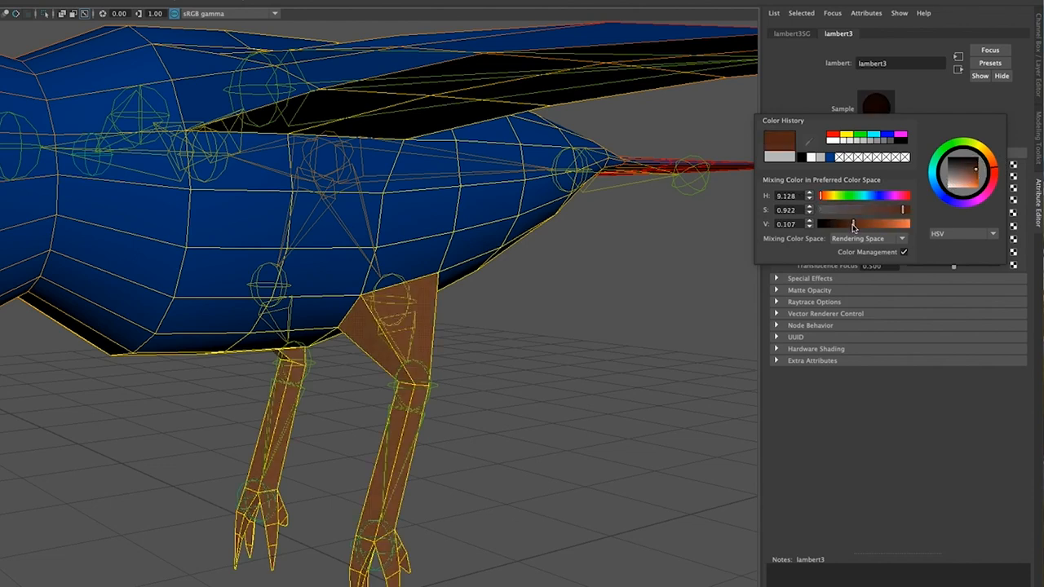
drag(854, 228, 846, 226)
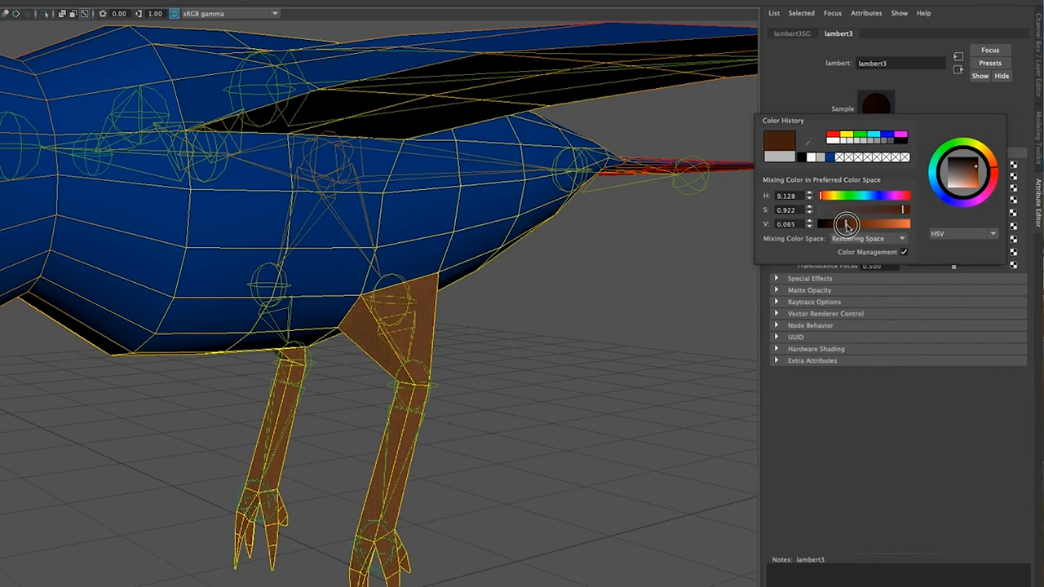
drag(846, 226, 846, 225)
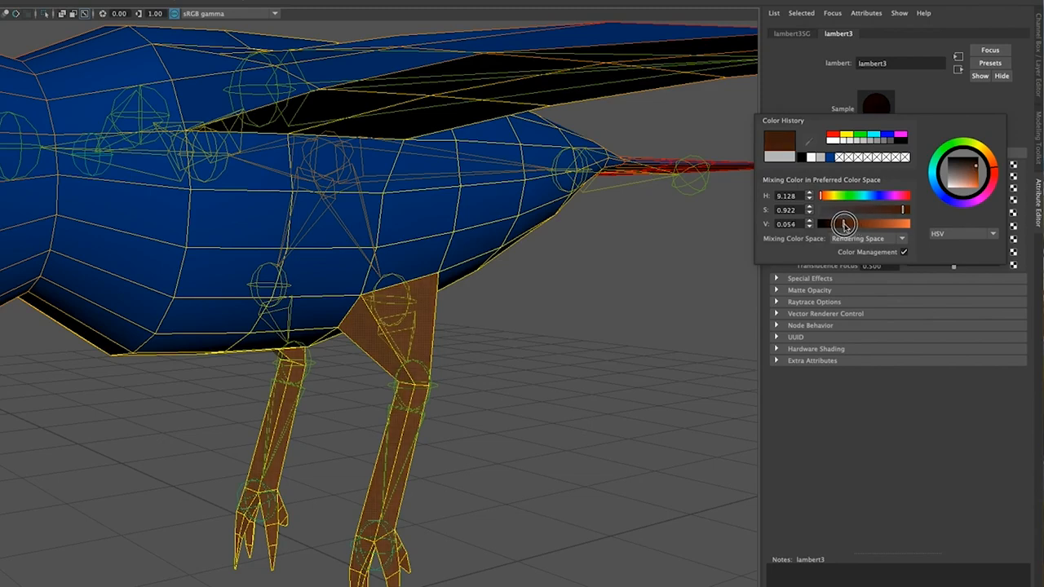
click(533, 346)
click(499, 364)
Select the upper thigh faces of both legs through the side view, and return to the perspective view
alt+drag(458, 396, 506, 383)
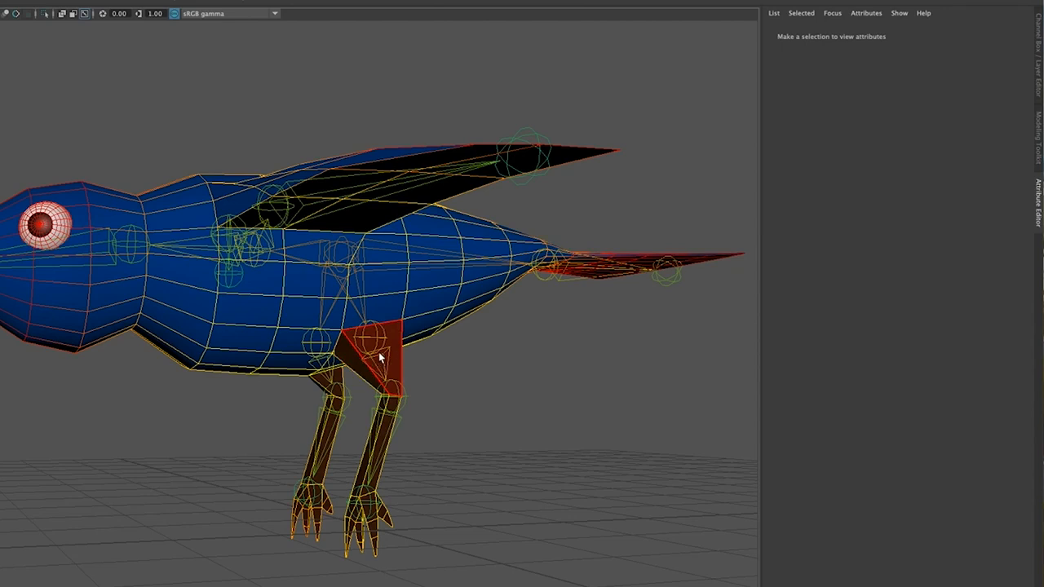
alt+drag(435, 378, 380, 372)
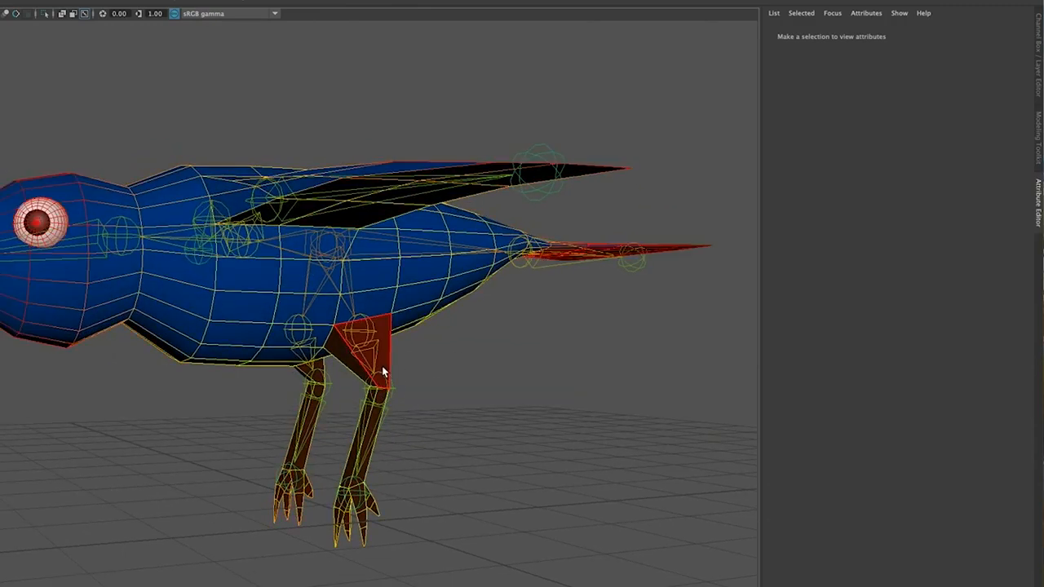
alt+drag(389, 363, 409, 413)
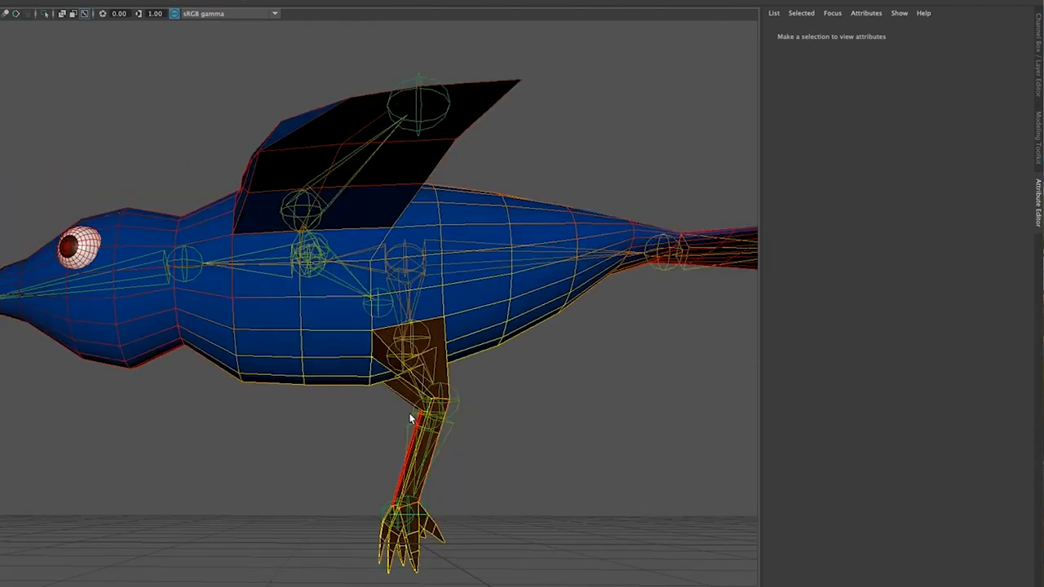
key(space)
key(space)
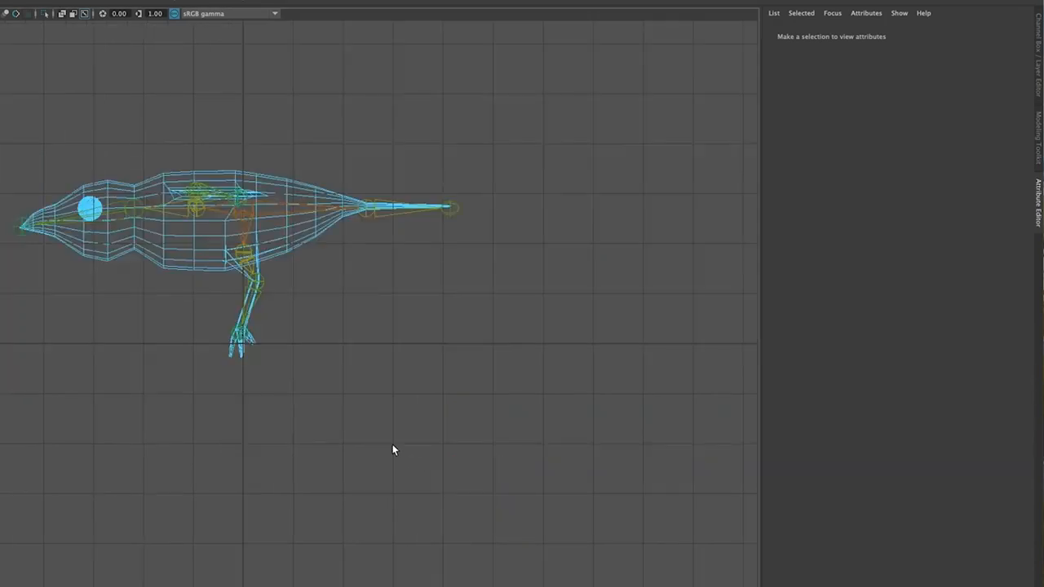
scroll(393, 449, up, 5)
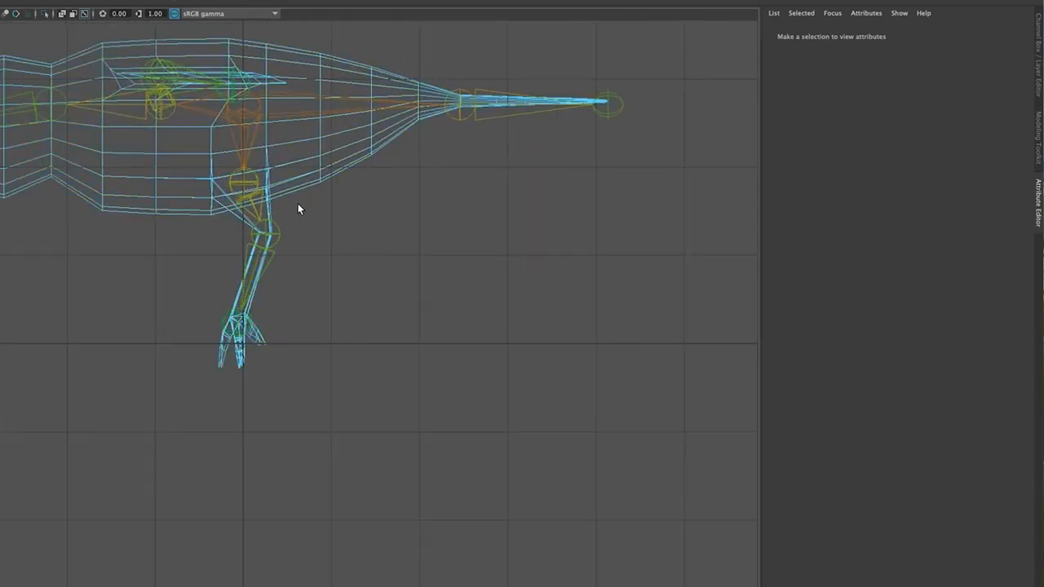
click(268, 214)
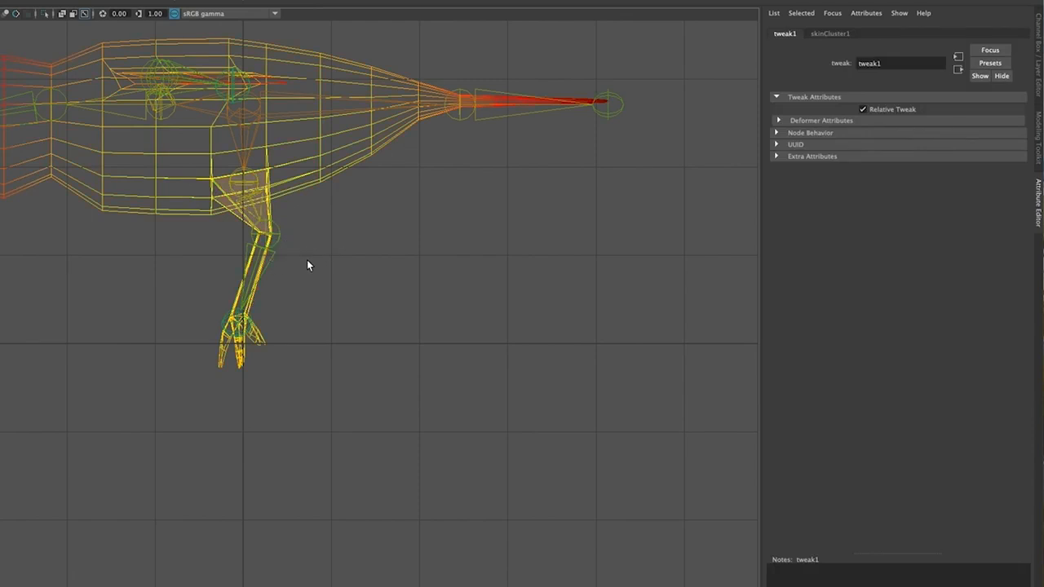
key(space)
key(space)
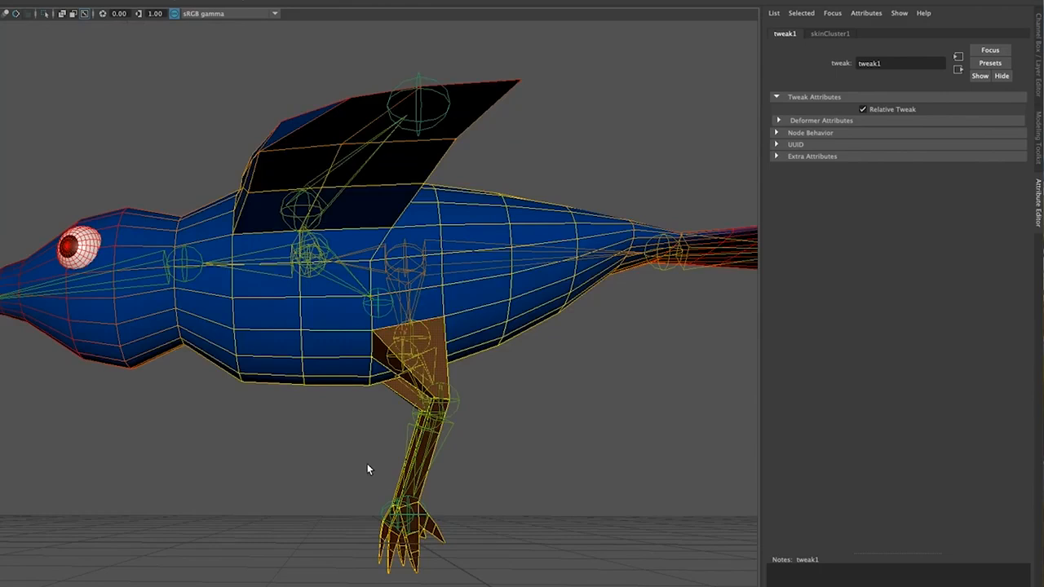
alt+drag(400, 465, 458, 470)
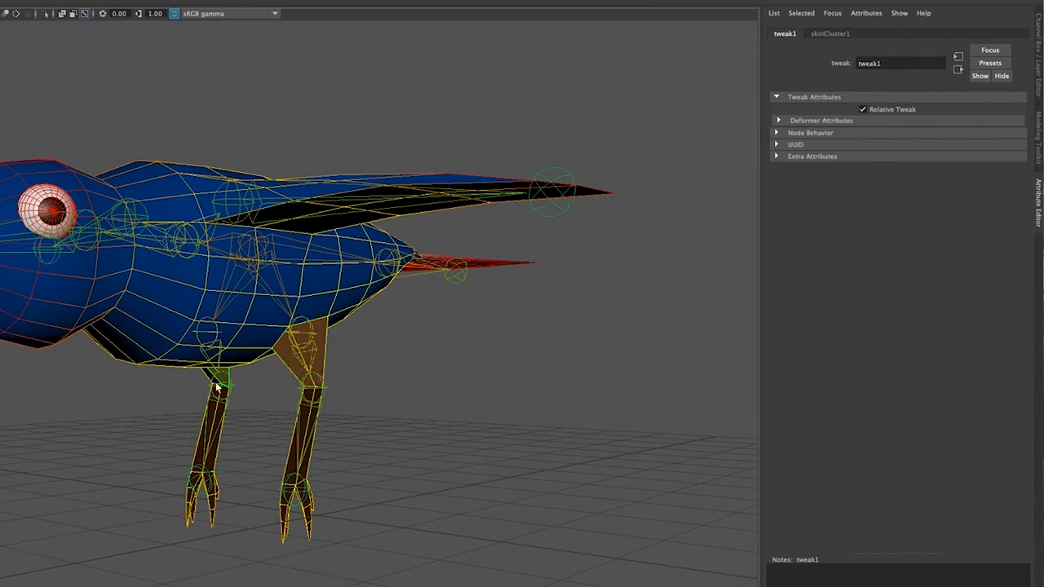
Assign the existing blue body material to the selected upper thigh faces and clear the selection
alt+drag(454, 447, 417, 440)
alt+middle_drag(477, 389, 344, 332)
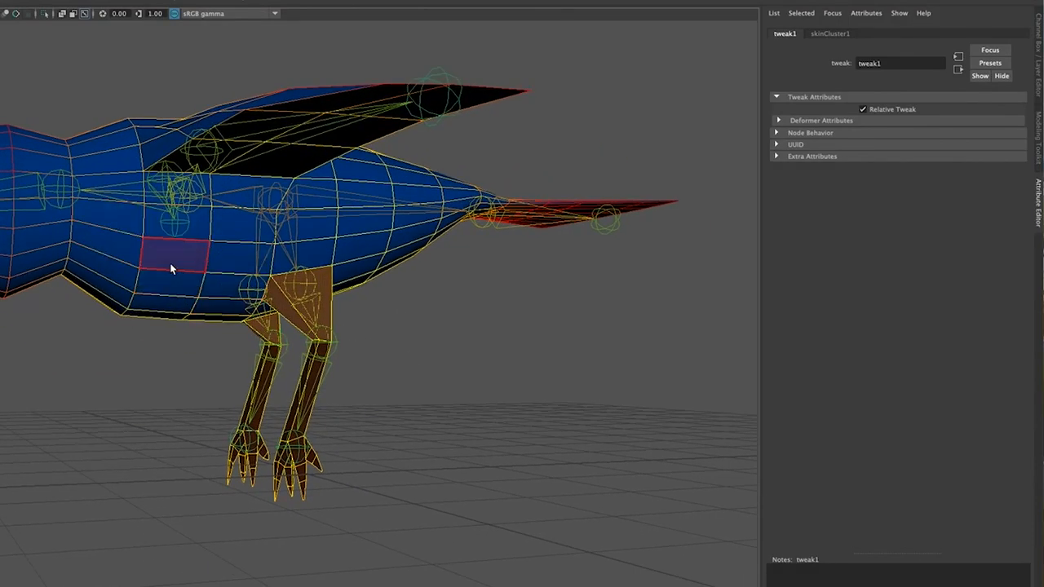
right_click(323, 295)
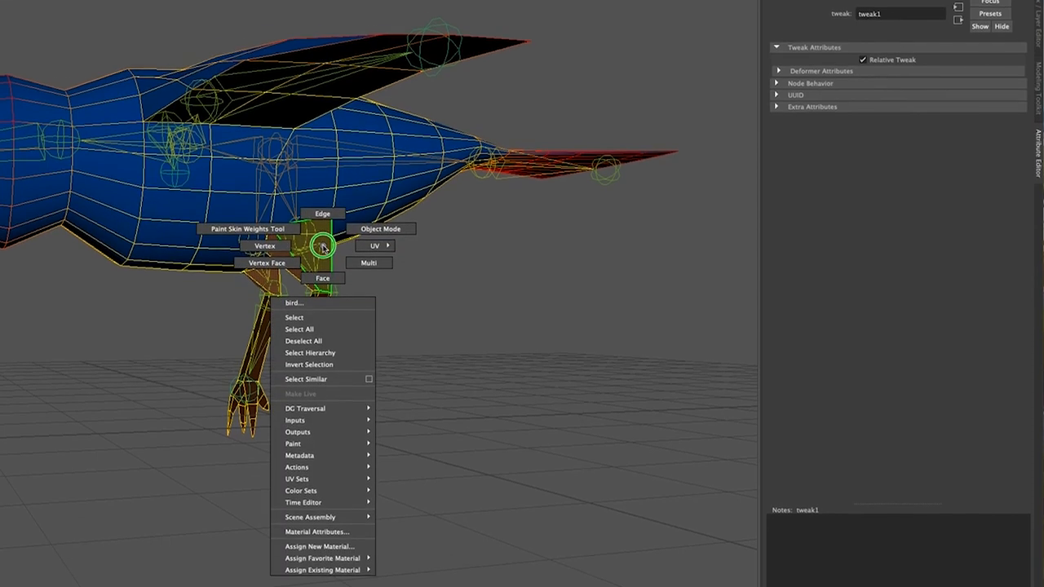
right_drag(323, 214, 411, 546)
click(420, 373)
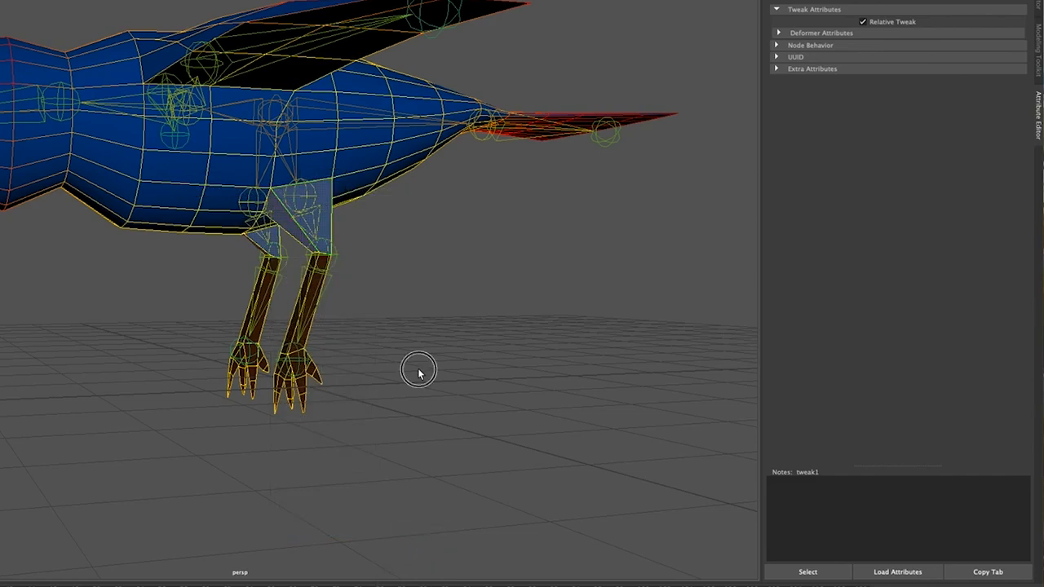
alt+drag(315, 343, 417, 279)
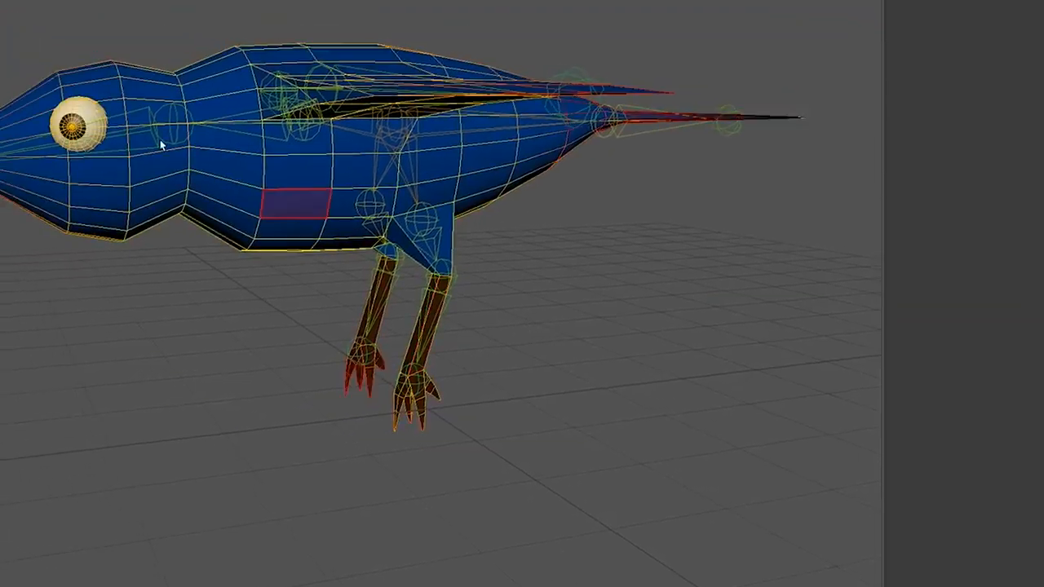
Open the Hypershade and rename the dark brown Lambert material to legs
click(155, 11)
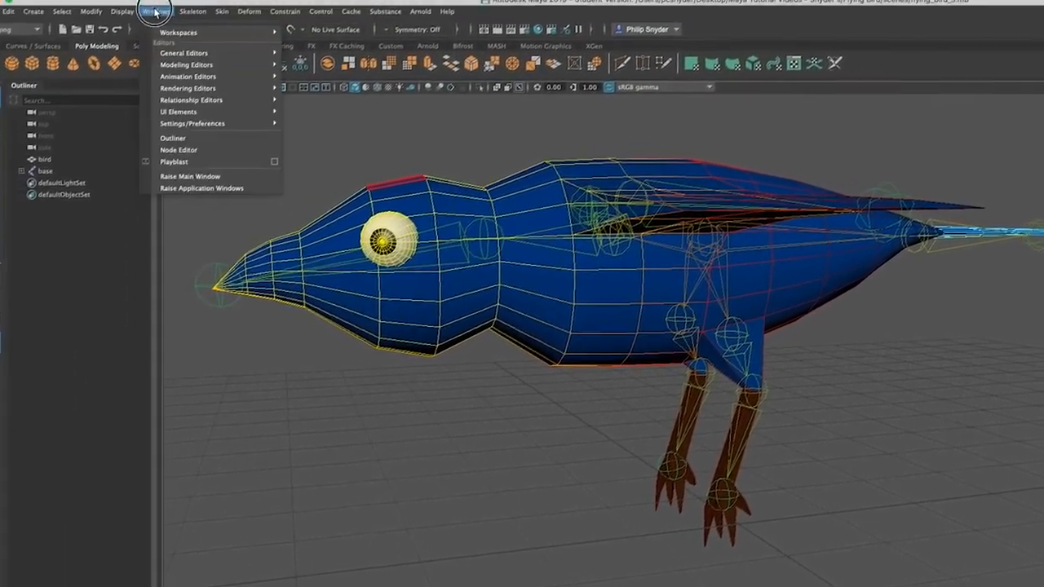
mouse_move(194, 82)
mouse_move(225, 97)
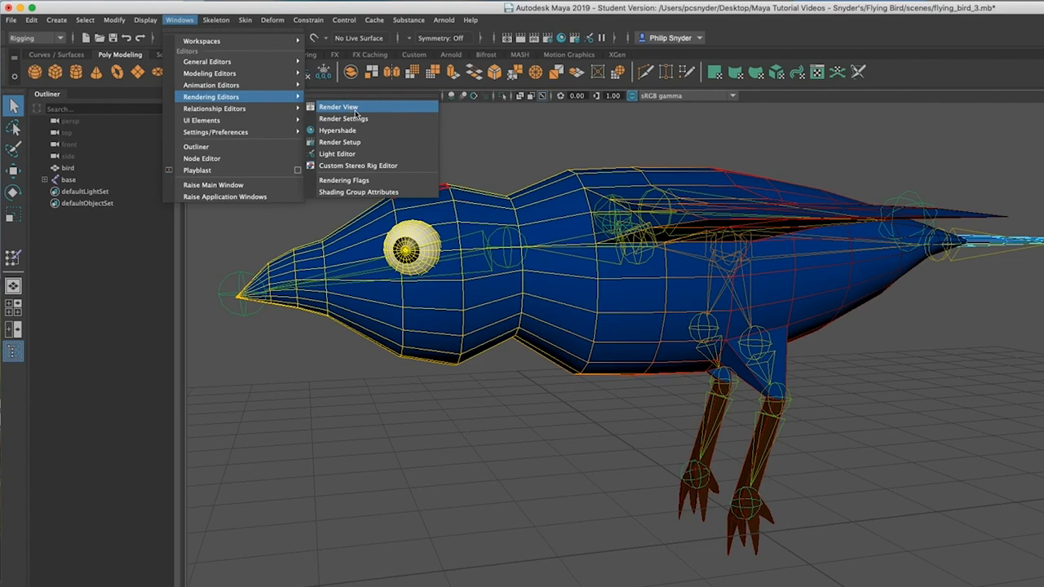
click(360, 132)
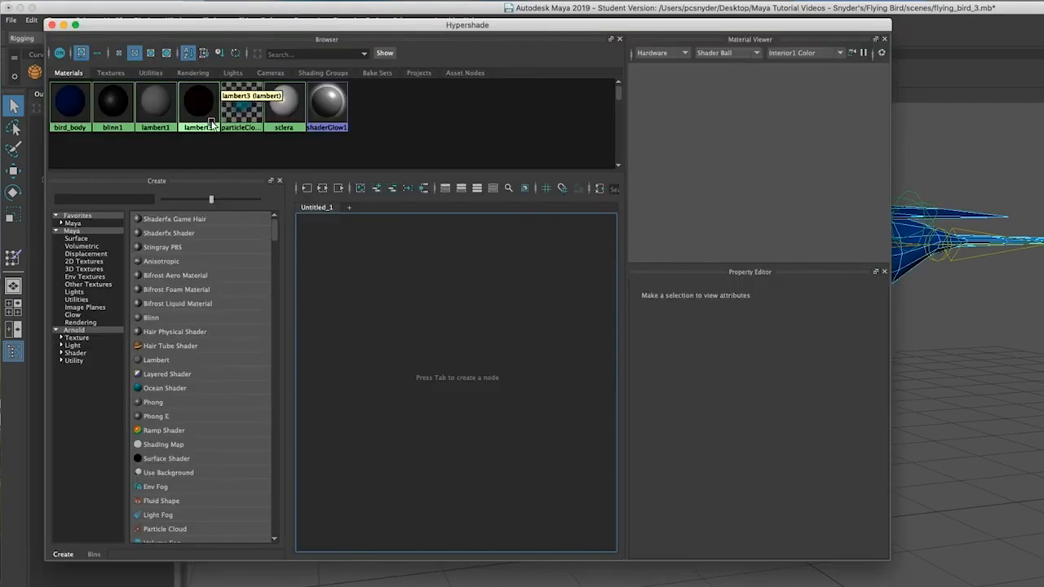
click(197, 106)
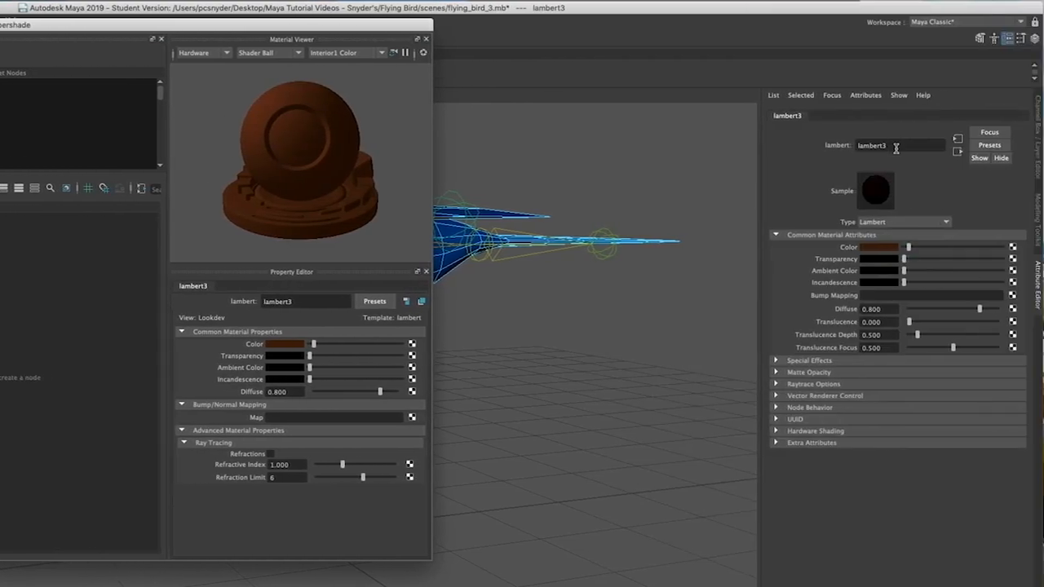
drag(894, 147, 830, 150)
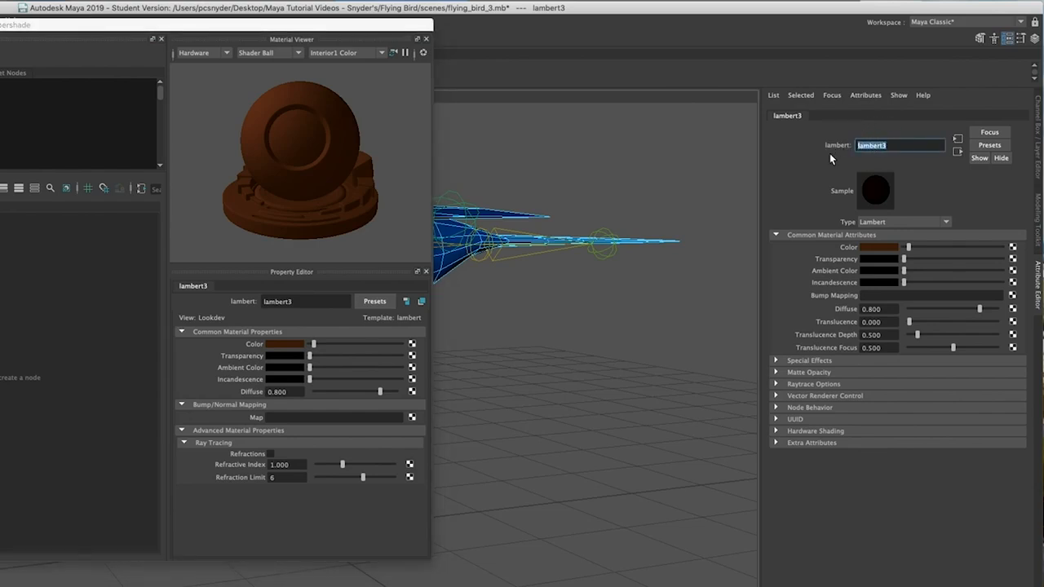
text(legs)
key(Return)
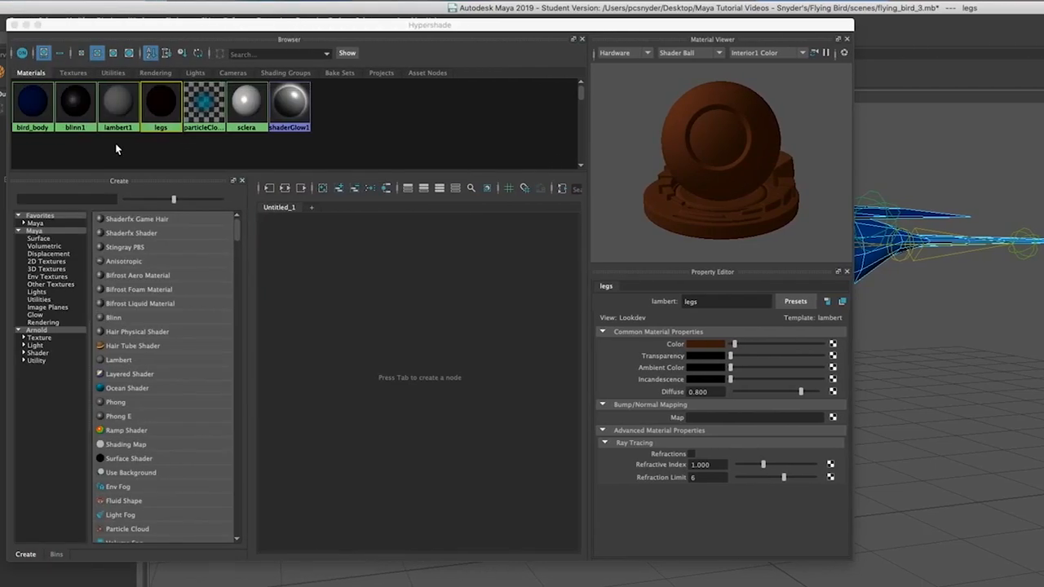
Rename the black Blinn material to pupils and move the Hypershade out of the way of the bird
click(77, 104)
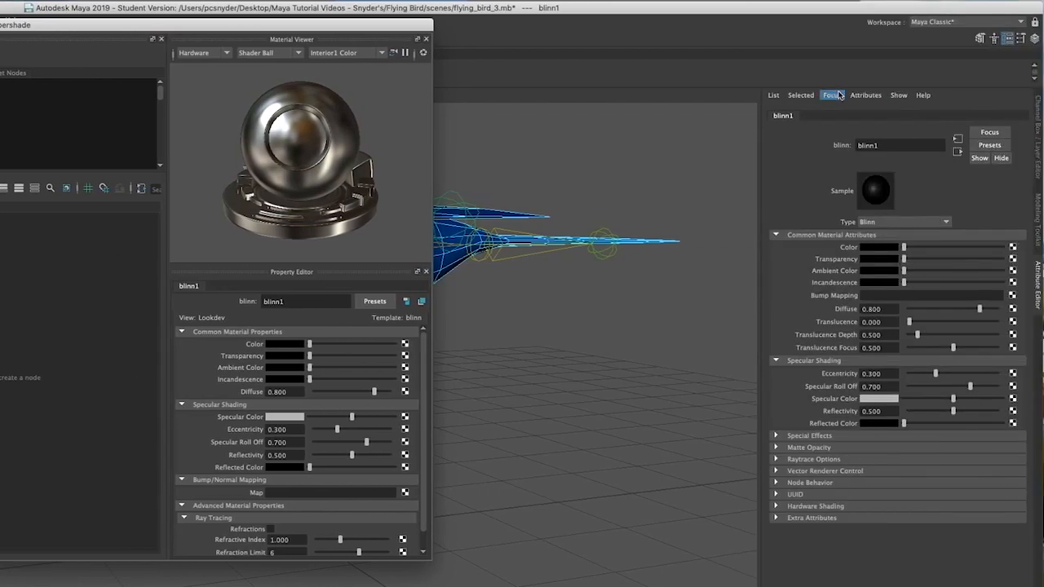
click(869, 145)
text(pupils)
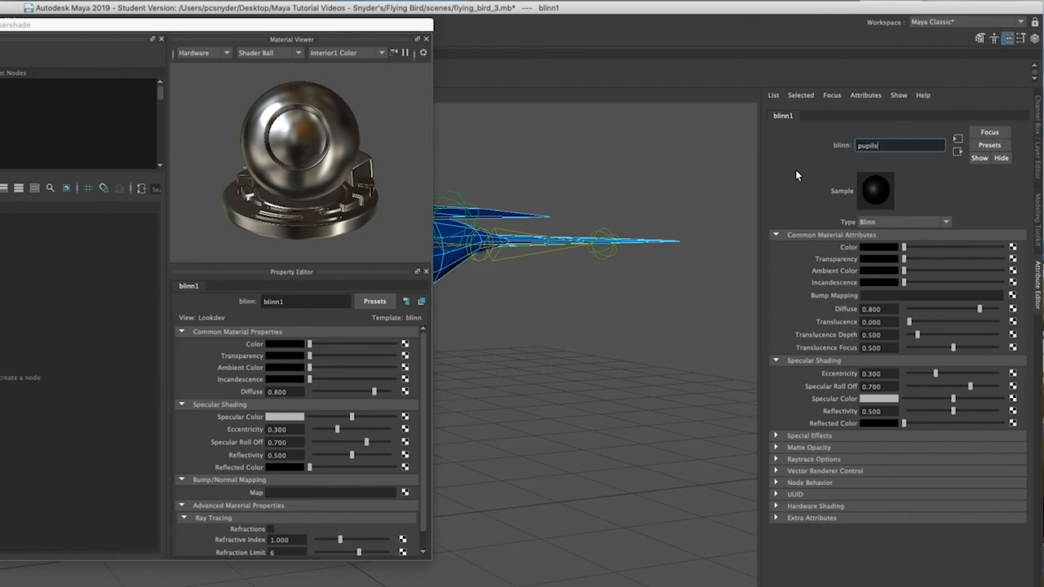
key(Return)
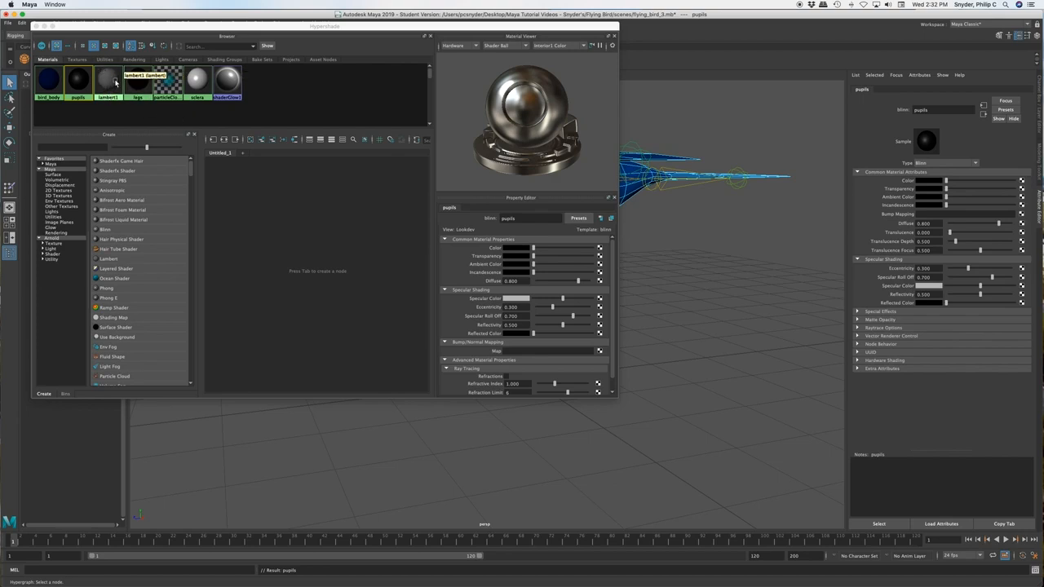
drag(323, 26, 0, 33)
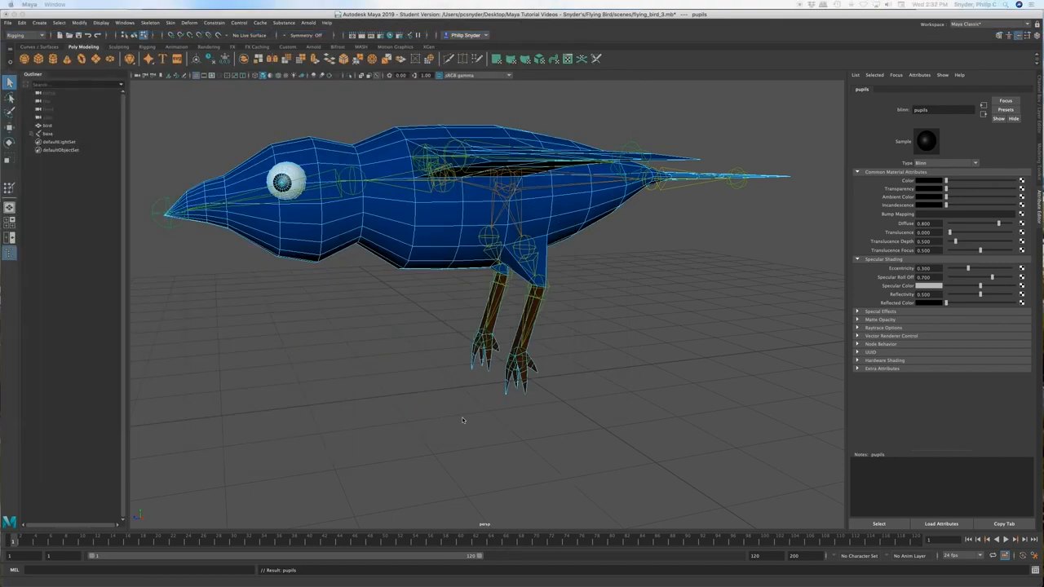
Select all faces of the bird's beak, on both sides and underneath, with the Paint Selection Tool
alt+drag(554, 489, 648, 430)
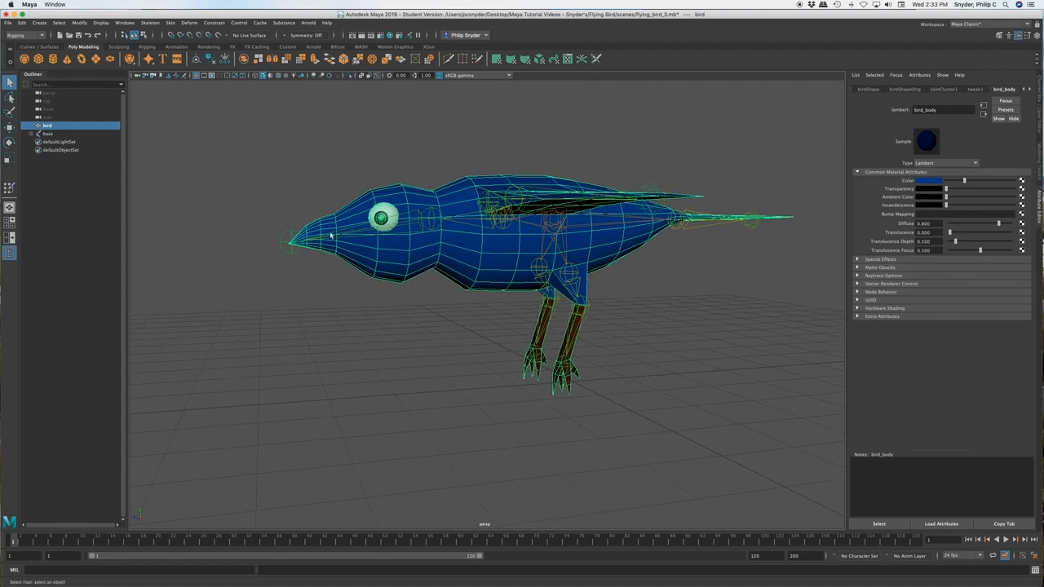
right_drag(325, 228, 330, 255)
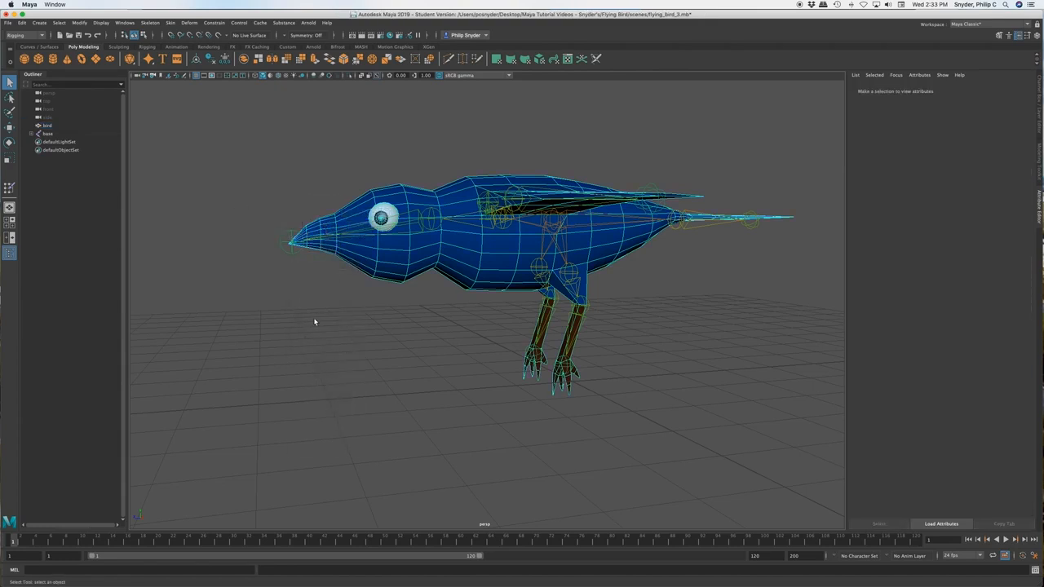
click(10, 112)
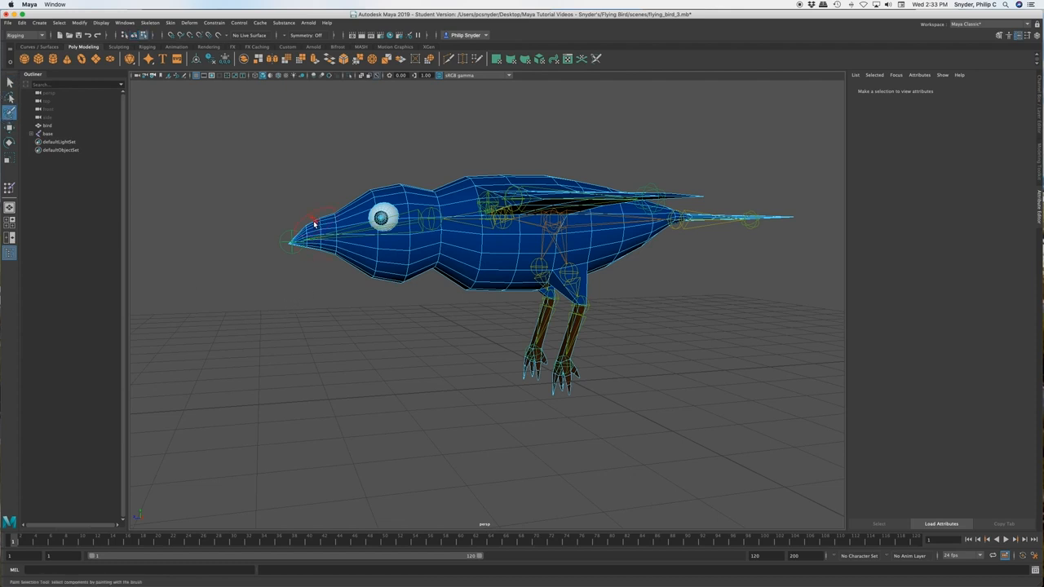
mouse_move(307, 226)
mouse_down()
mouse_move(311, 244)
mouse_move(318, 219)
mouse_up()
alt+drag(315, 324, 455, 368)
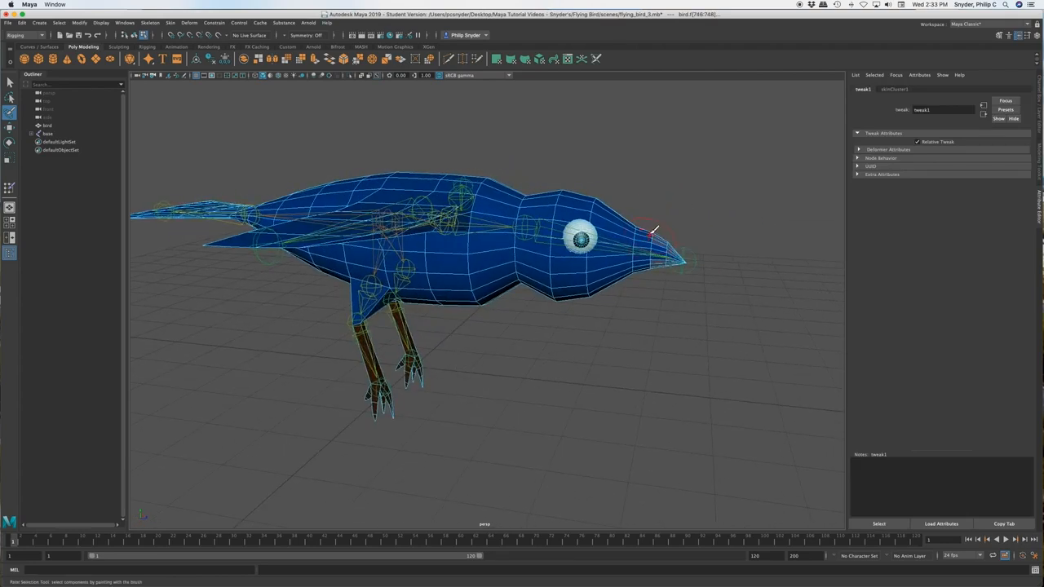
mouse_move(660, 230)
mouse_down()
mouse_move(652, 249)
mouse_move(672, 261)
mouse_move(636, 248)
mouse_move(646, 227)
mouse_up()
alt+drag(636, 364, 611, 312)
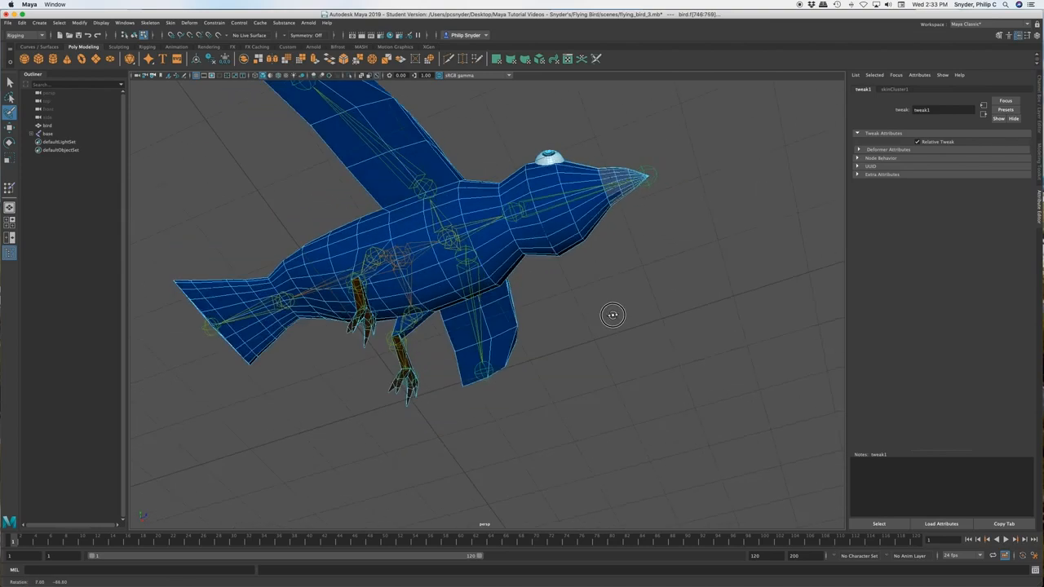
alt+drag(629, 268, 500, 308)
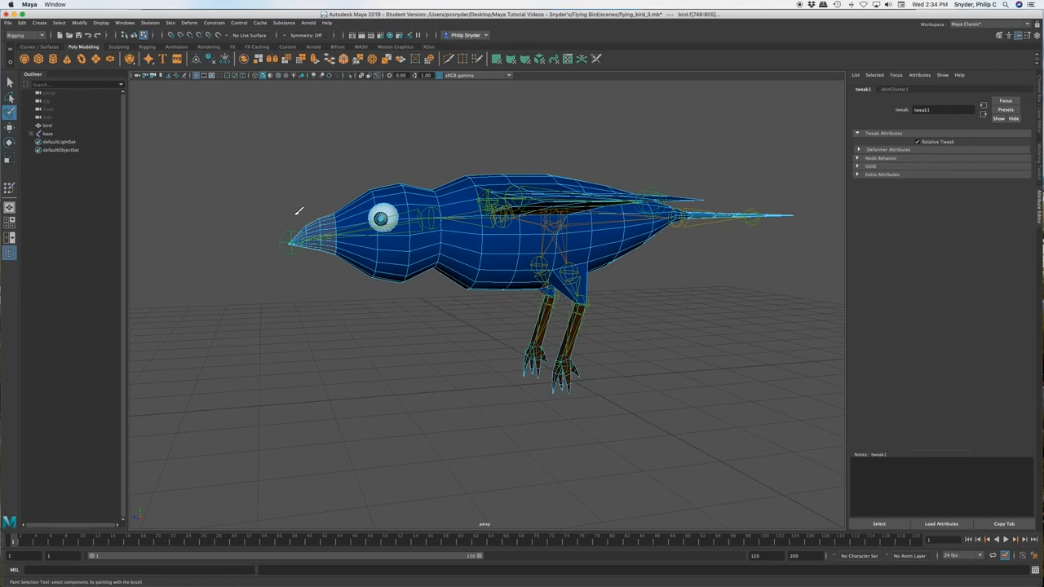
key(q)
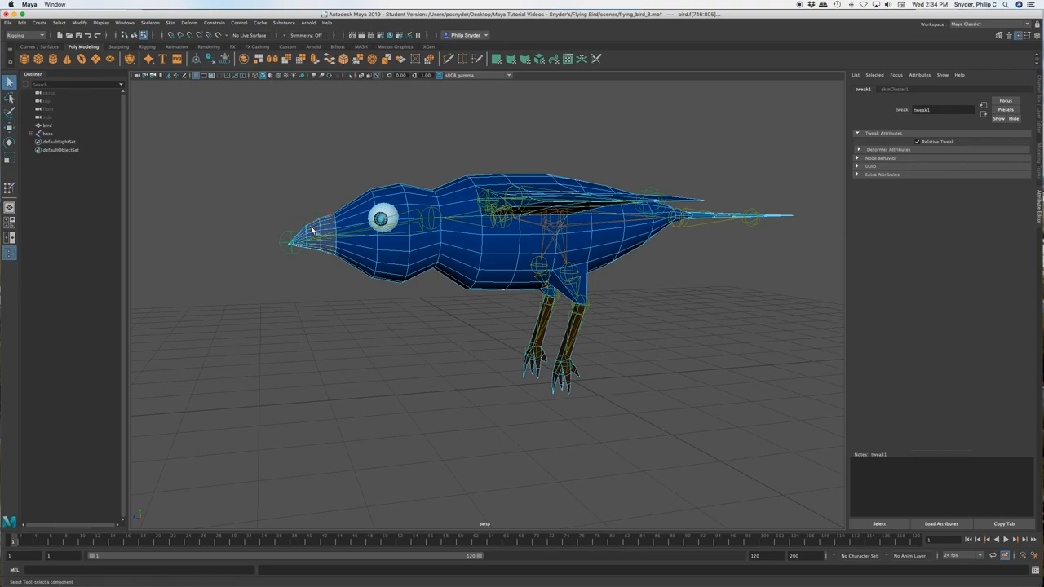
Assign a new Blinn material to the selected beak faces and name it beak1
right_click(313, 230)
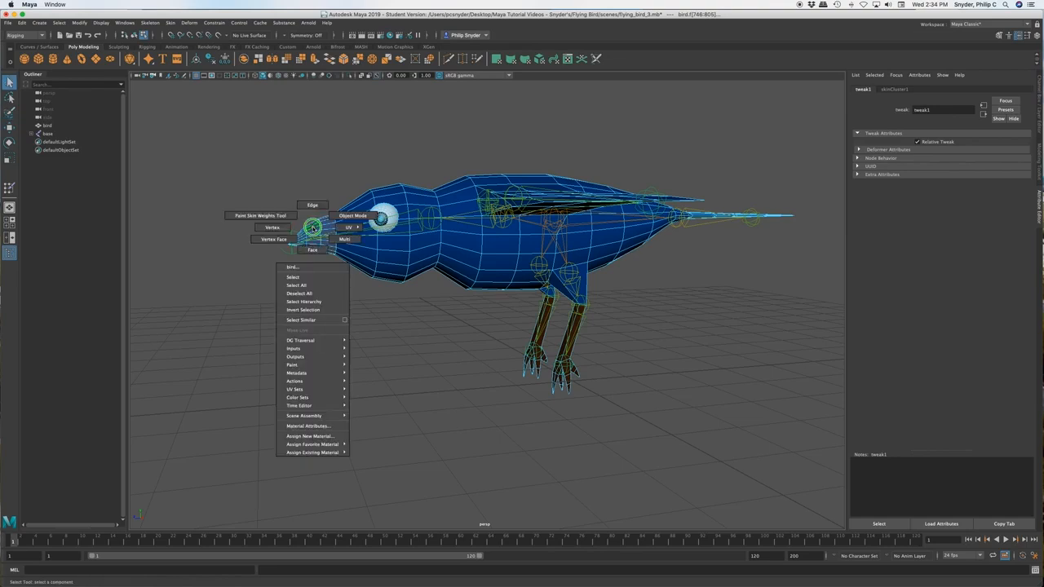
click(329, 437)
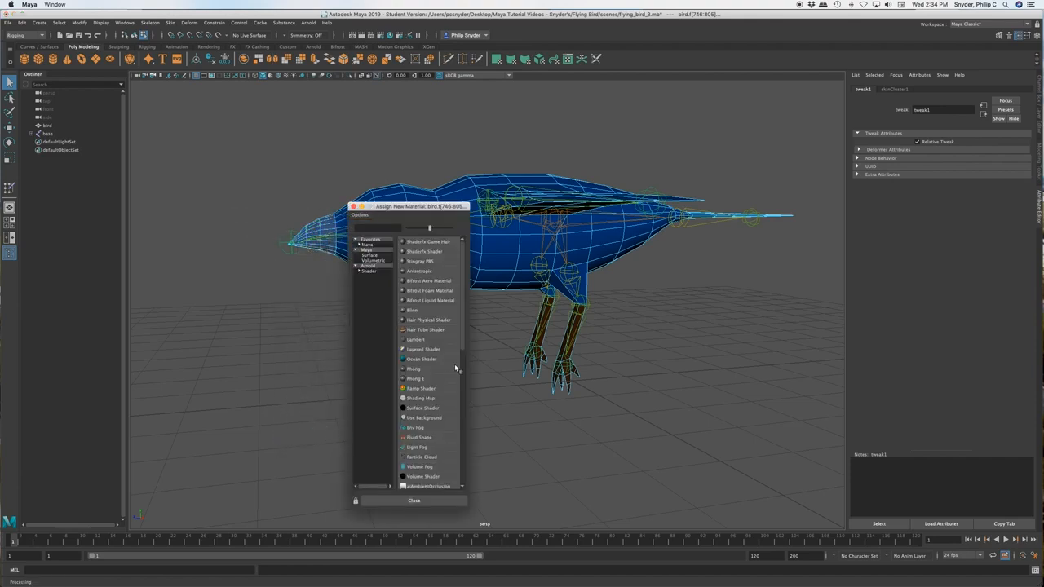
click(422, 310)
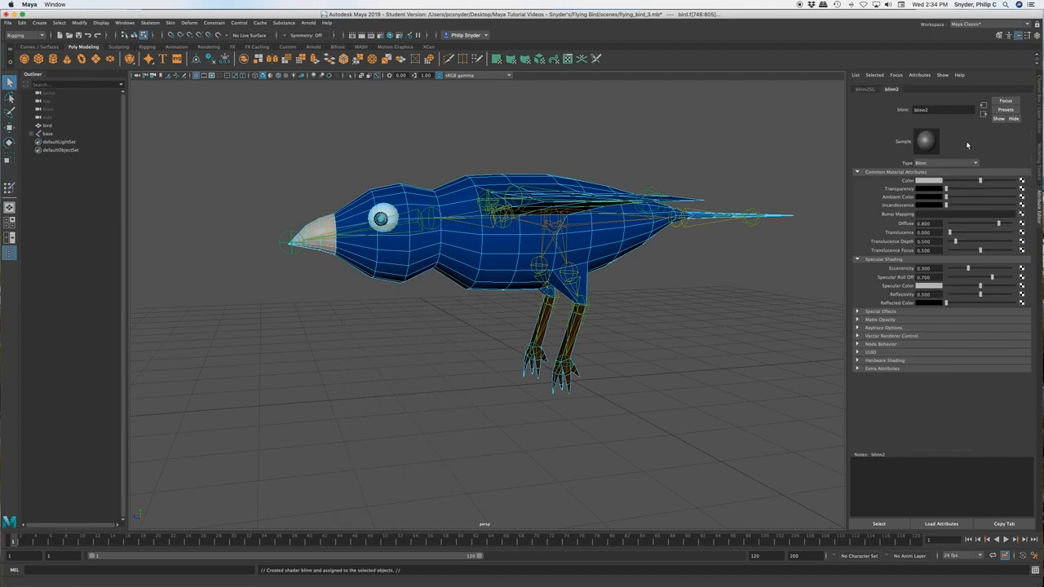
double_click(939, 108)
key(Return)
Set the beak material's color to a saturated orange and clear the face selection
click(929, 180)
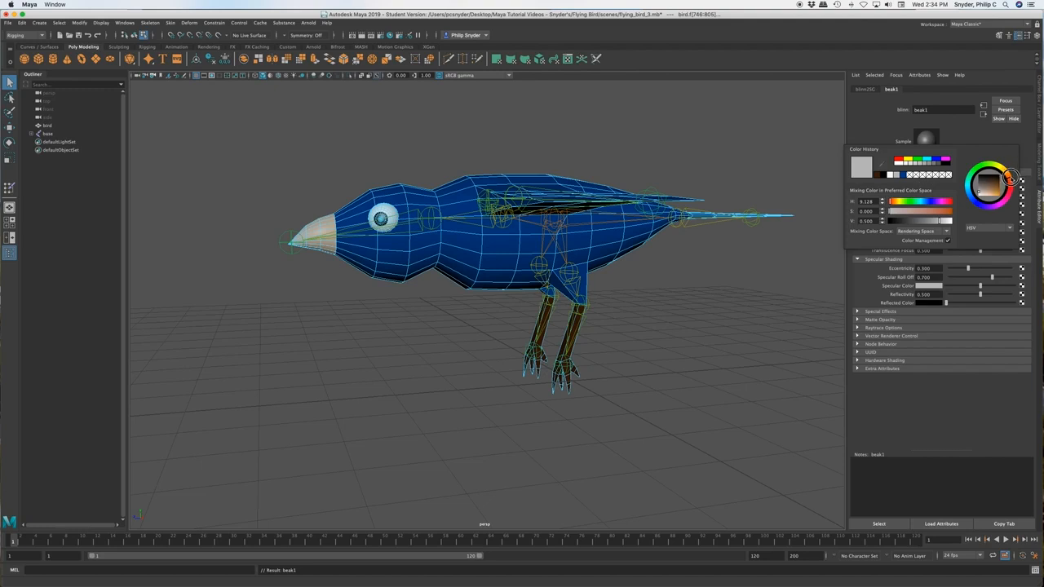
drag(995, 198, 999, 189)
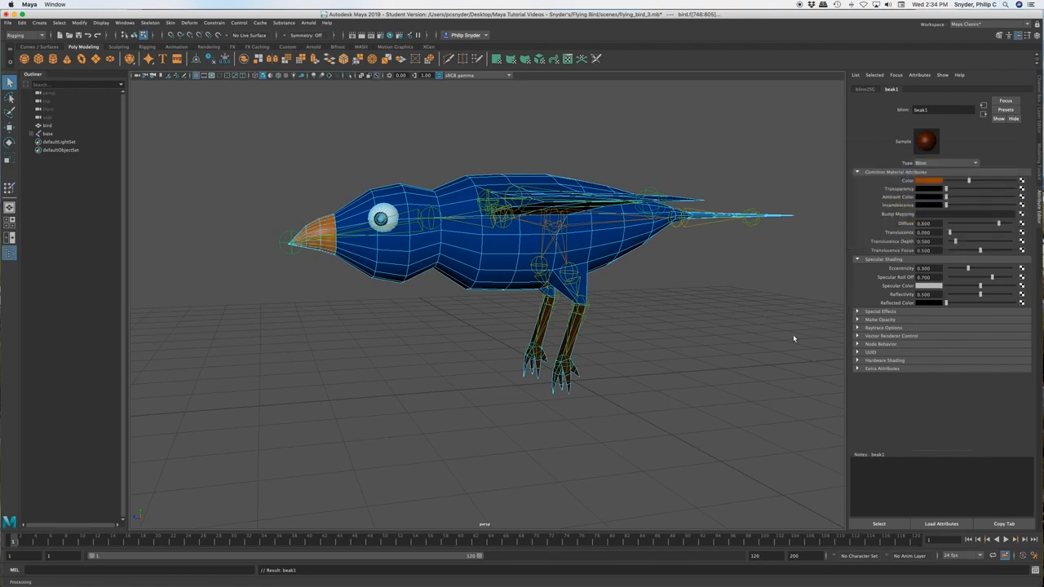
click(720, 327)
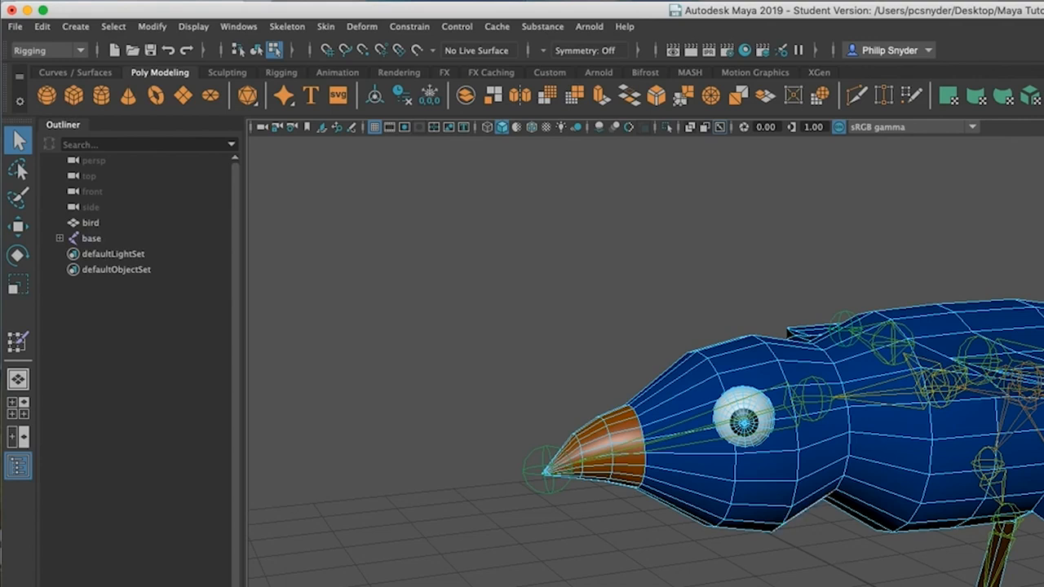
Switch to the Modeling menu set, select the whole bird mesh in object mode, and smooth it
click(82, 50)
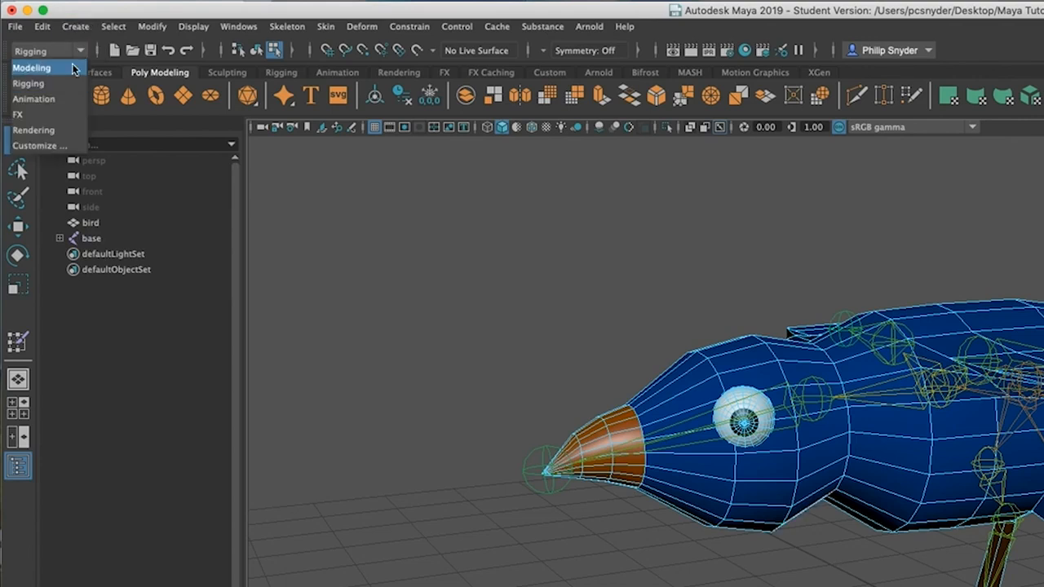
click(75, 67)
right_drag(910, 452, 976, 436)
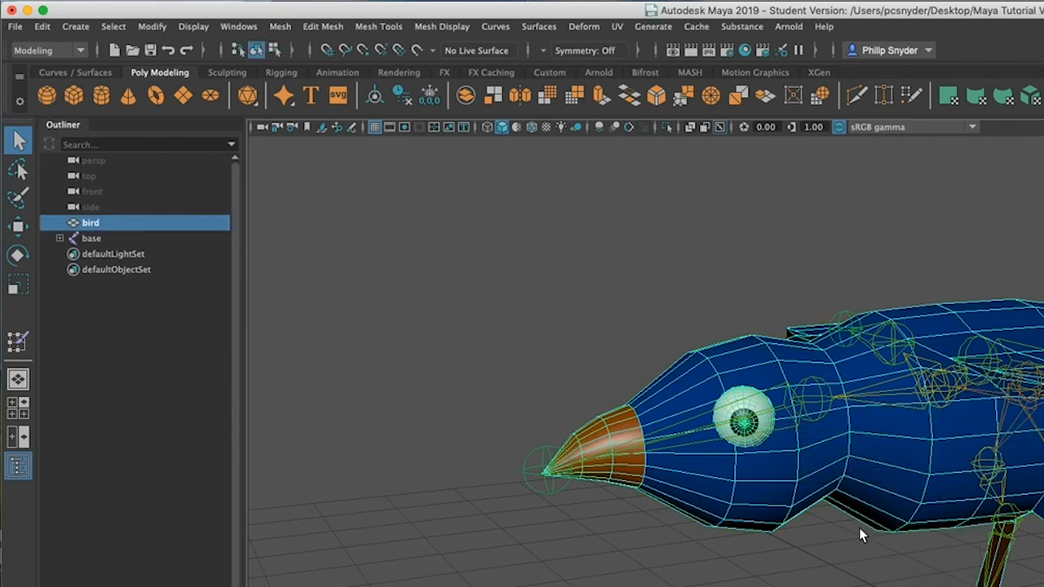
alt+drag(860, 521, 836, 509)
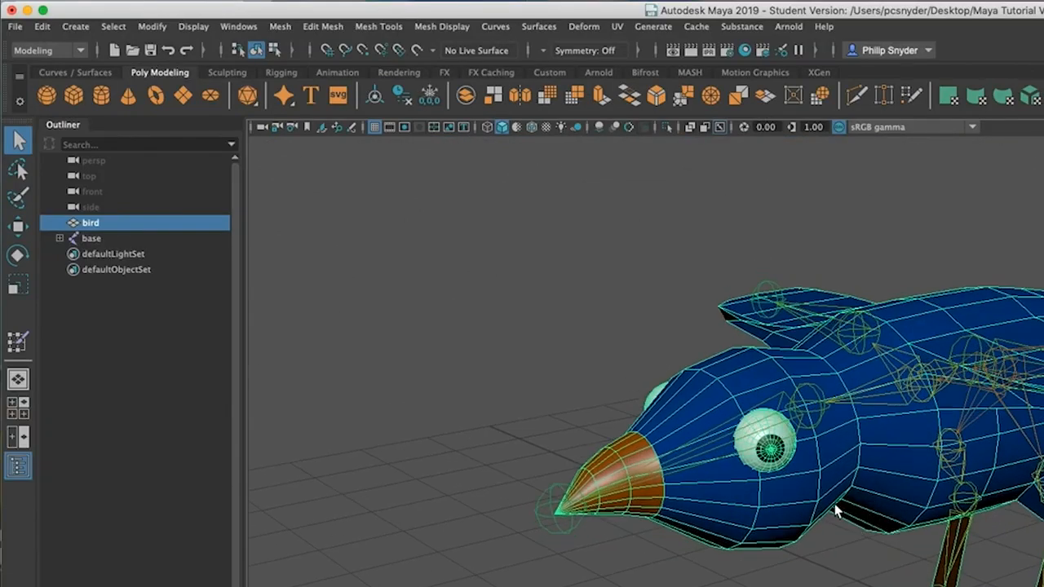
click(278, 26)
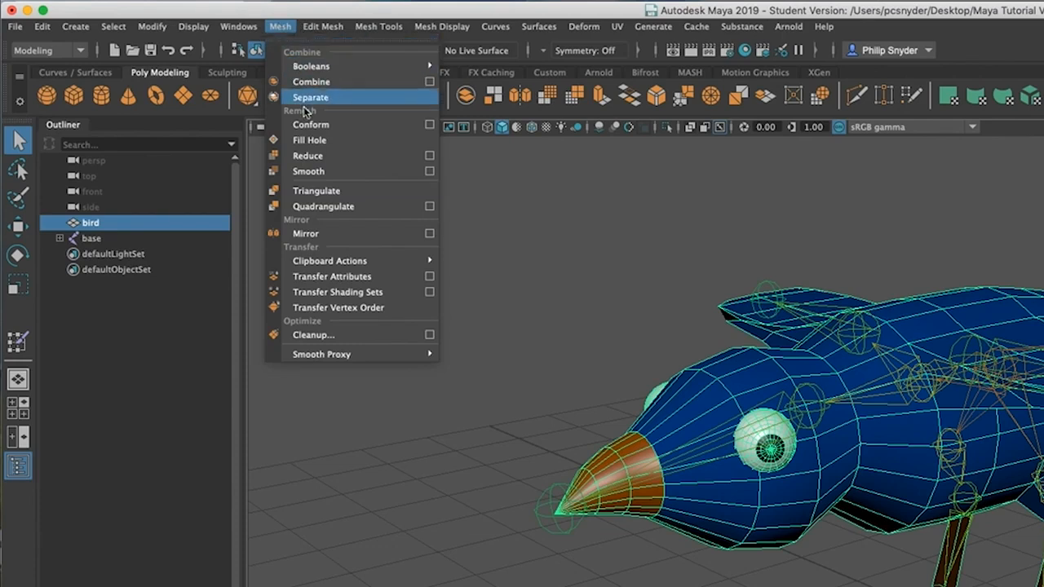
click(319, 172)
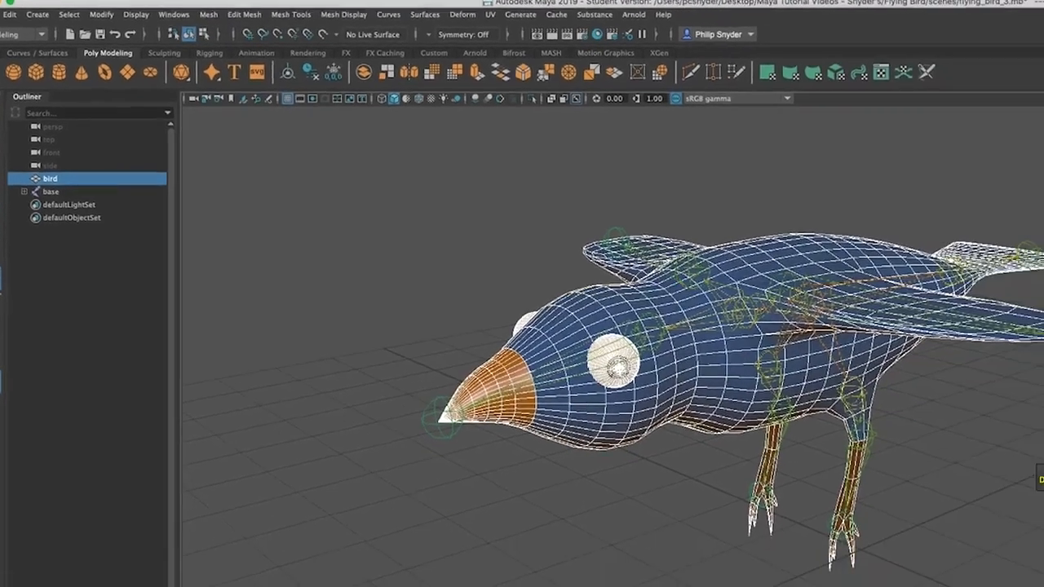
Deselect the bird and render it from a front three-quarter perspective view with Maya Software
click(558, 532)
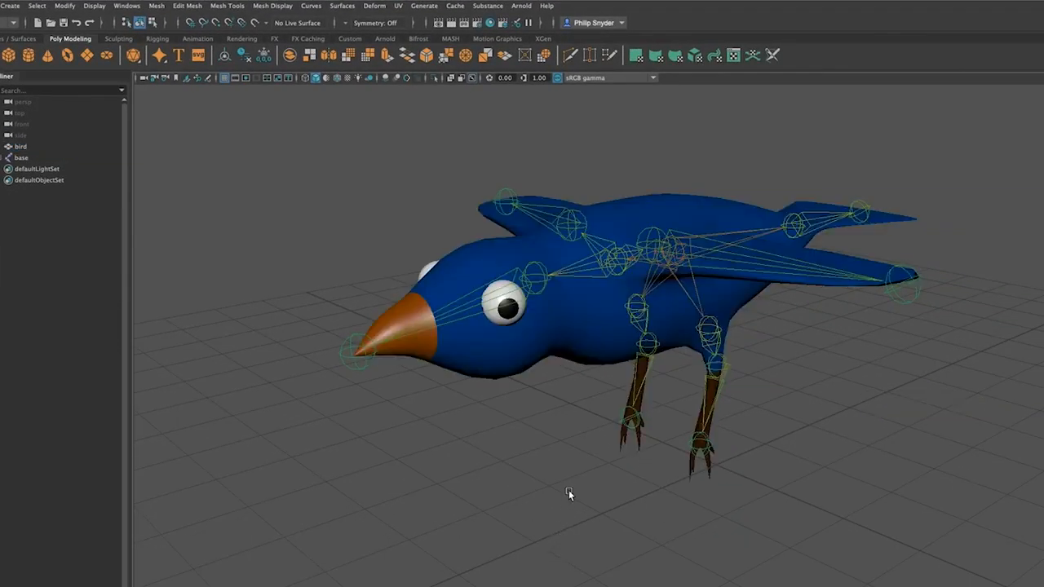
alt+drag(566, 497, 587, 486)
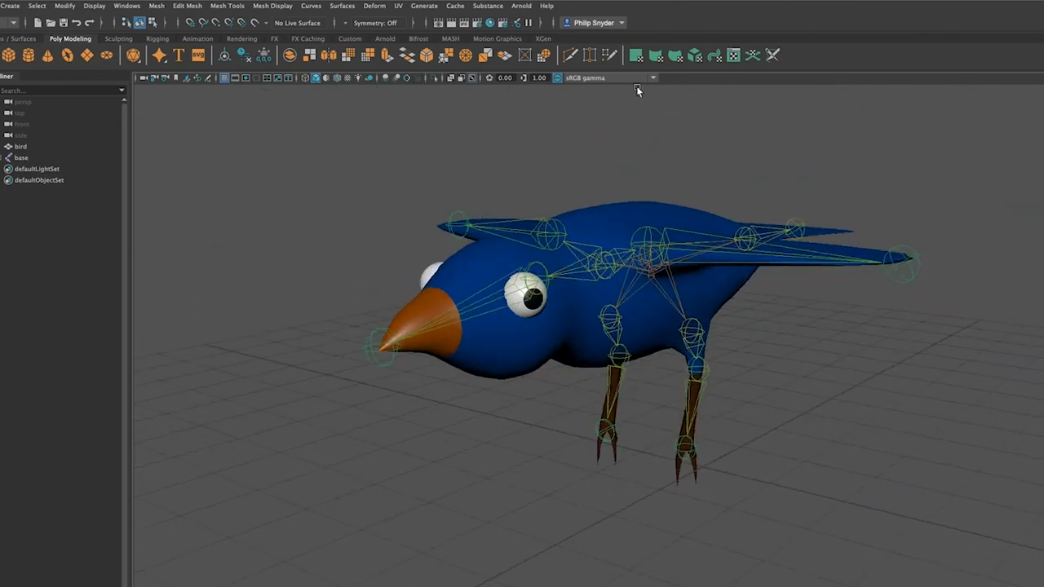
click(451, 23)
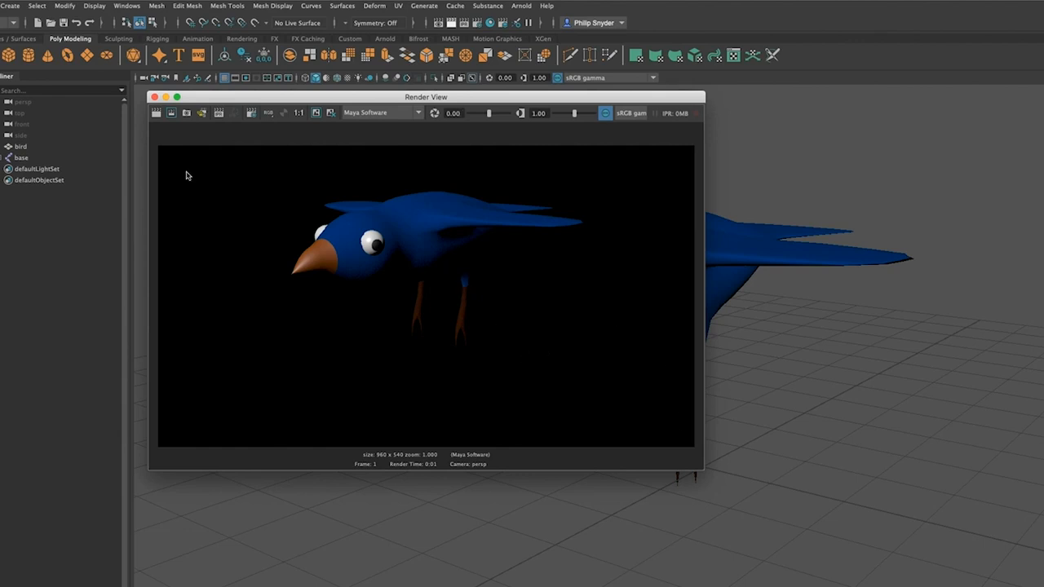
Close the finished render, reframe the bird in the perspective view, and add an ambient light to the scene
click(155, 98)
mouse_move(645, 571)
alt+mouse_down()
mouse_move(599, 547)
mouse_move(644, 567)
alt+mouse_up()
alt+right_drag(644, 567, 663, 477)
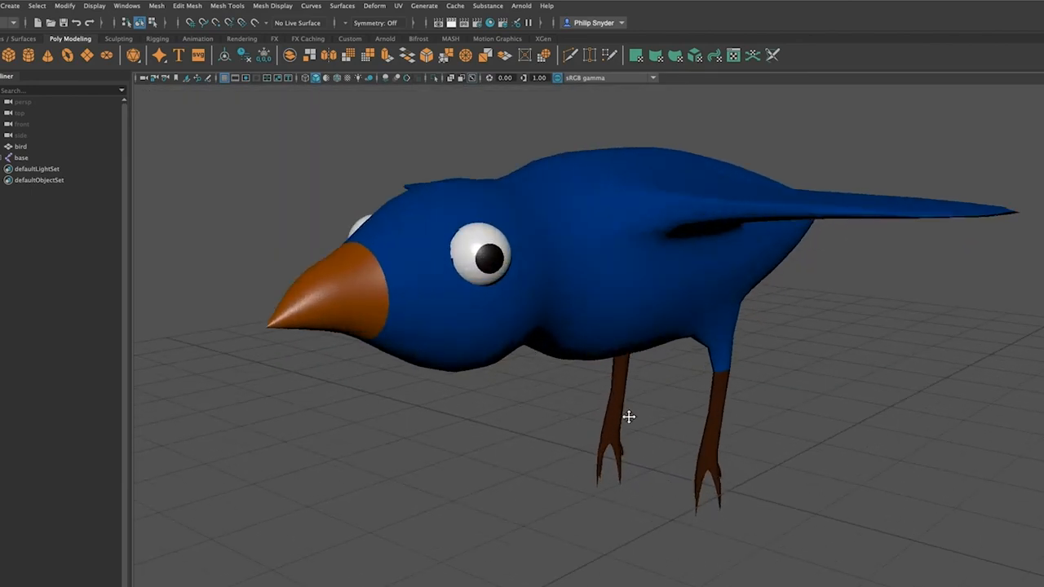
alt+middle_drag(628, 417, 639, 518)
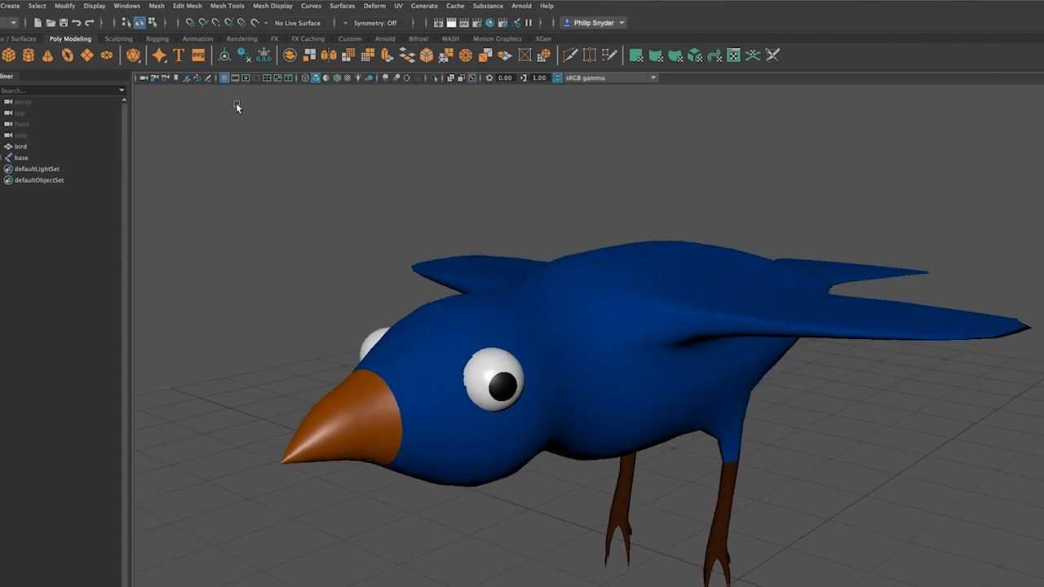
click(9, 5)
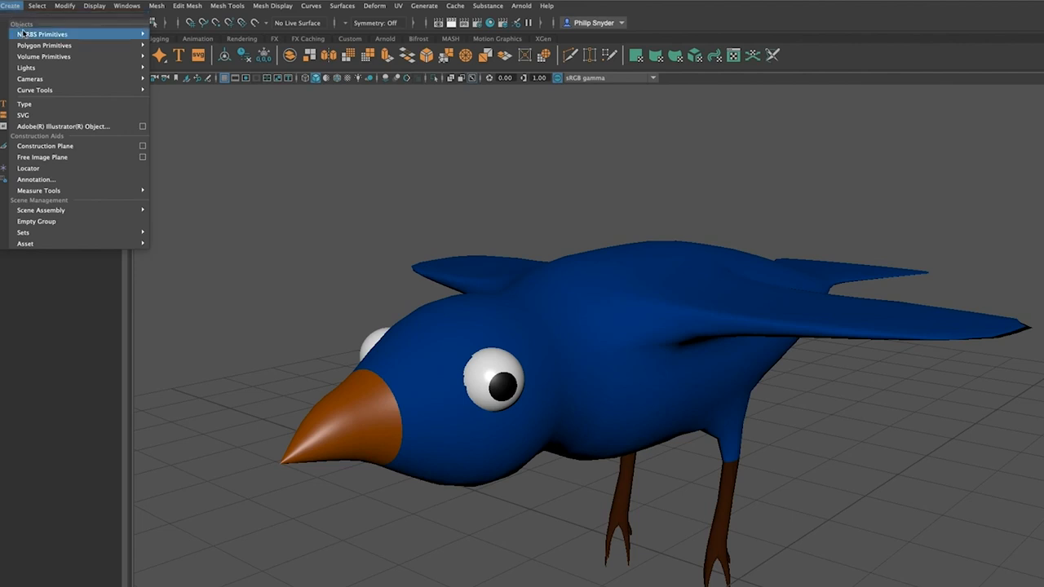
mouse_move(49, 71)
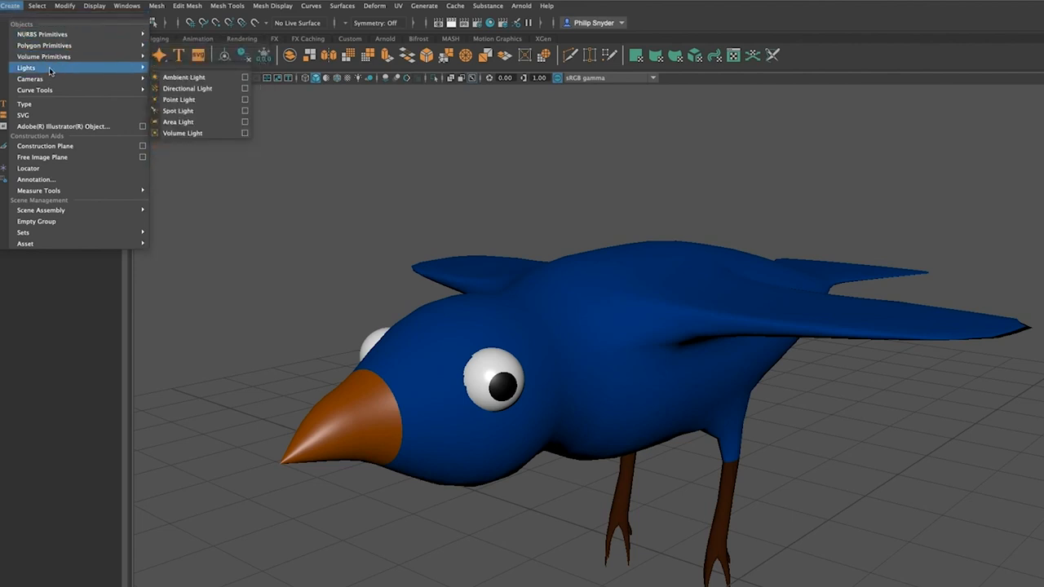
click(187, 78)
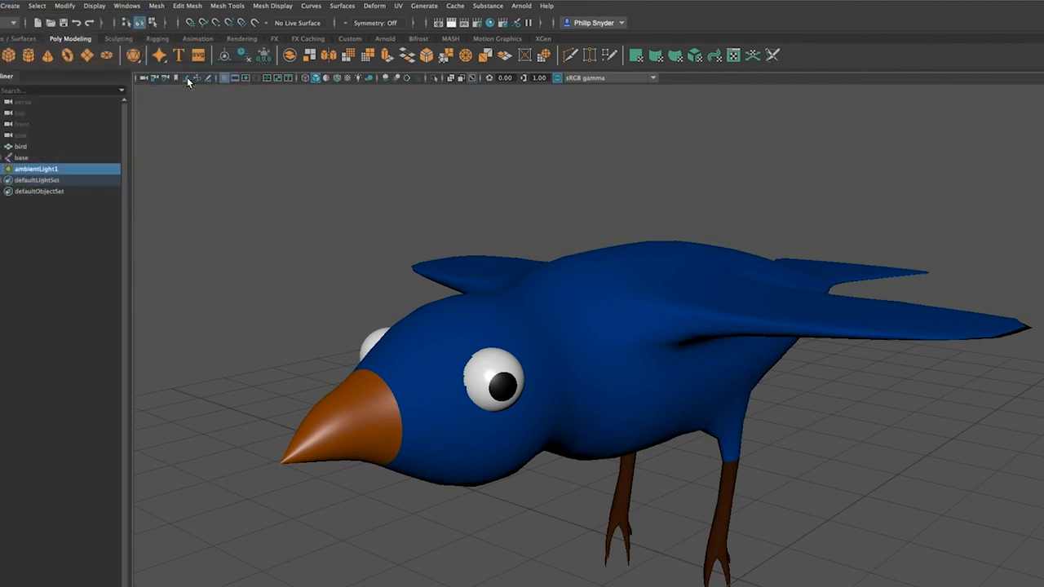
Render the ambient-lit bird from a wider front three-quarter view with Maya Software, and close the render
alt+drag(717, 457, 758, 476)
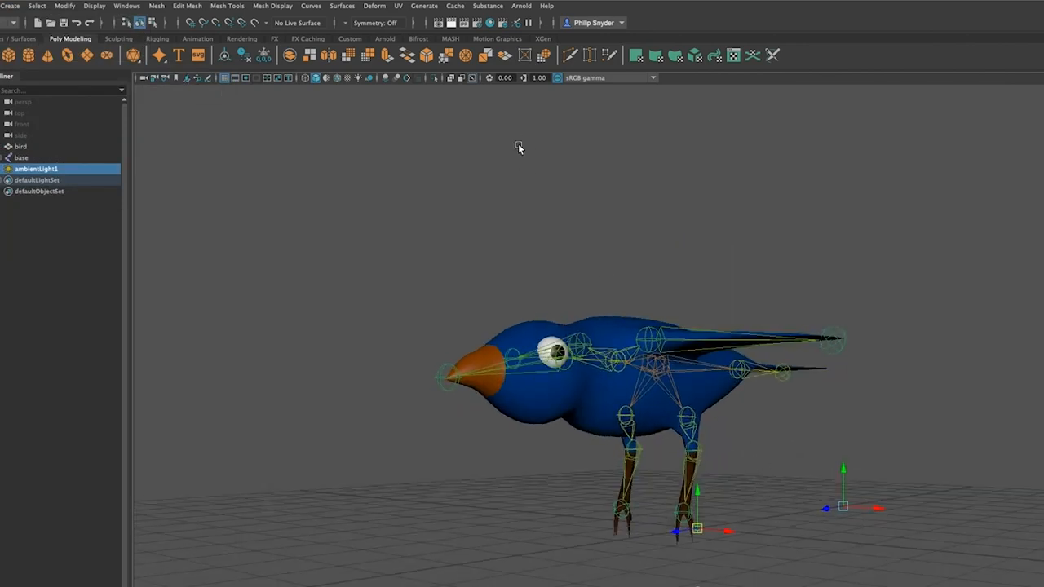
alt+drag(486, 193, 499, 202)
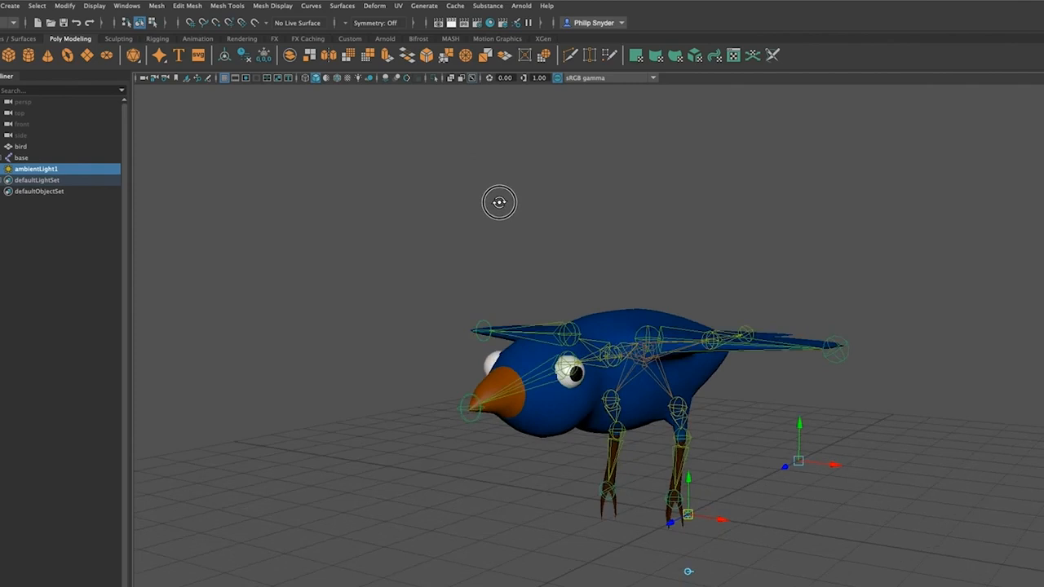
click(451, 23)
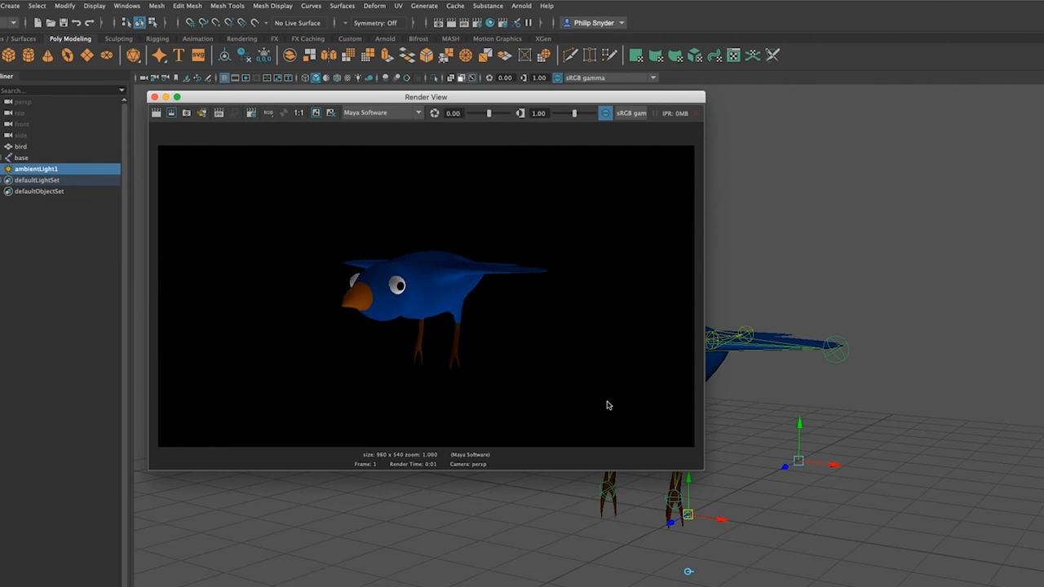
click(154, 97)
Create an area light and place it high above and in front of the bird, aimed back at its body
scroll(608, 496, down, 2)
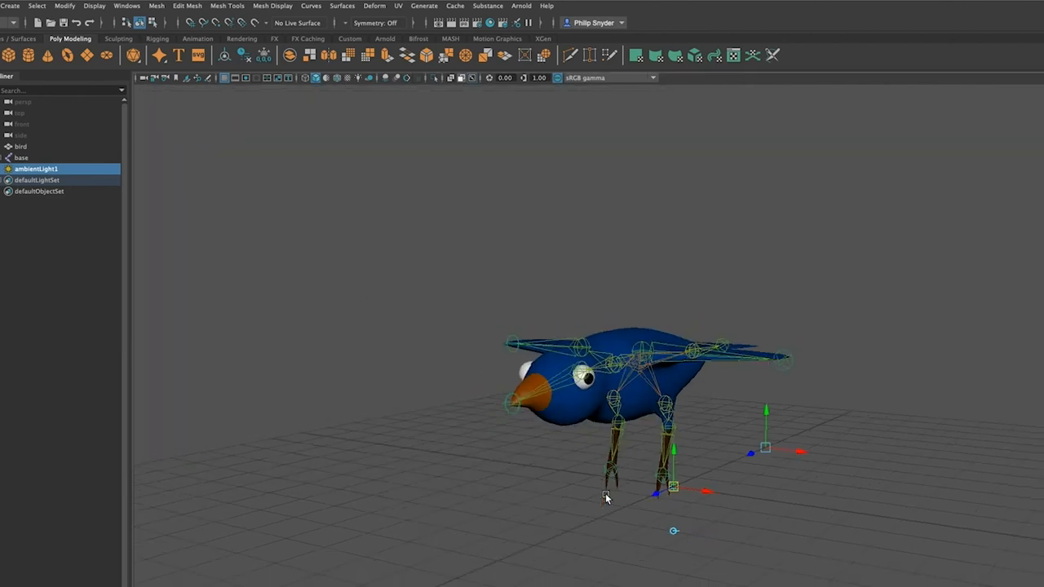
scroll(574, 485, down, 3)
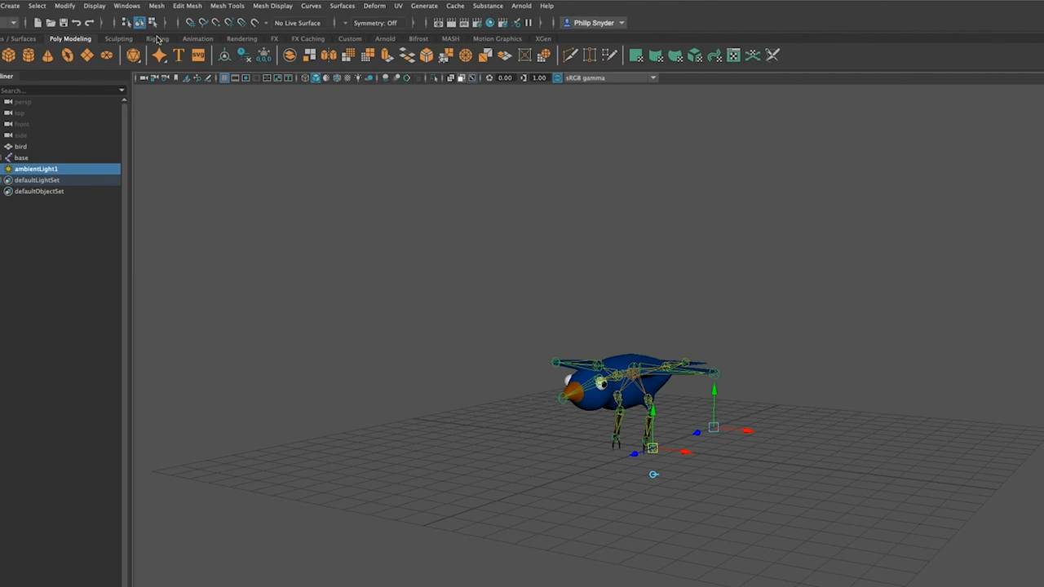
click(16, 6)
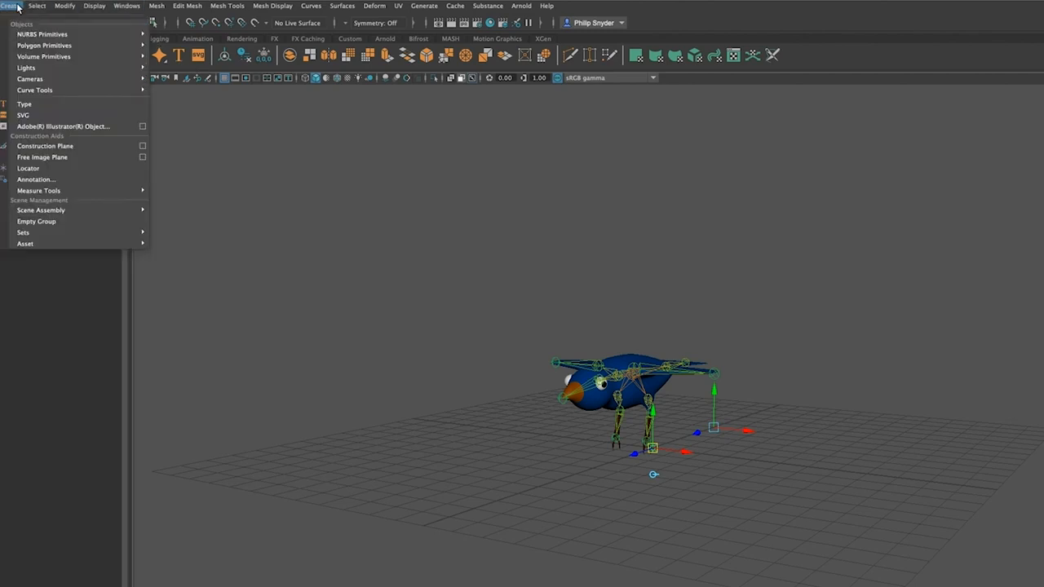
mouse_move(49, 68)
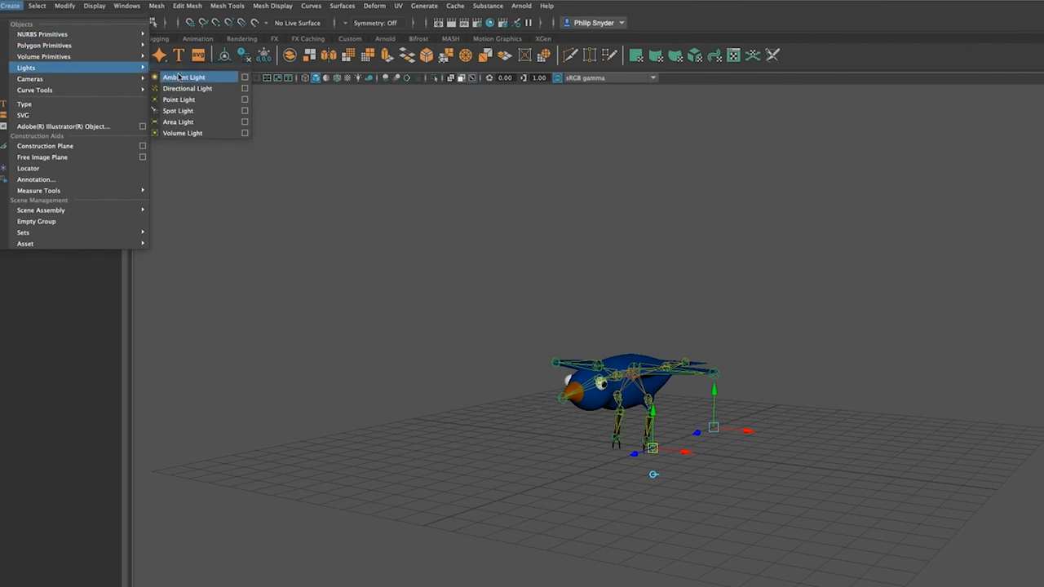
click(206, 126)
drag(639, 453, 439, 139)
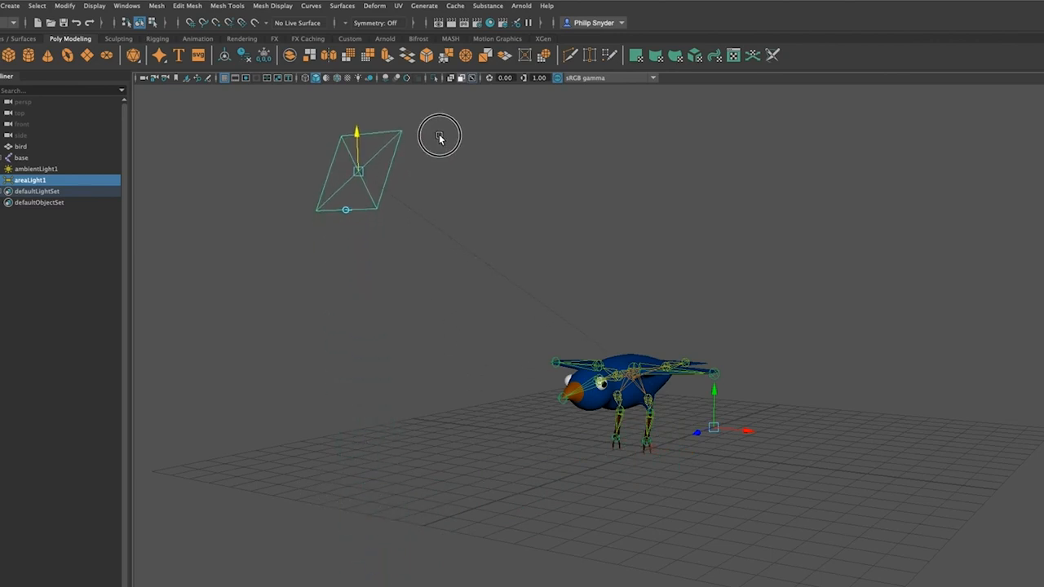
From a side view, move the area light farther forward and higher, keeping it aimed at the bird
alt+drag(517, 327, 467, 461)
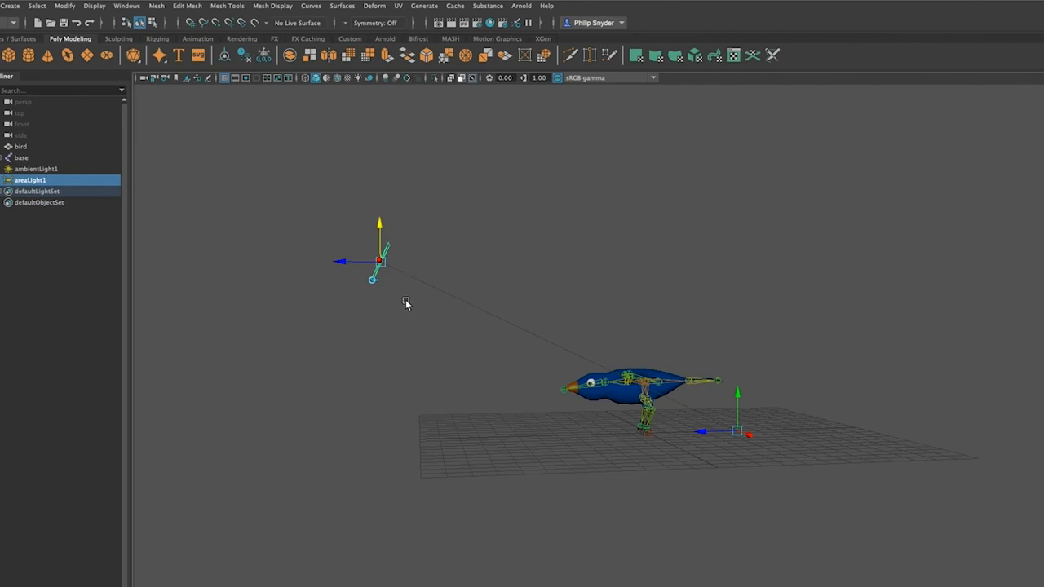
drag(342, 261, 333, 160)
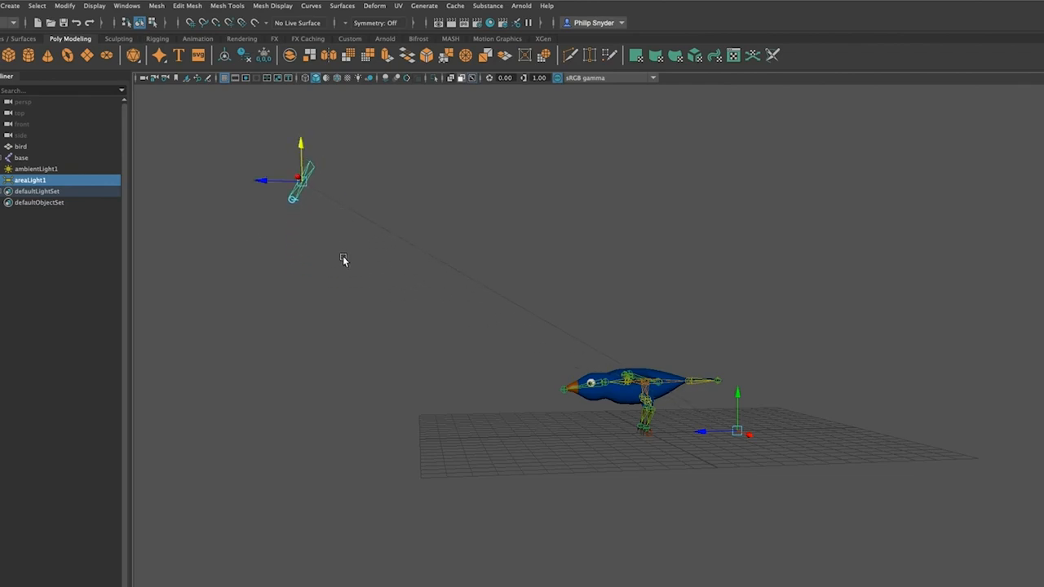
key(a)
drag(406, 271, 317, 275)
click(361, 216)
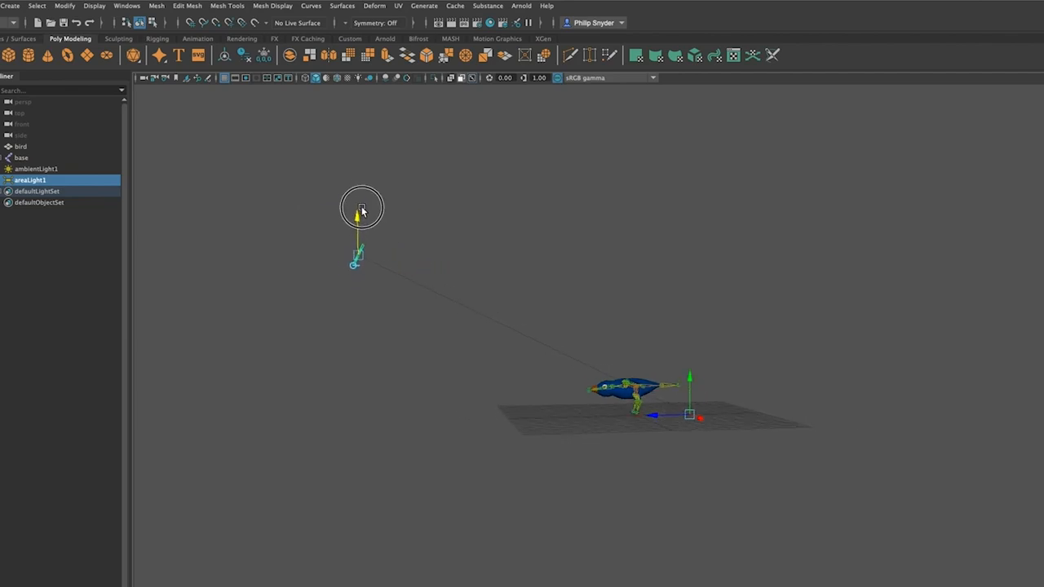
Frame the bird from a front three-quarter angle, render it with the area light added, and close the render
alt+drag(454, 480, 520, 492)
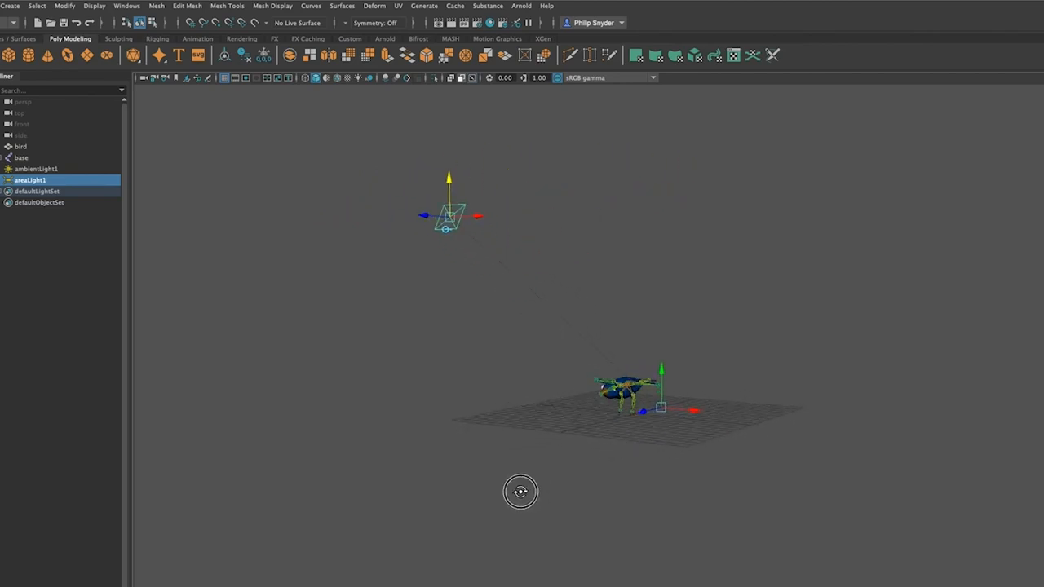
key(f)
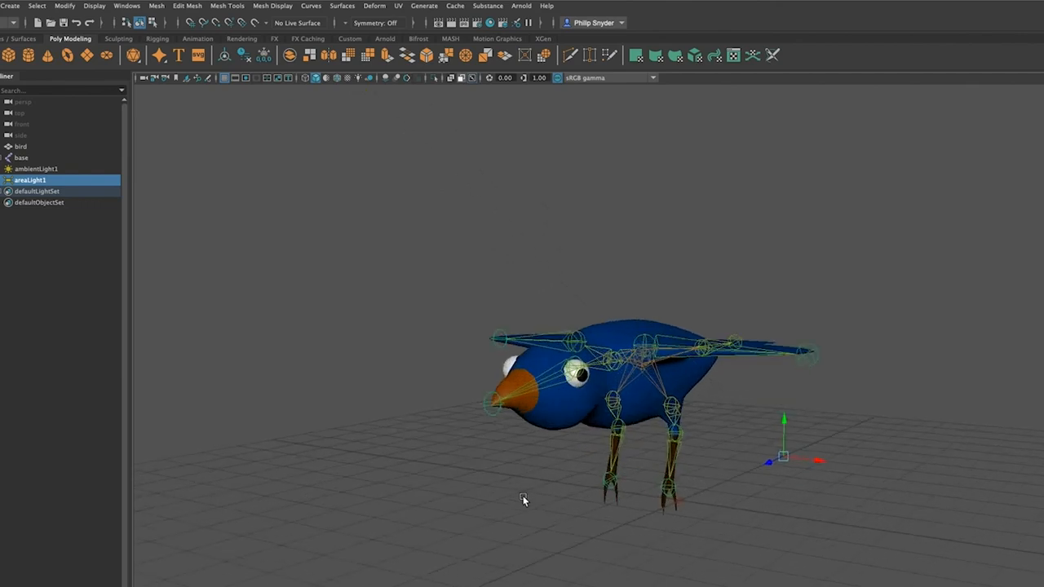
click(451, 24)
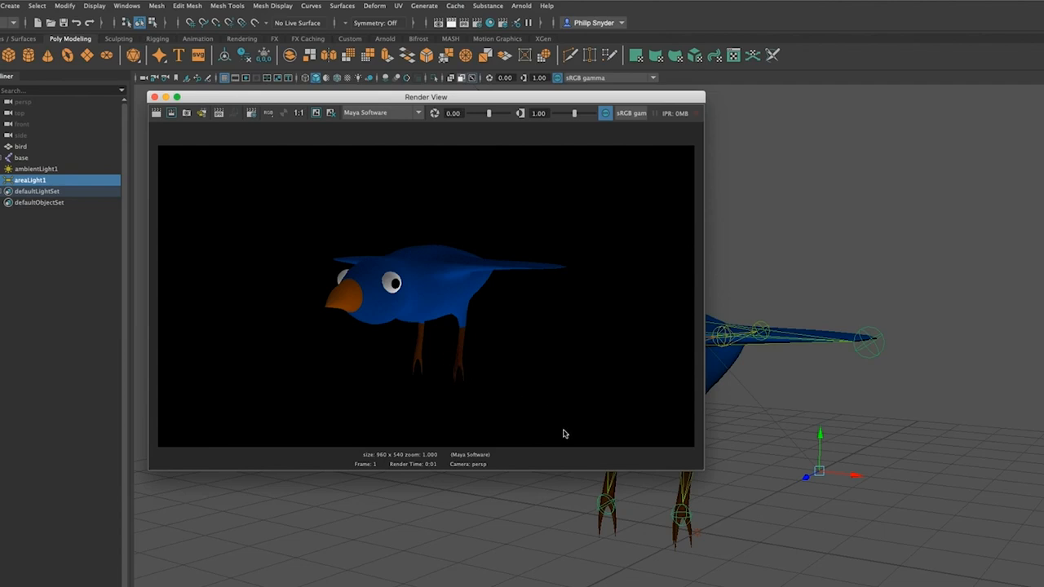
click(154, 96)
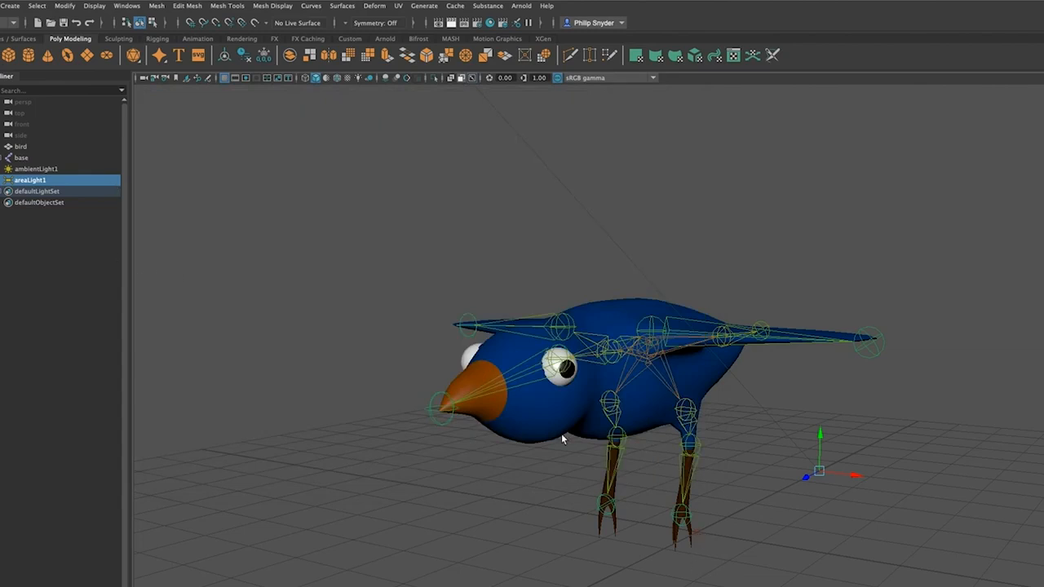
Set the ambient light's intensity to 0.5
click(53, 169)
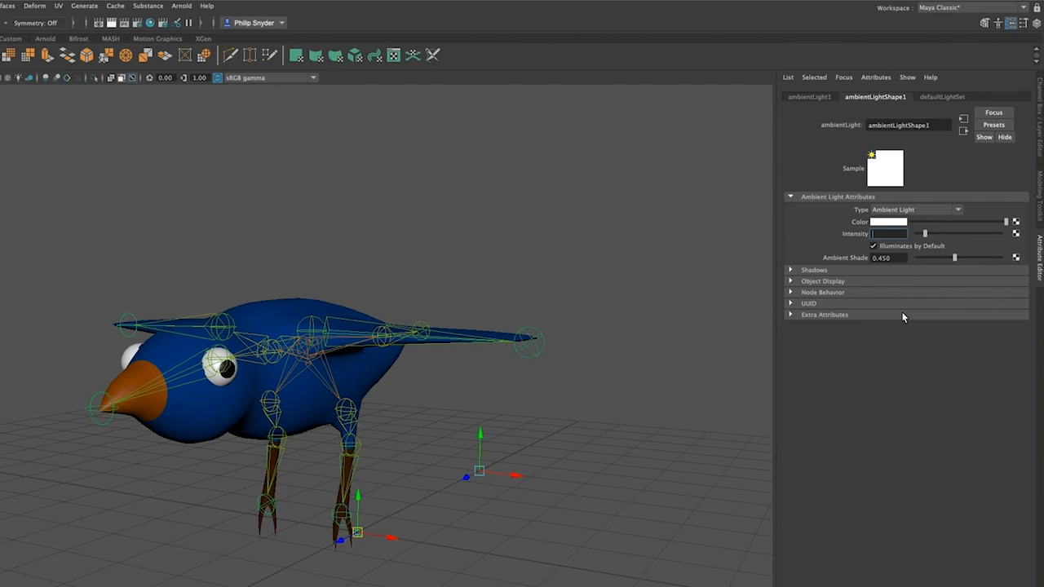
text(5)
key(Return)
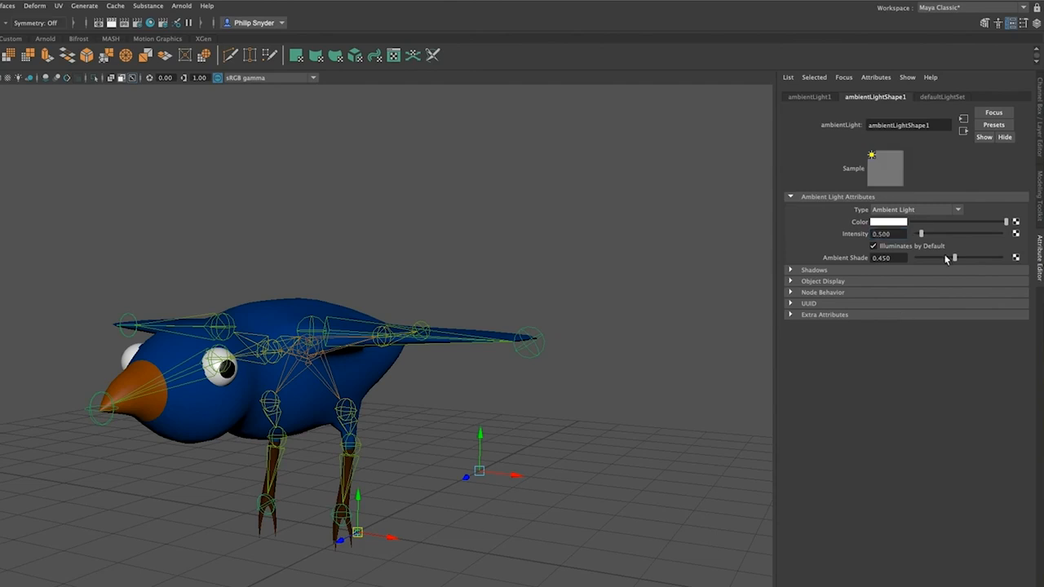
Clear the selection, render the bird again with the dimmed ambient light, and close the render
click(140, 178)
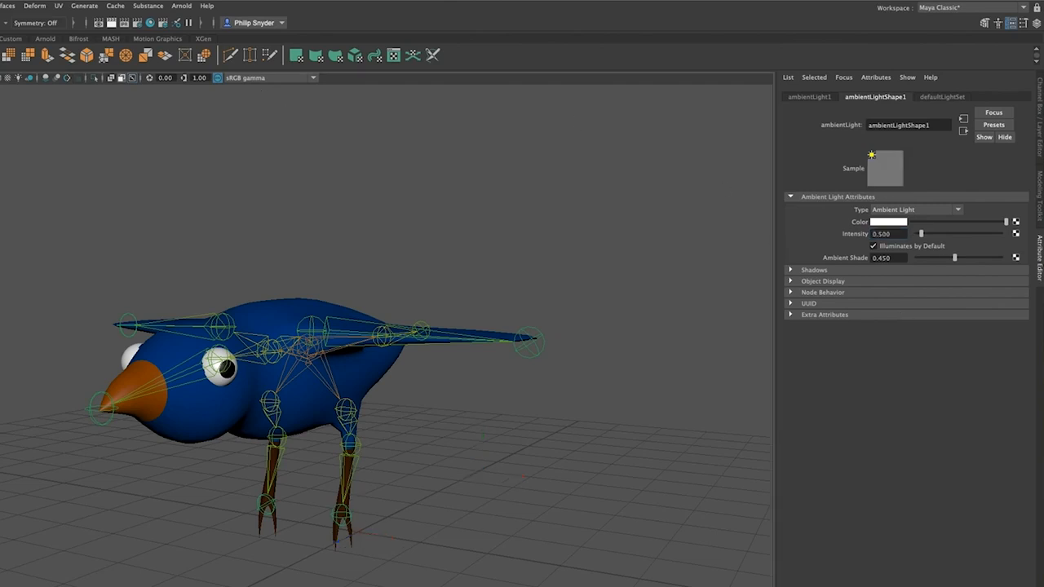
click(111, 22)
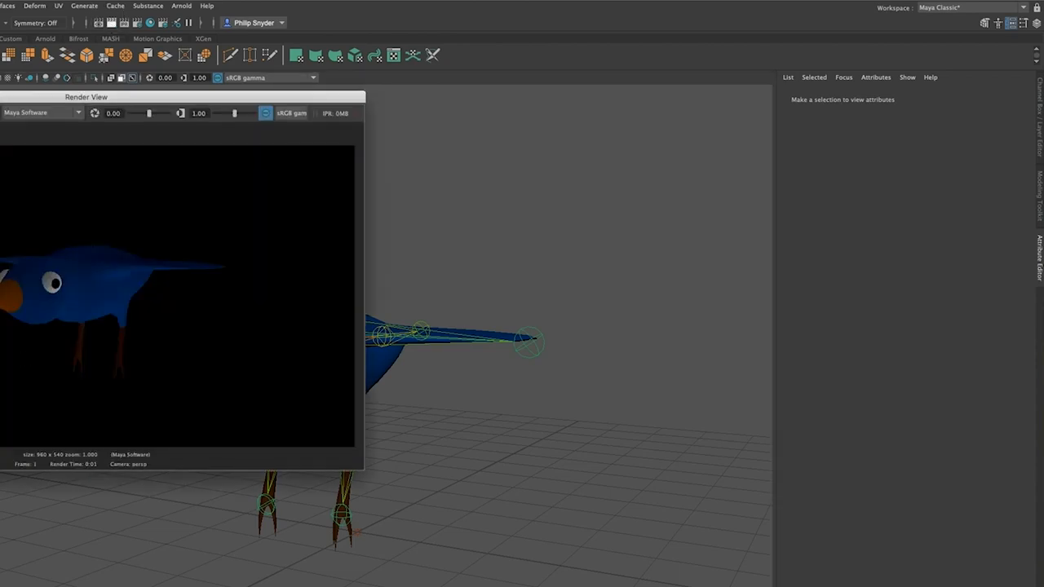
click(0, 97)
alt+drag(303, 500, 0, 512)
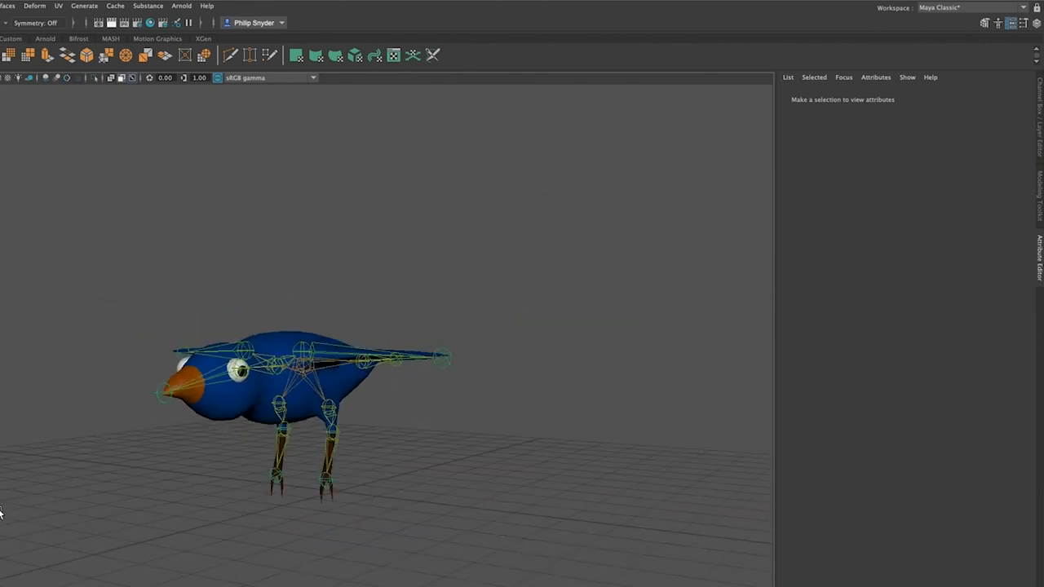